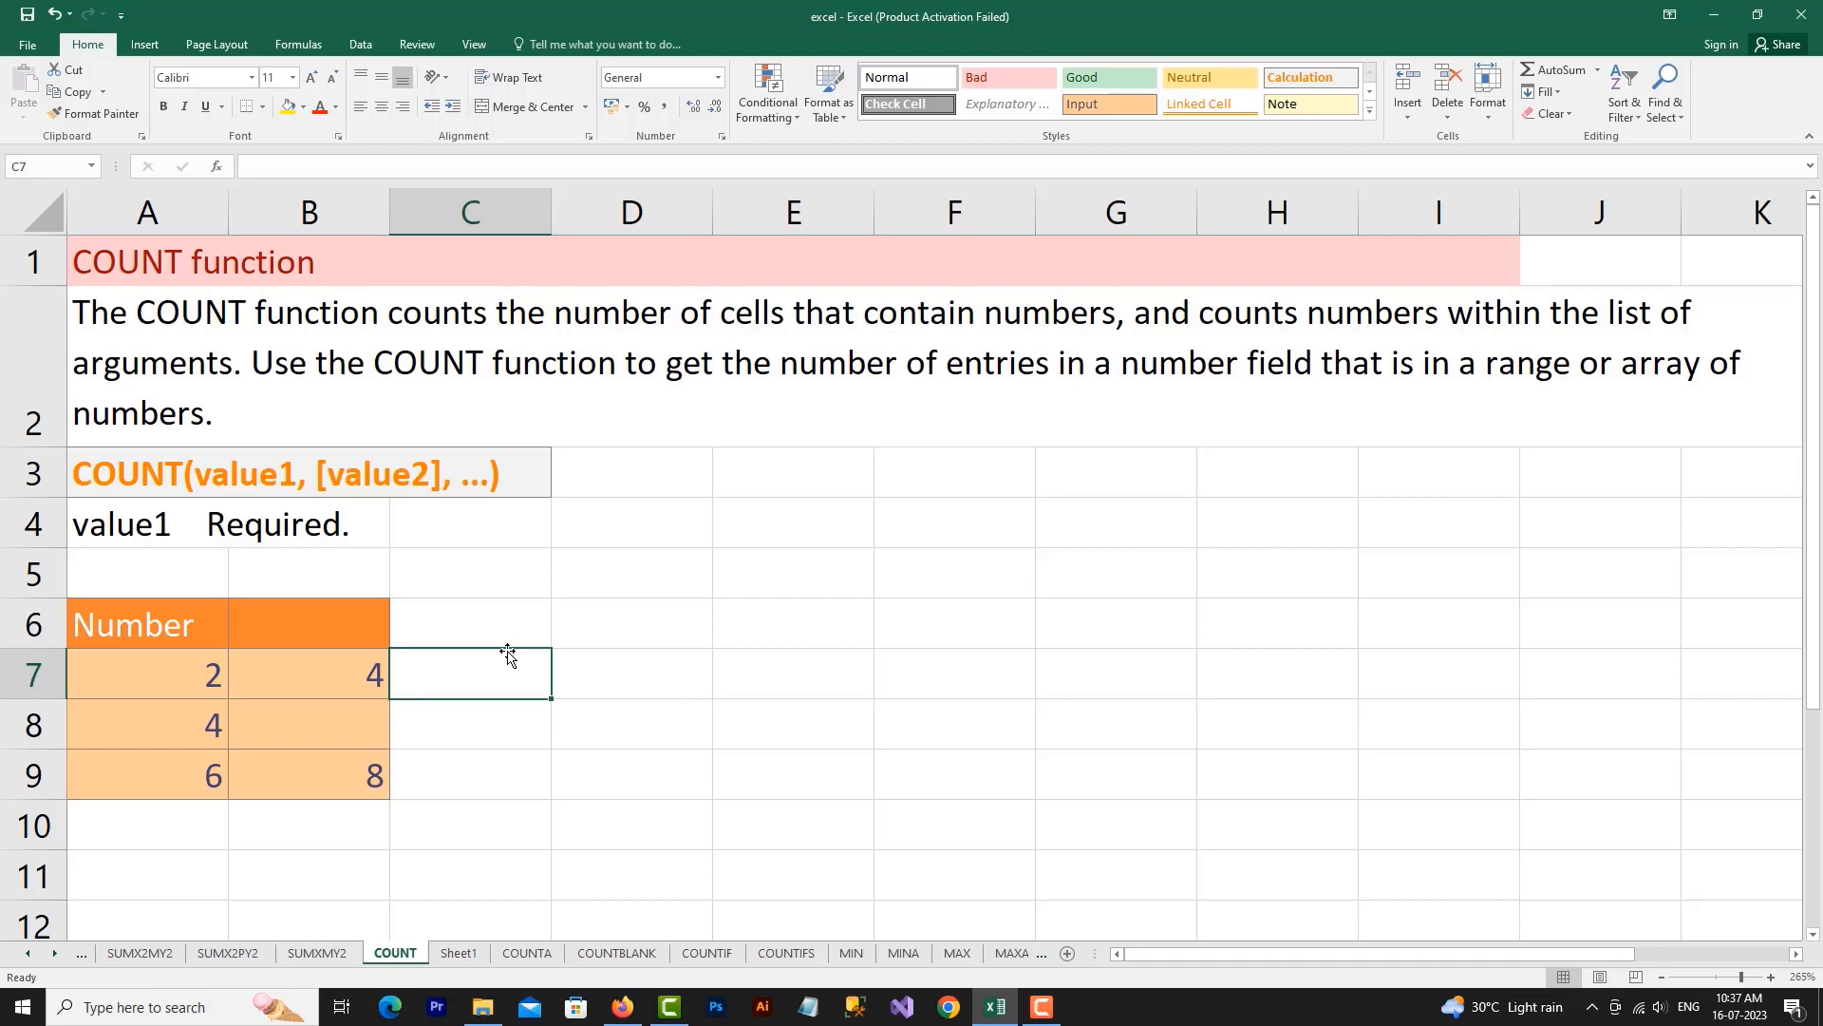
# Review the numbers in A7:B9, the COUNT syntax in row 3 and the argument note in row 4
pyautogui.moveTo(134, 675); pyautogui.dragTo(173, 776)
pyautogui.moveTo(342, 681); pyautogui.dragTo(356, 780)
pyautogui.moveTo(190, 688); pyautogui.dragTo(198, 762)
pyautogui.click(349, 638)
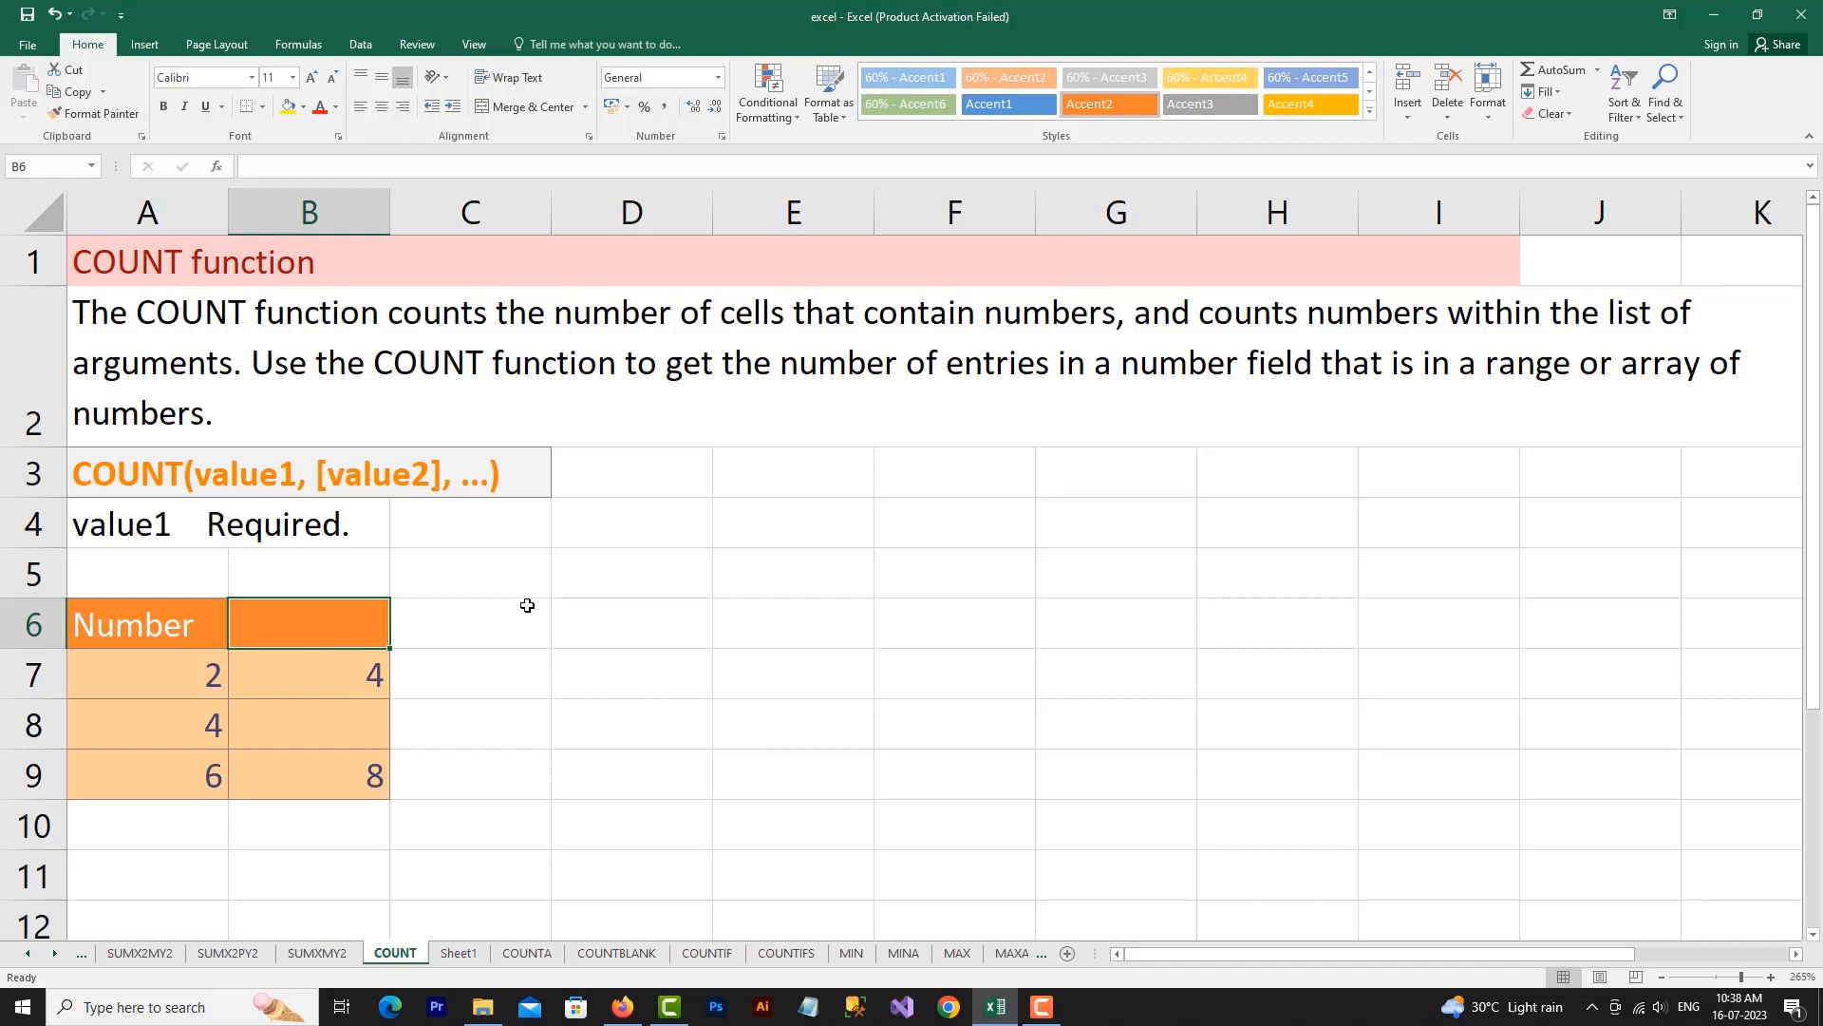
pyautogui.click(123, 470)
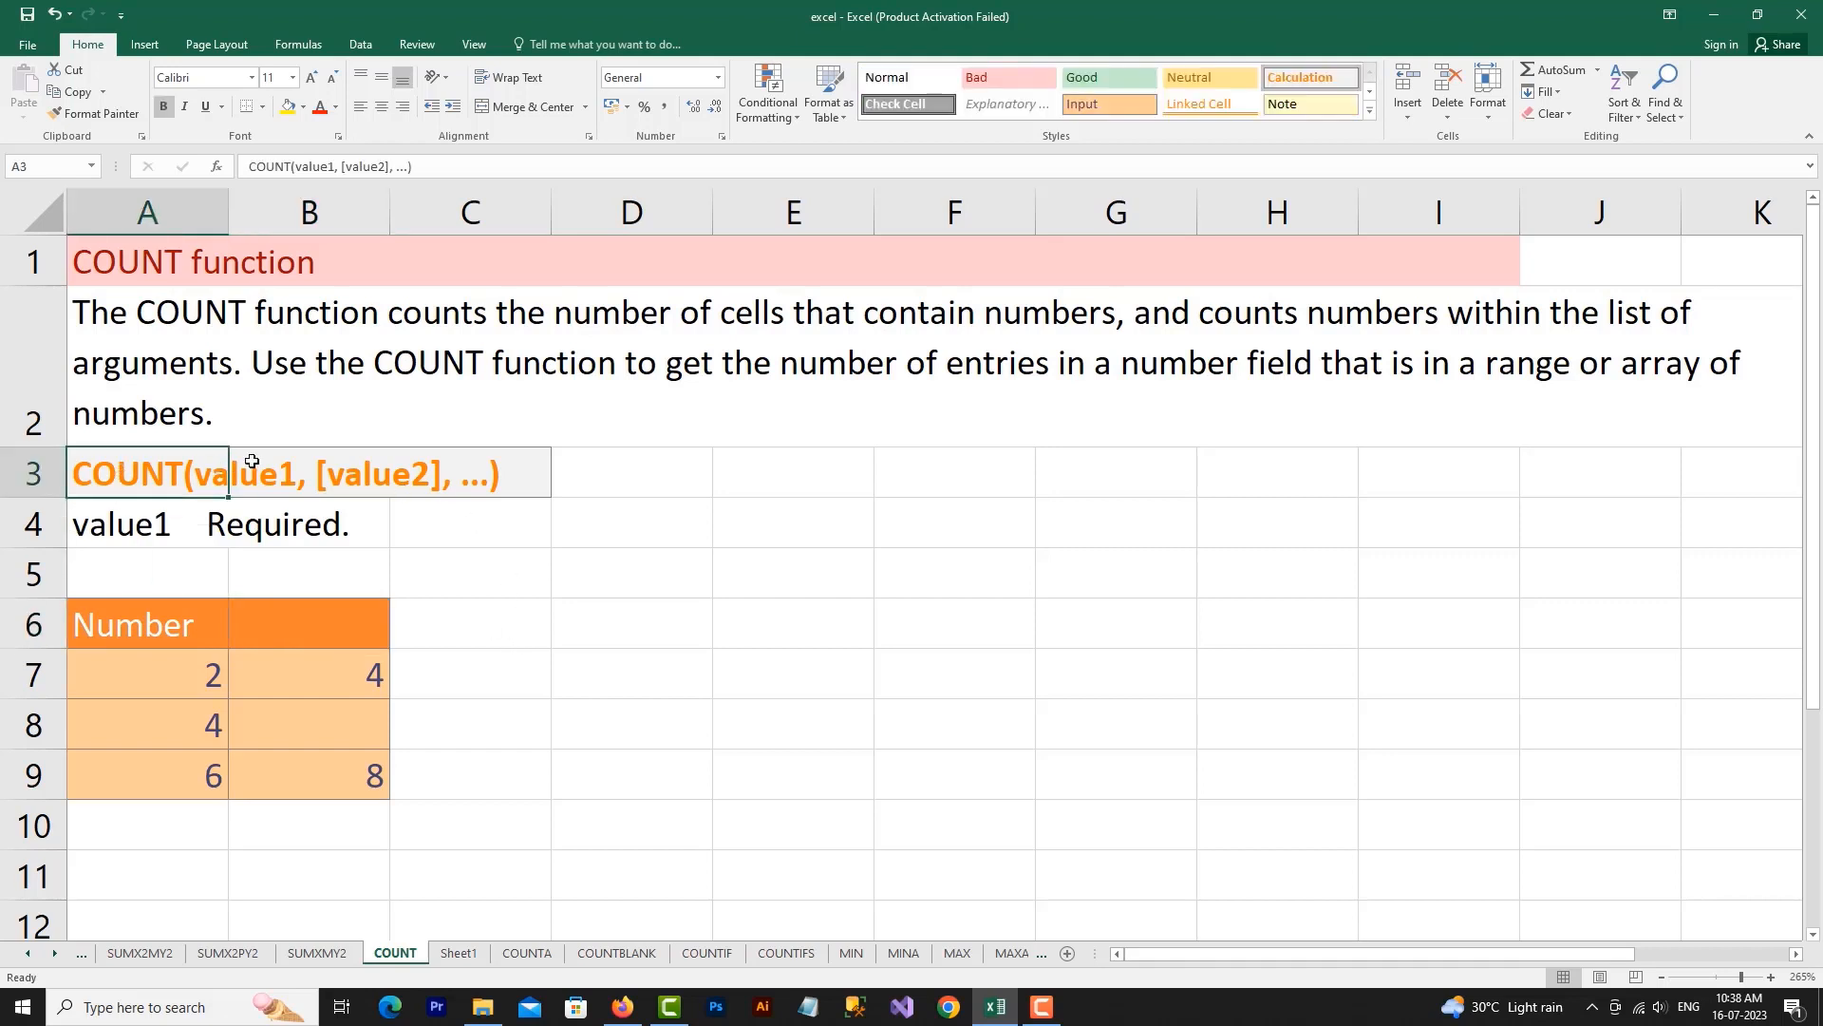
pyautogui.click(283, 465)
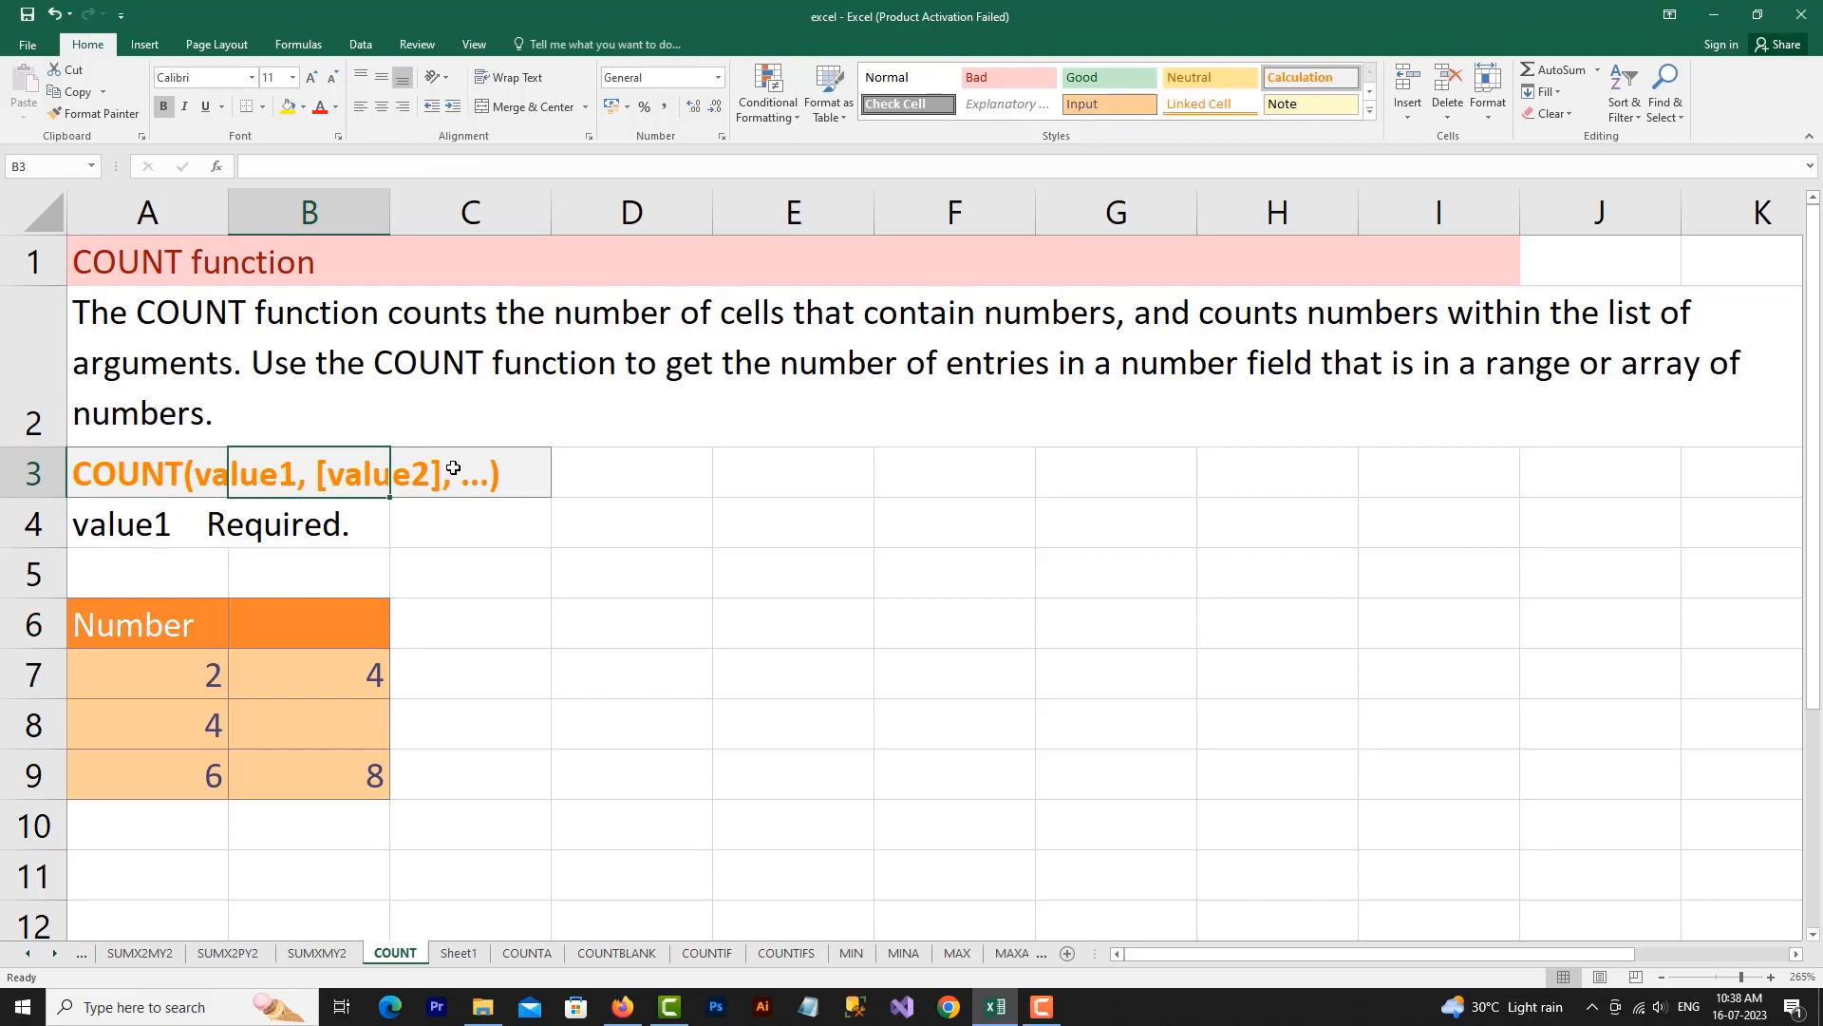
pyautogui.click(138, 518)
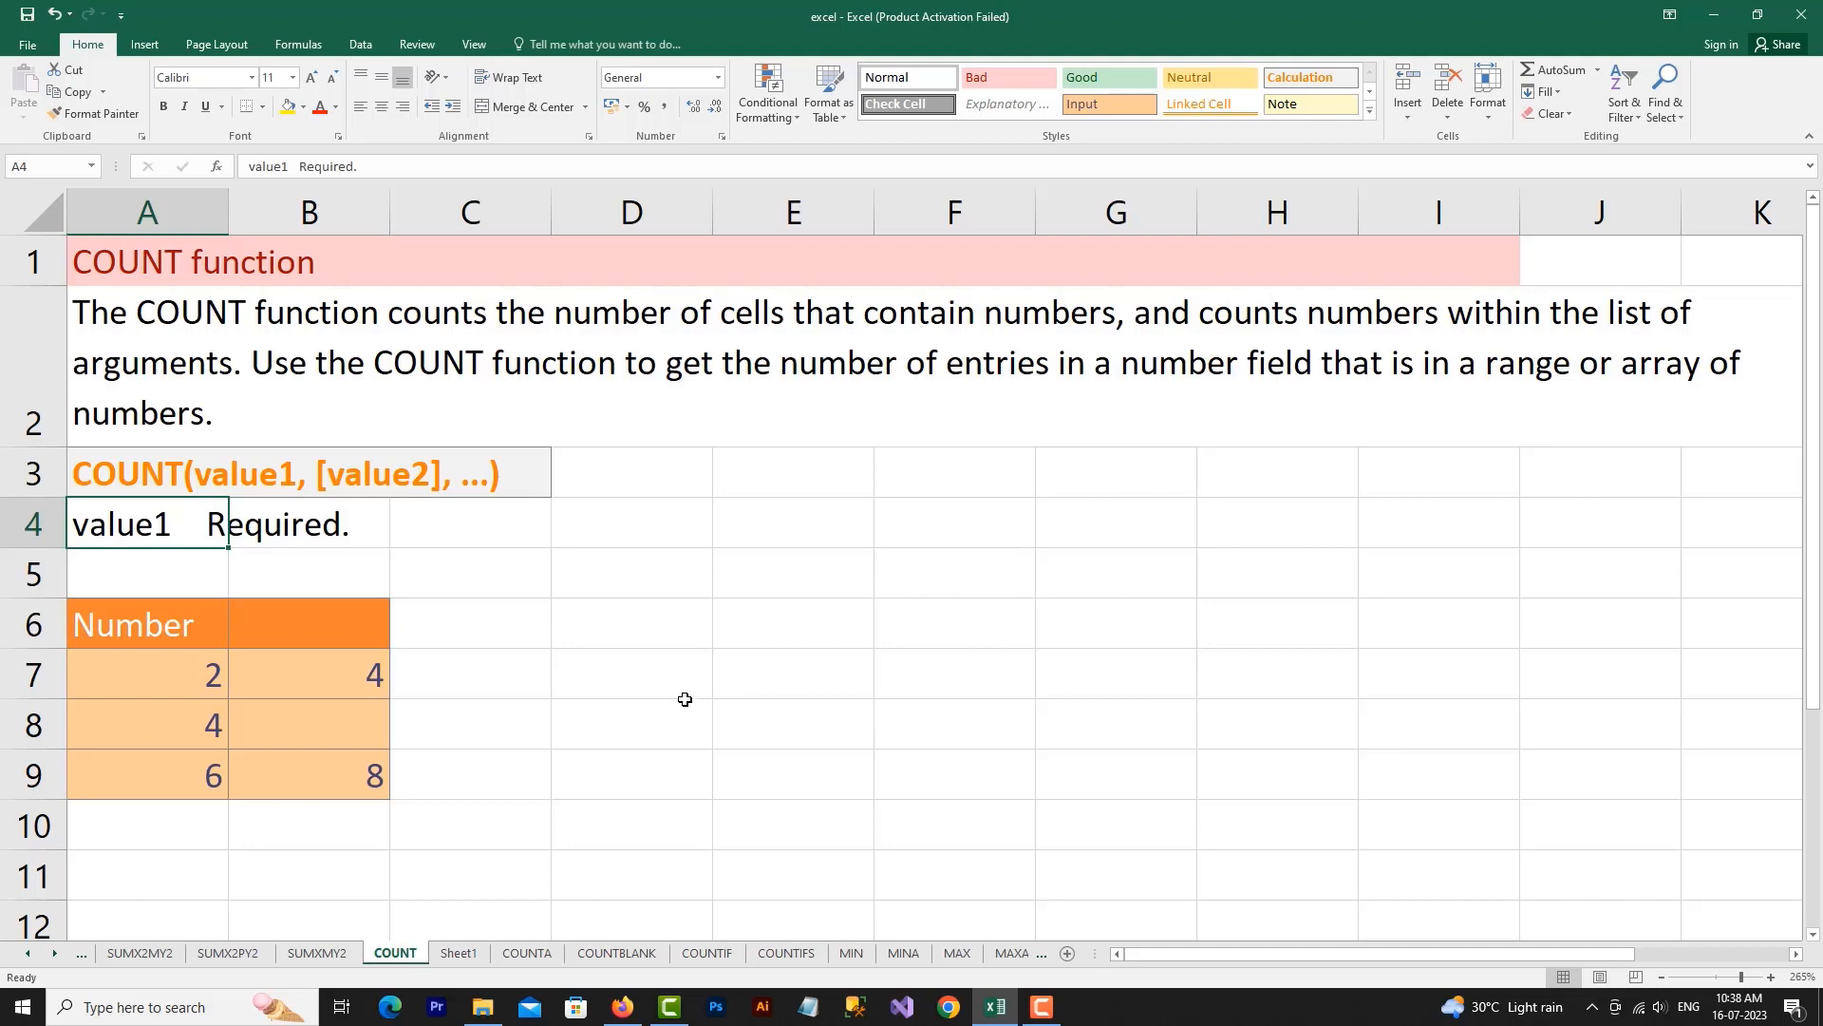
# Enter =COUNT(A7,A8,B9) in cell D7 to count the numbers in three separate cells
pyautogui.click(605, 670)
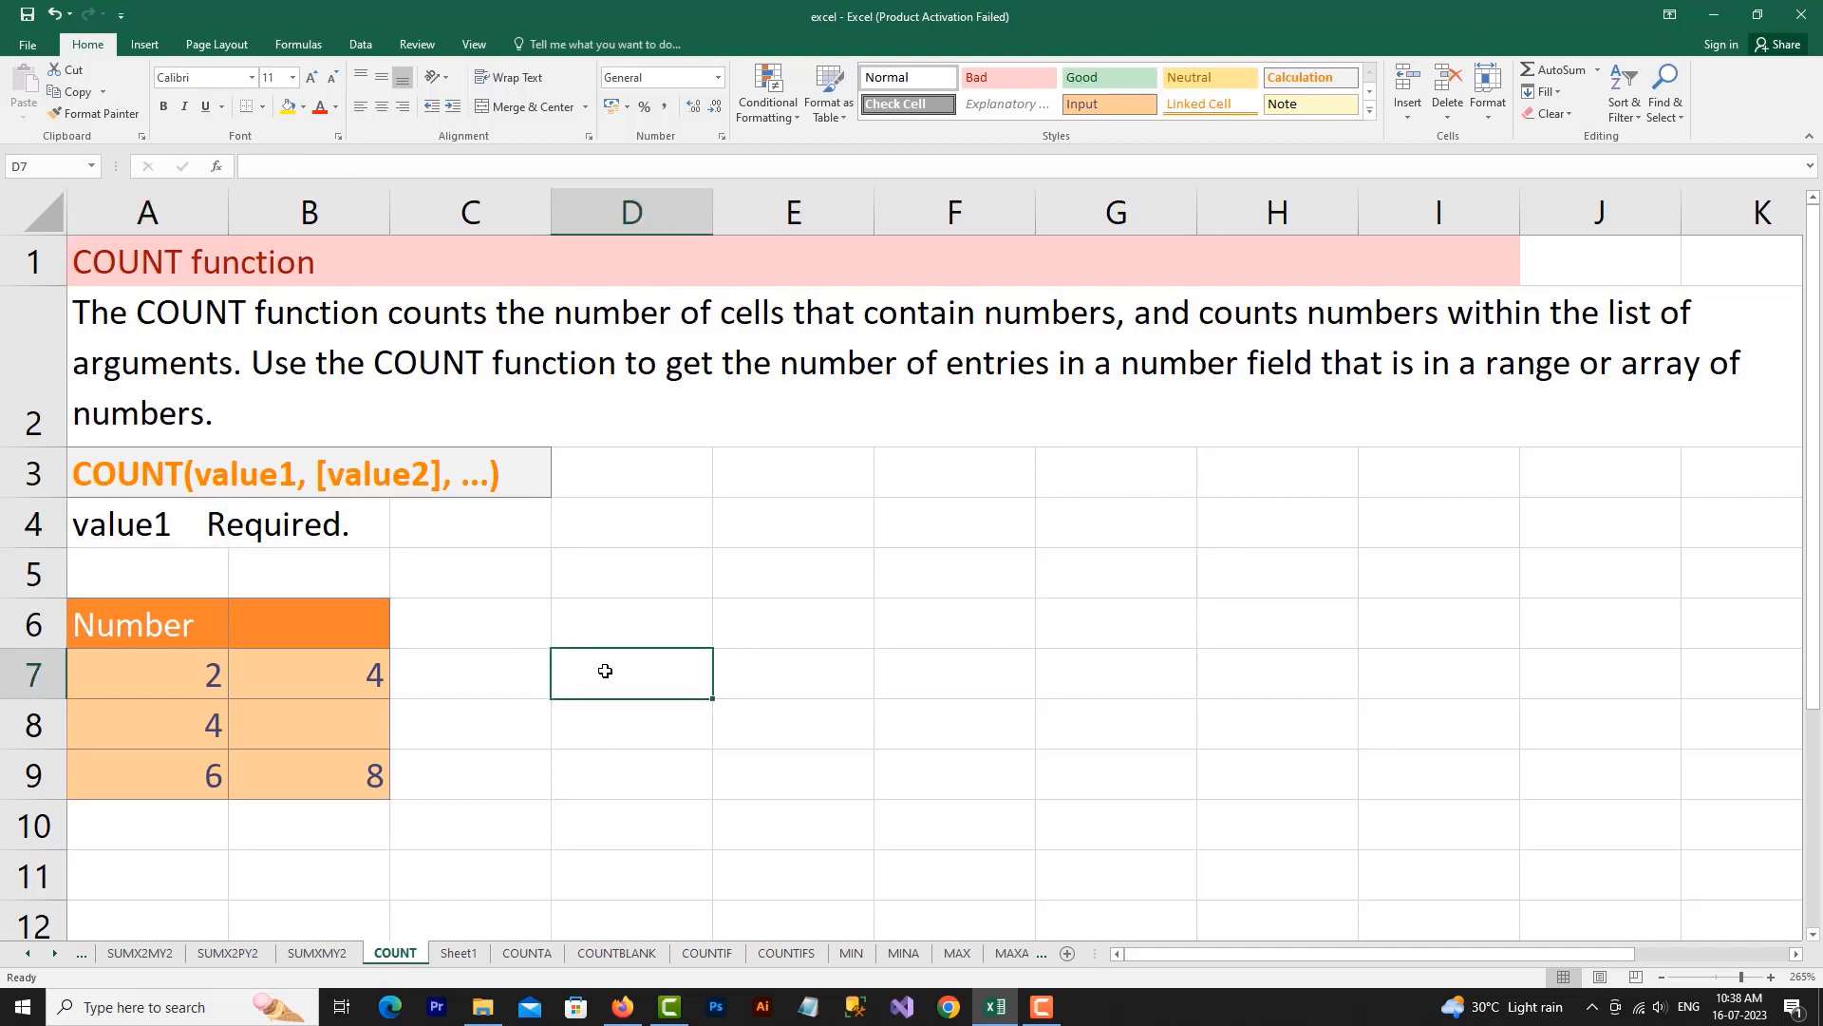
pyautogui.write('=')
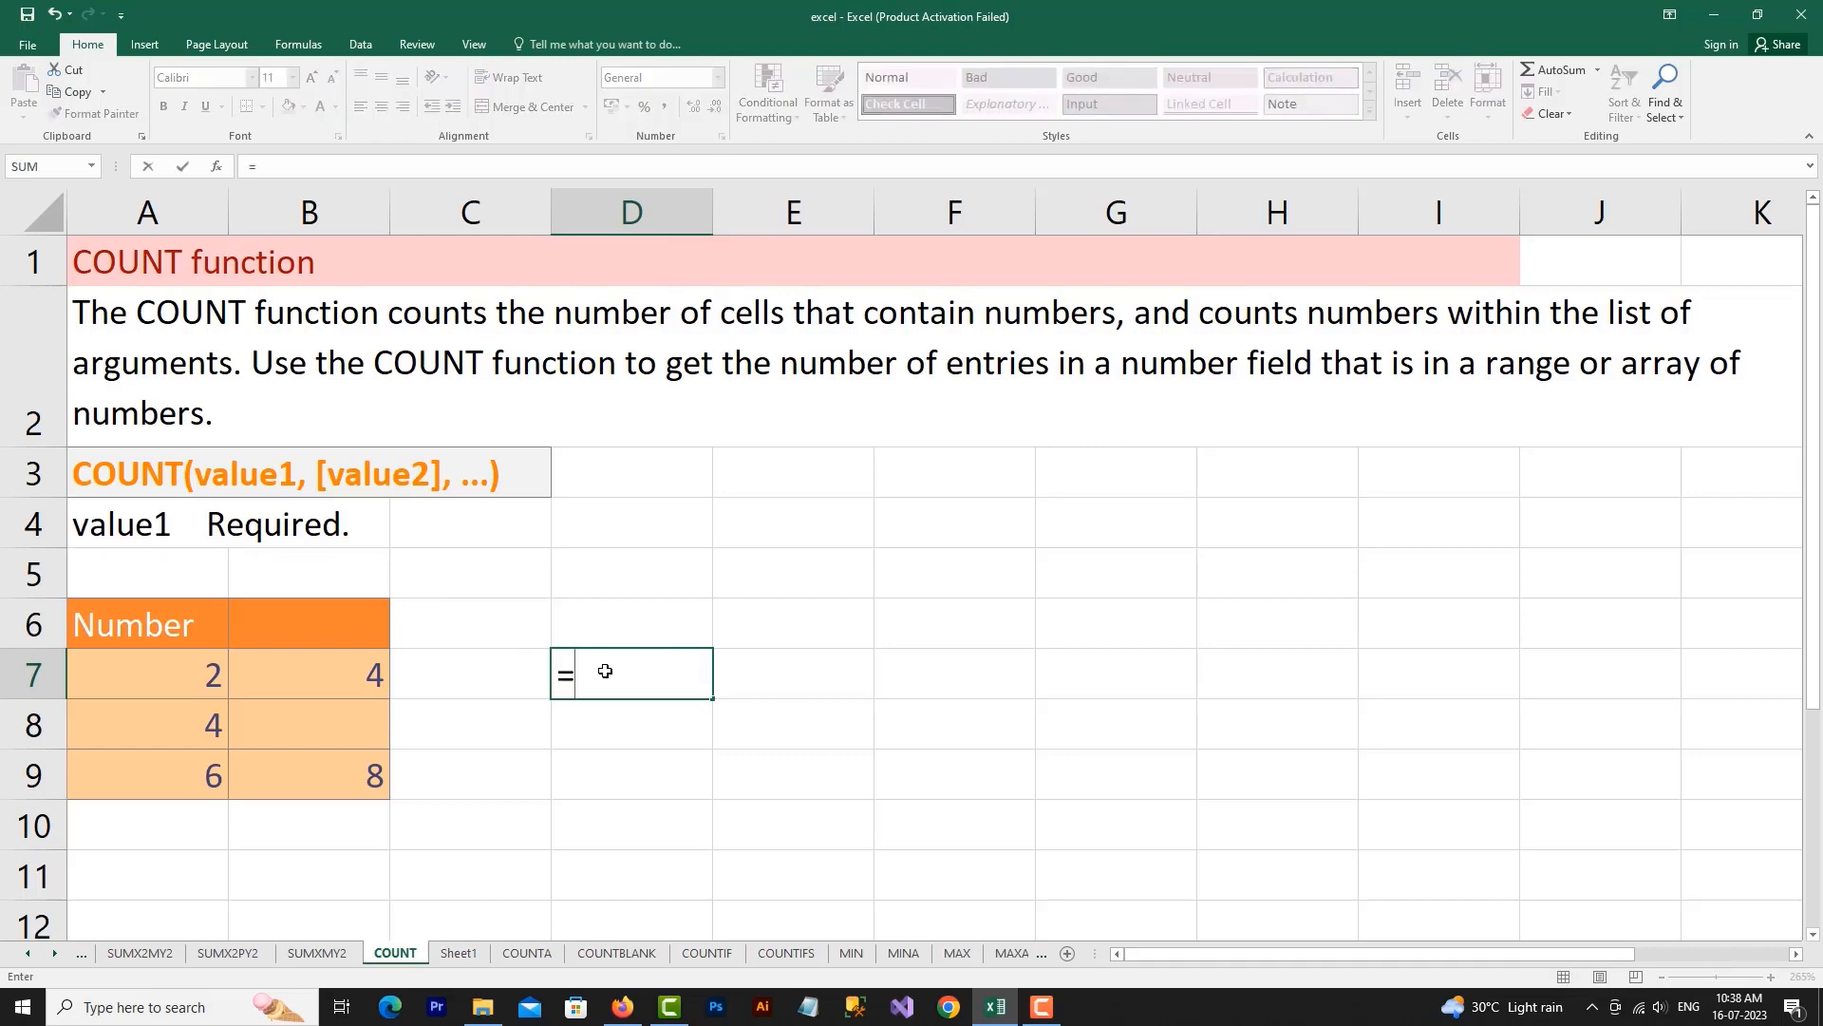
pyautogui.write('COUNT')
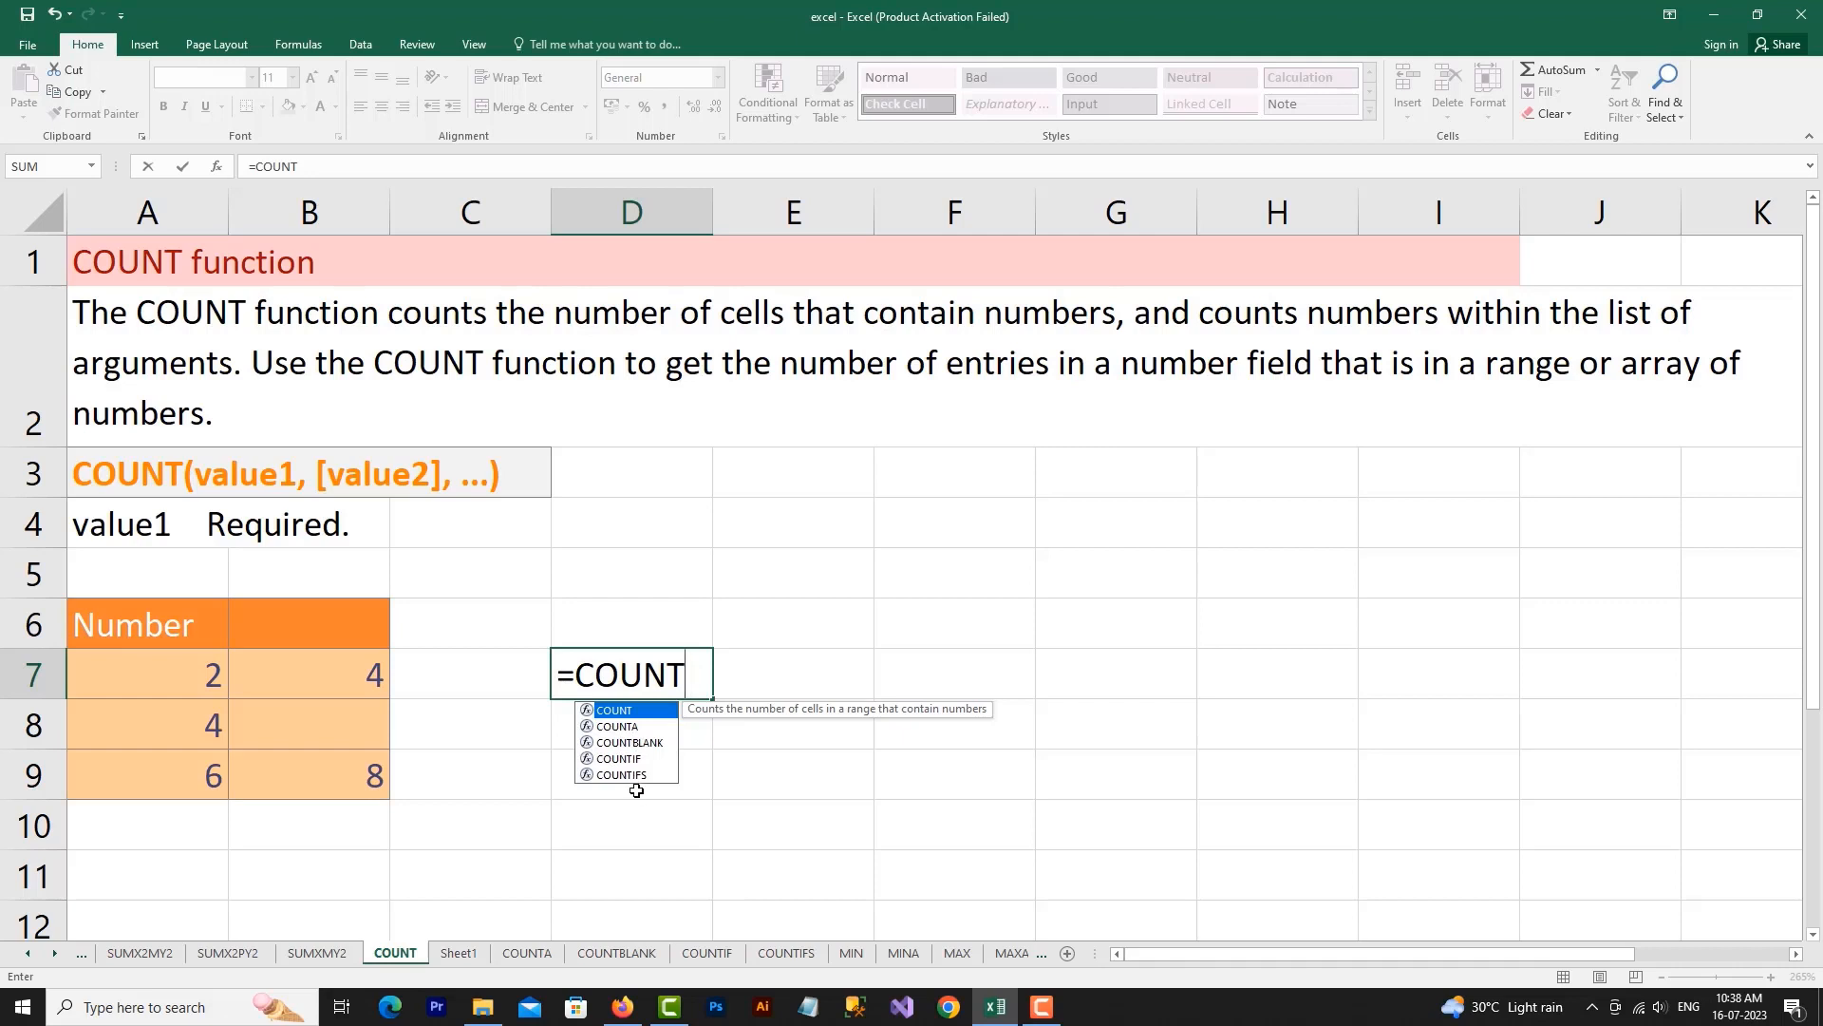
pyautogui.doubleClick(626, 712)
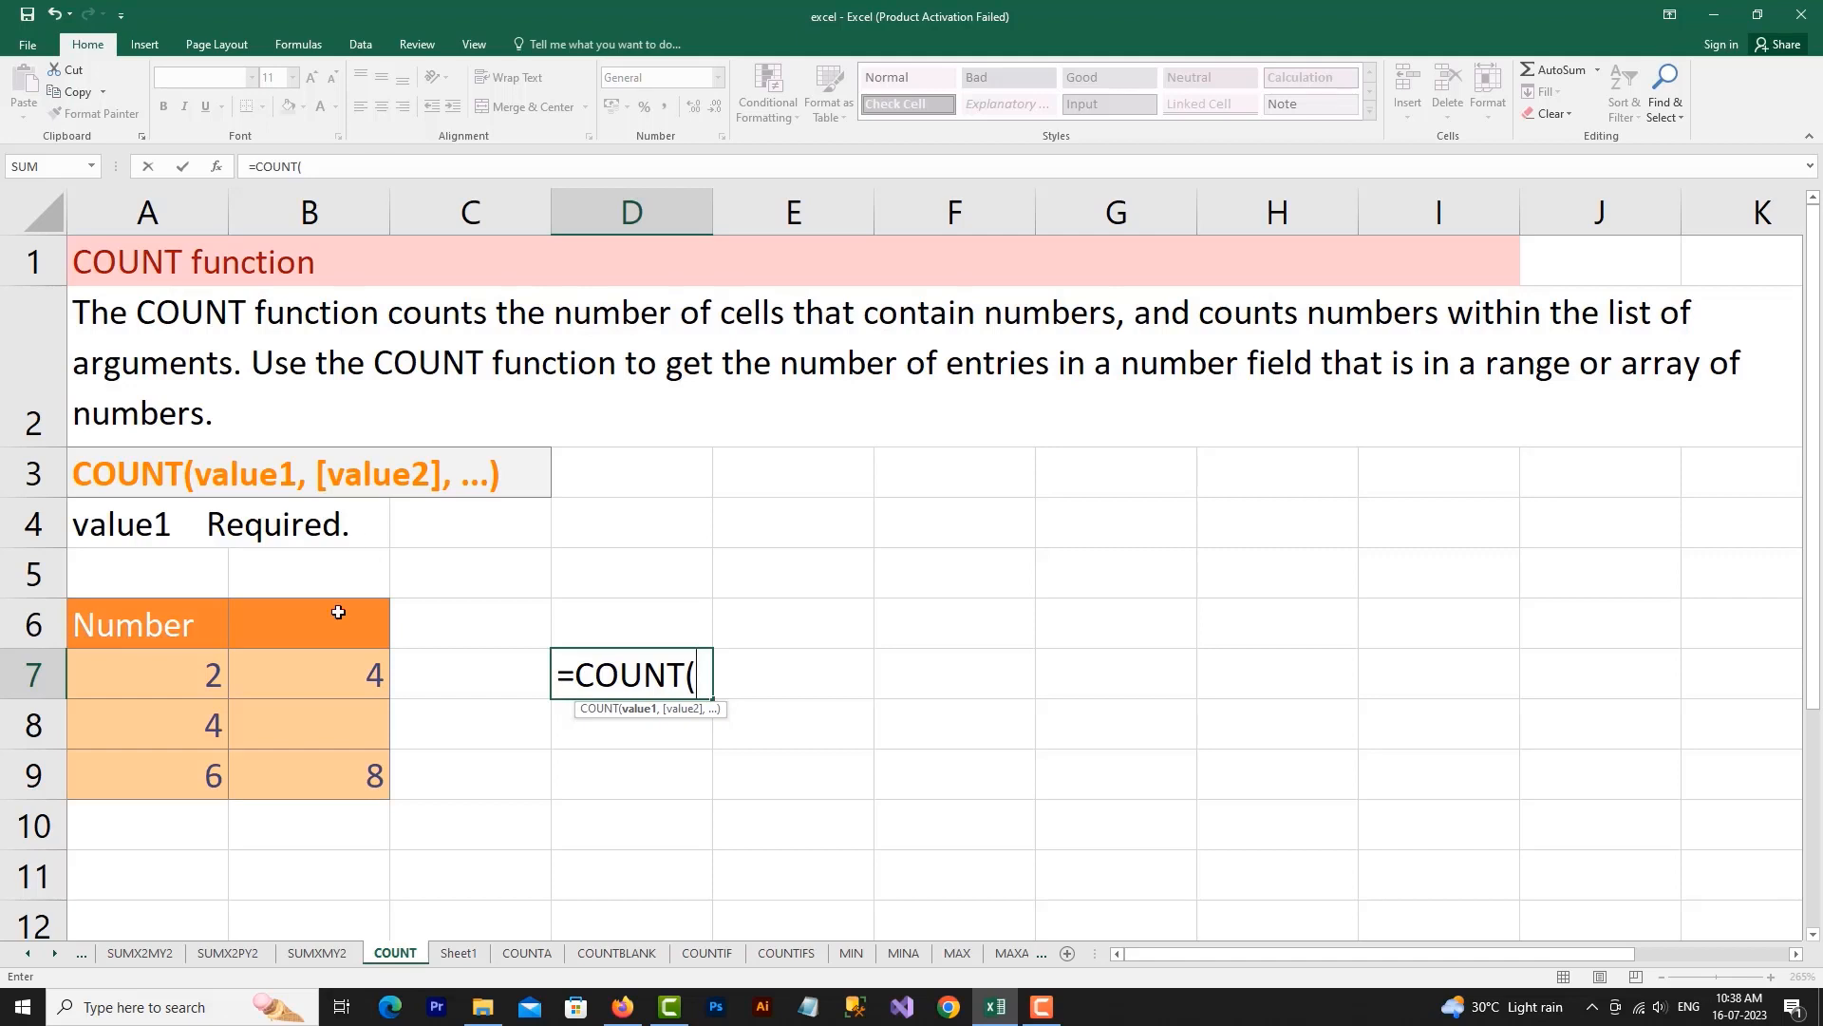
pyautogui.click(203, 680)
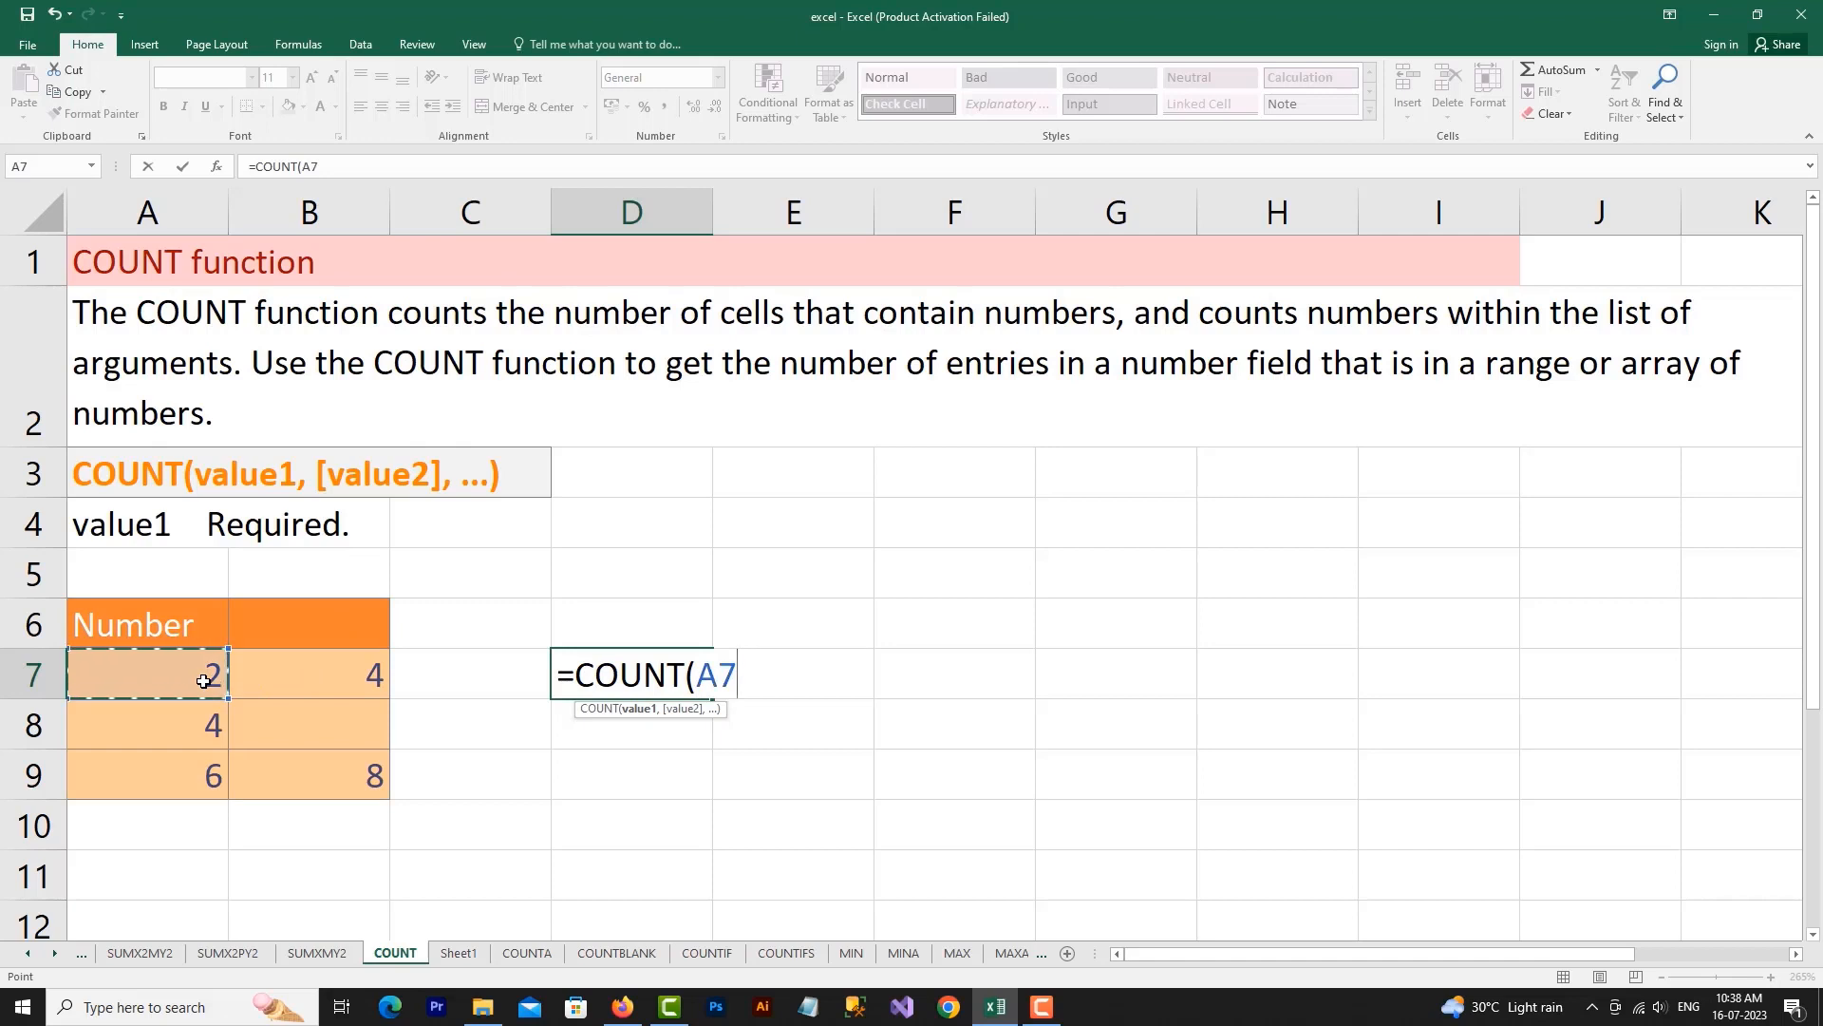
pyautogui.write(',')
pyautogui.click(171, 723)
pyautogui.write(',')
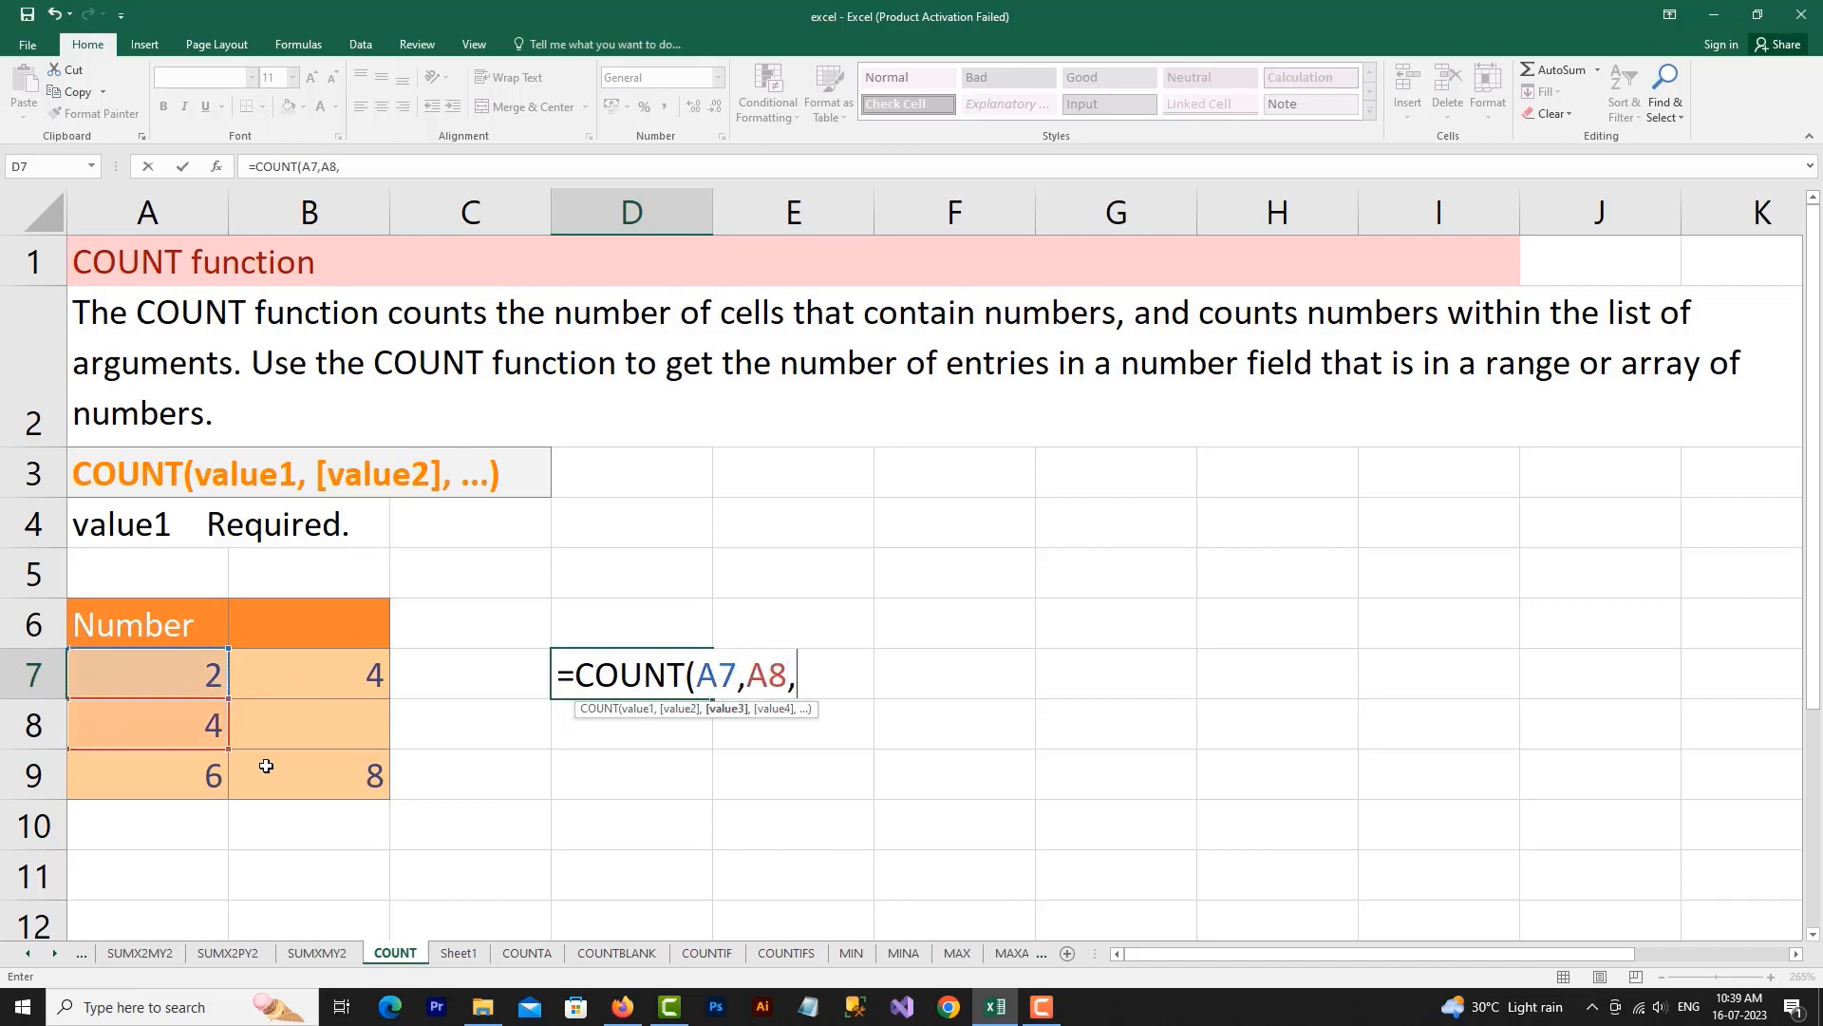
pyautogui.click(366, 785)
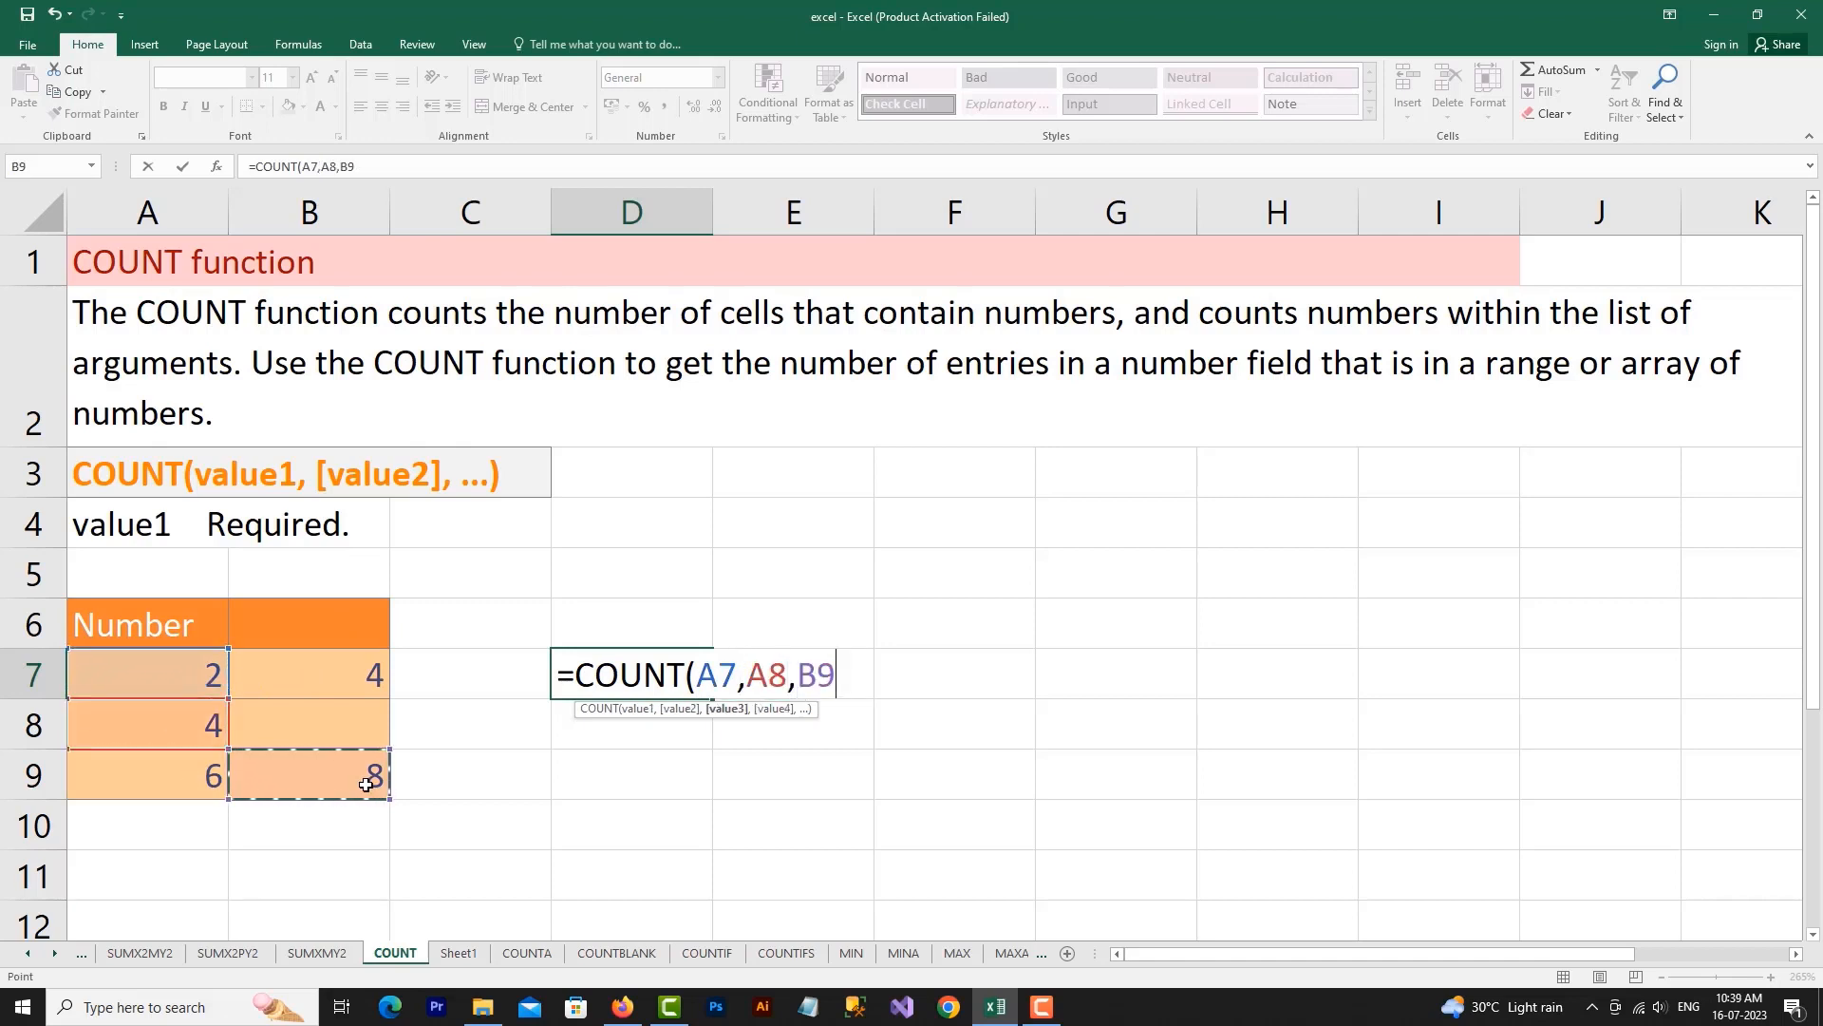
pyautogui.press('Return')
pyautogui.click(660, 662)
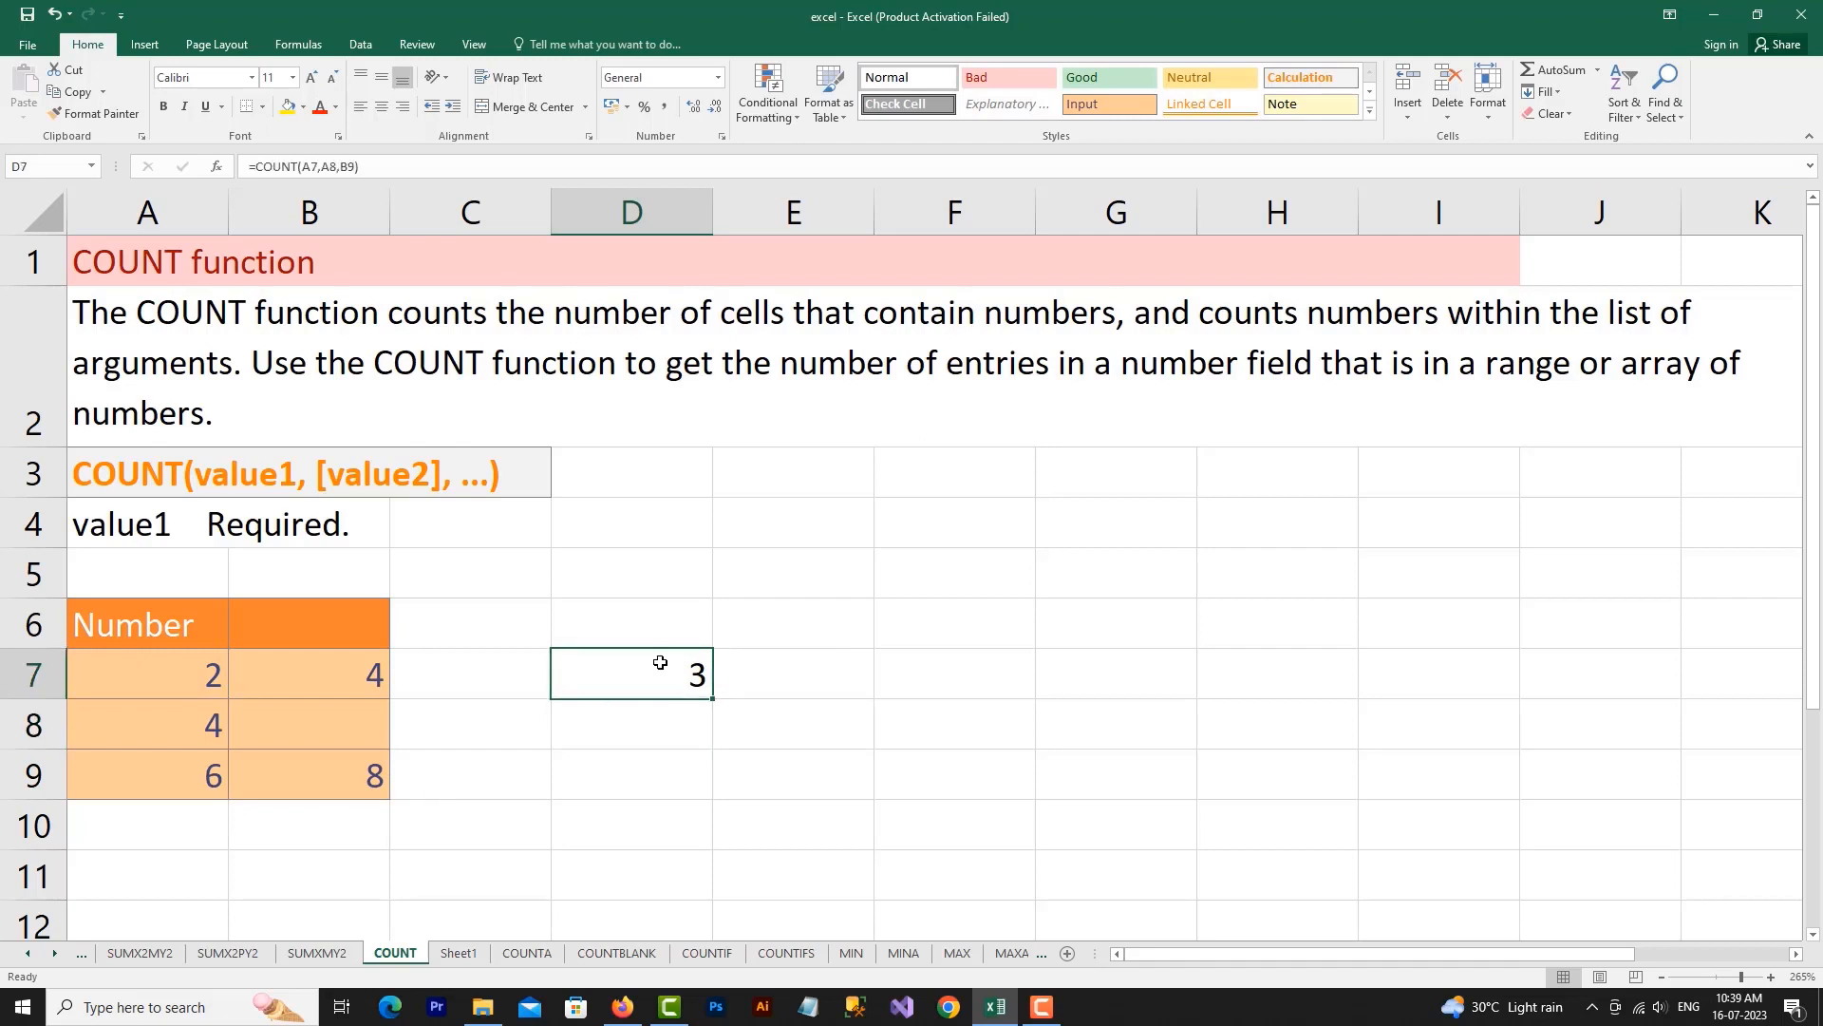
# Show the D7 formula as text by adding an apostrophe before its equals sign
pyautogui.click(179, 667)
pyautogui.click(686, 673)
pyautogui.doubleClick(686, 673)
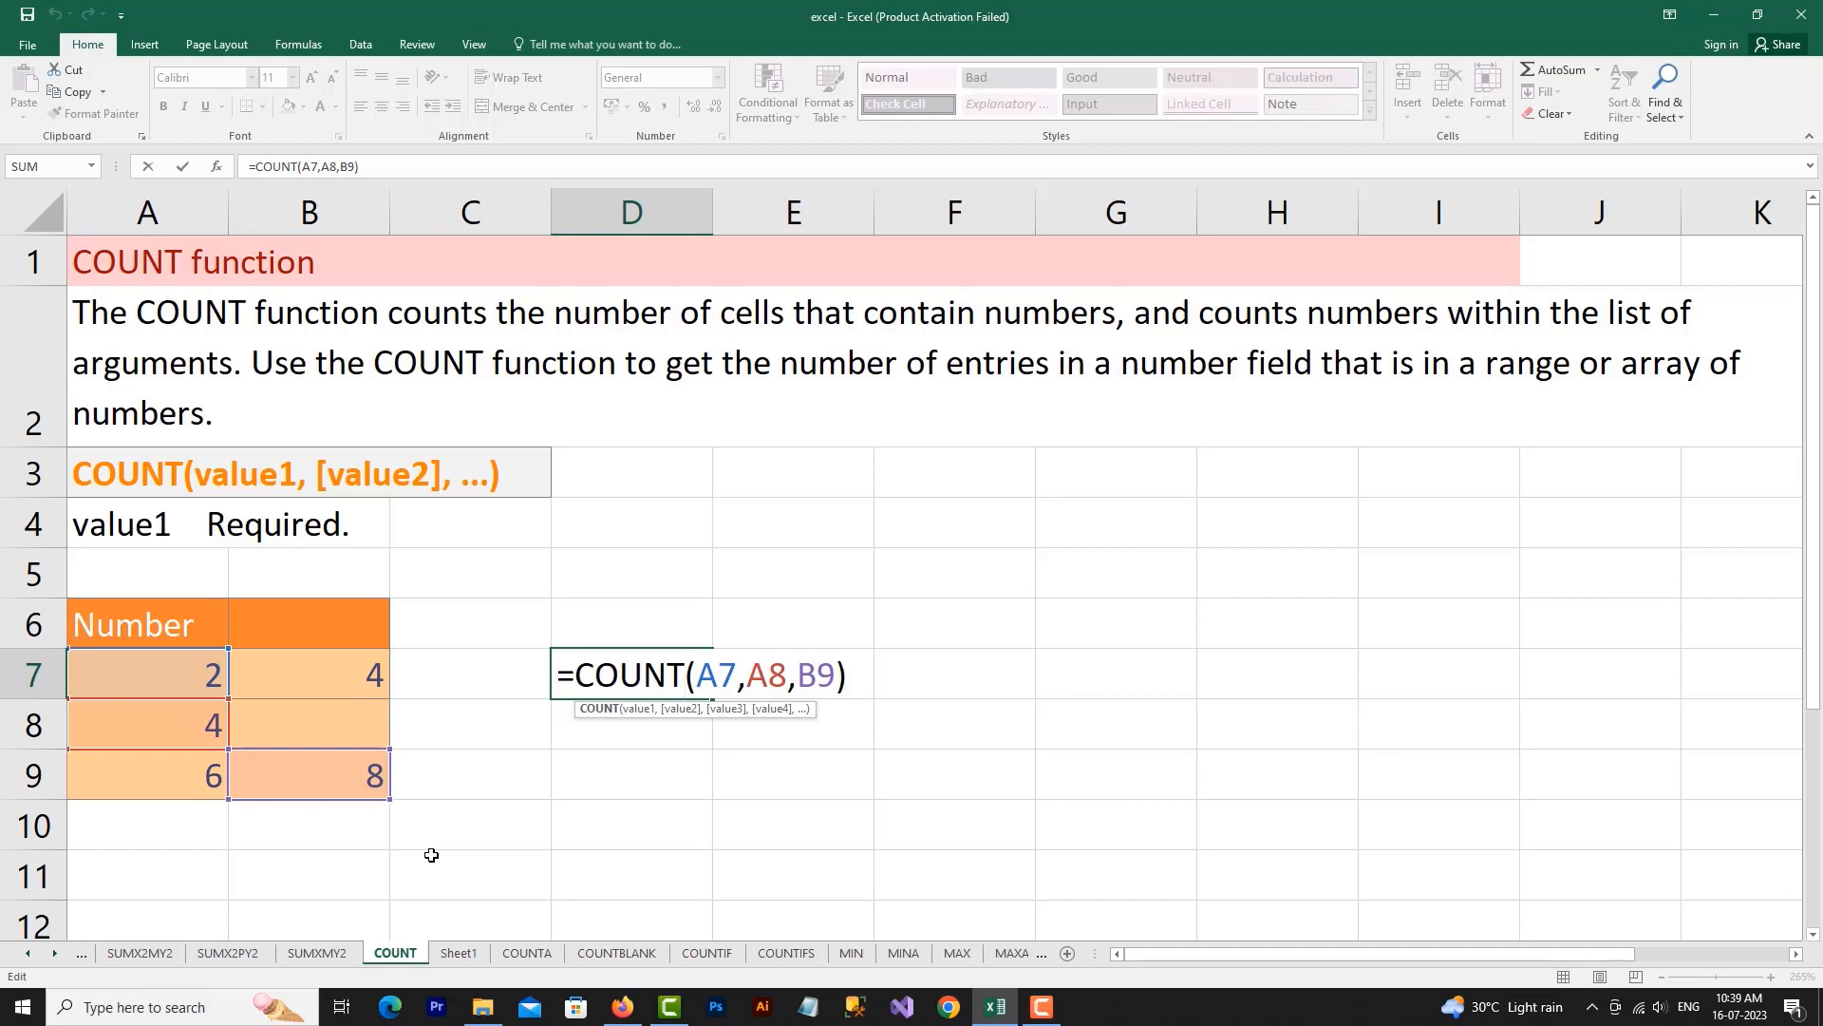
pyautogui.click(561, 677)
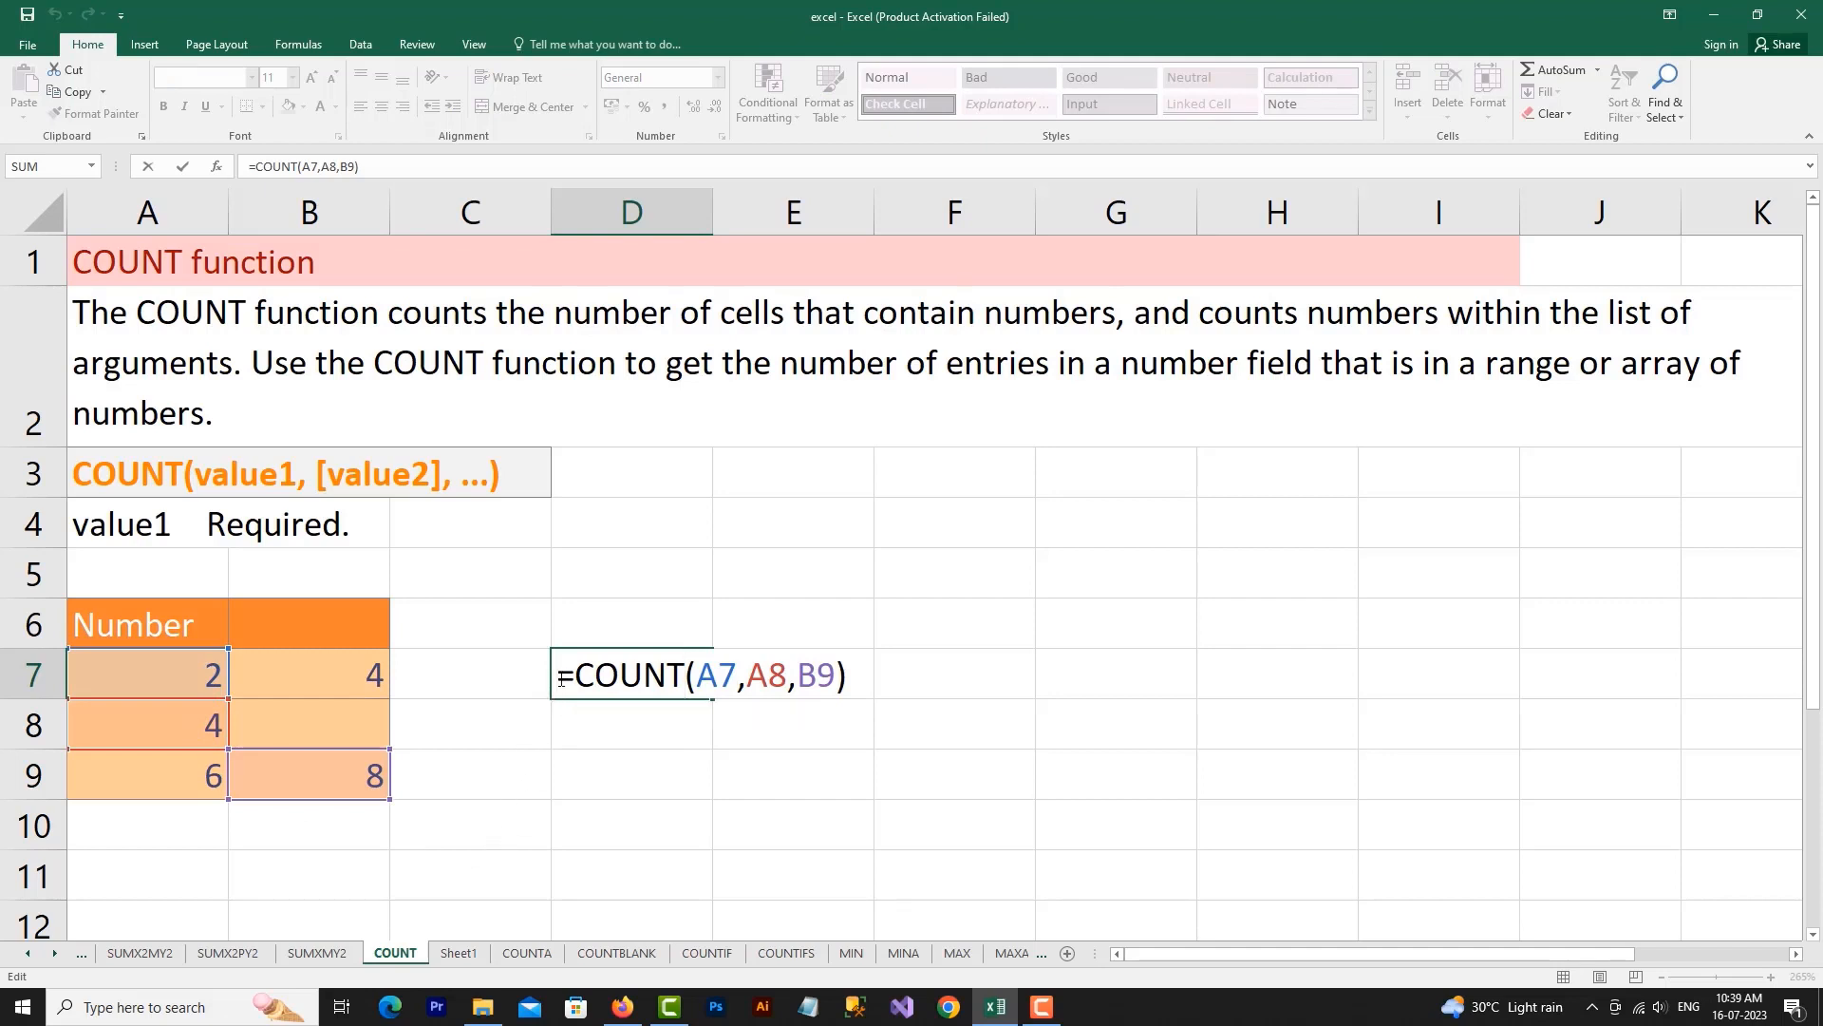
pyautogui.write("'")
pyautogui.click(582, 766)
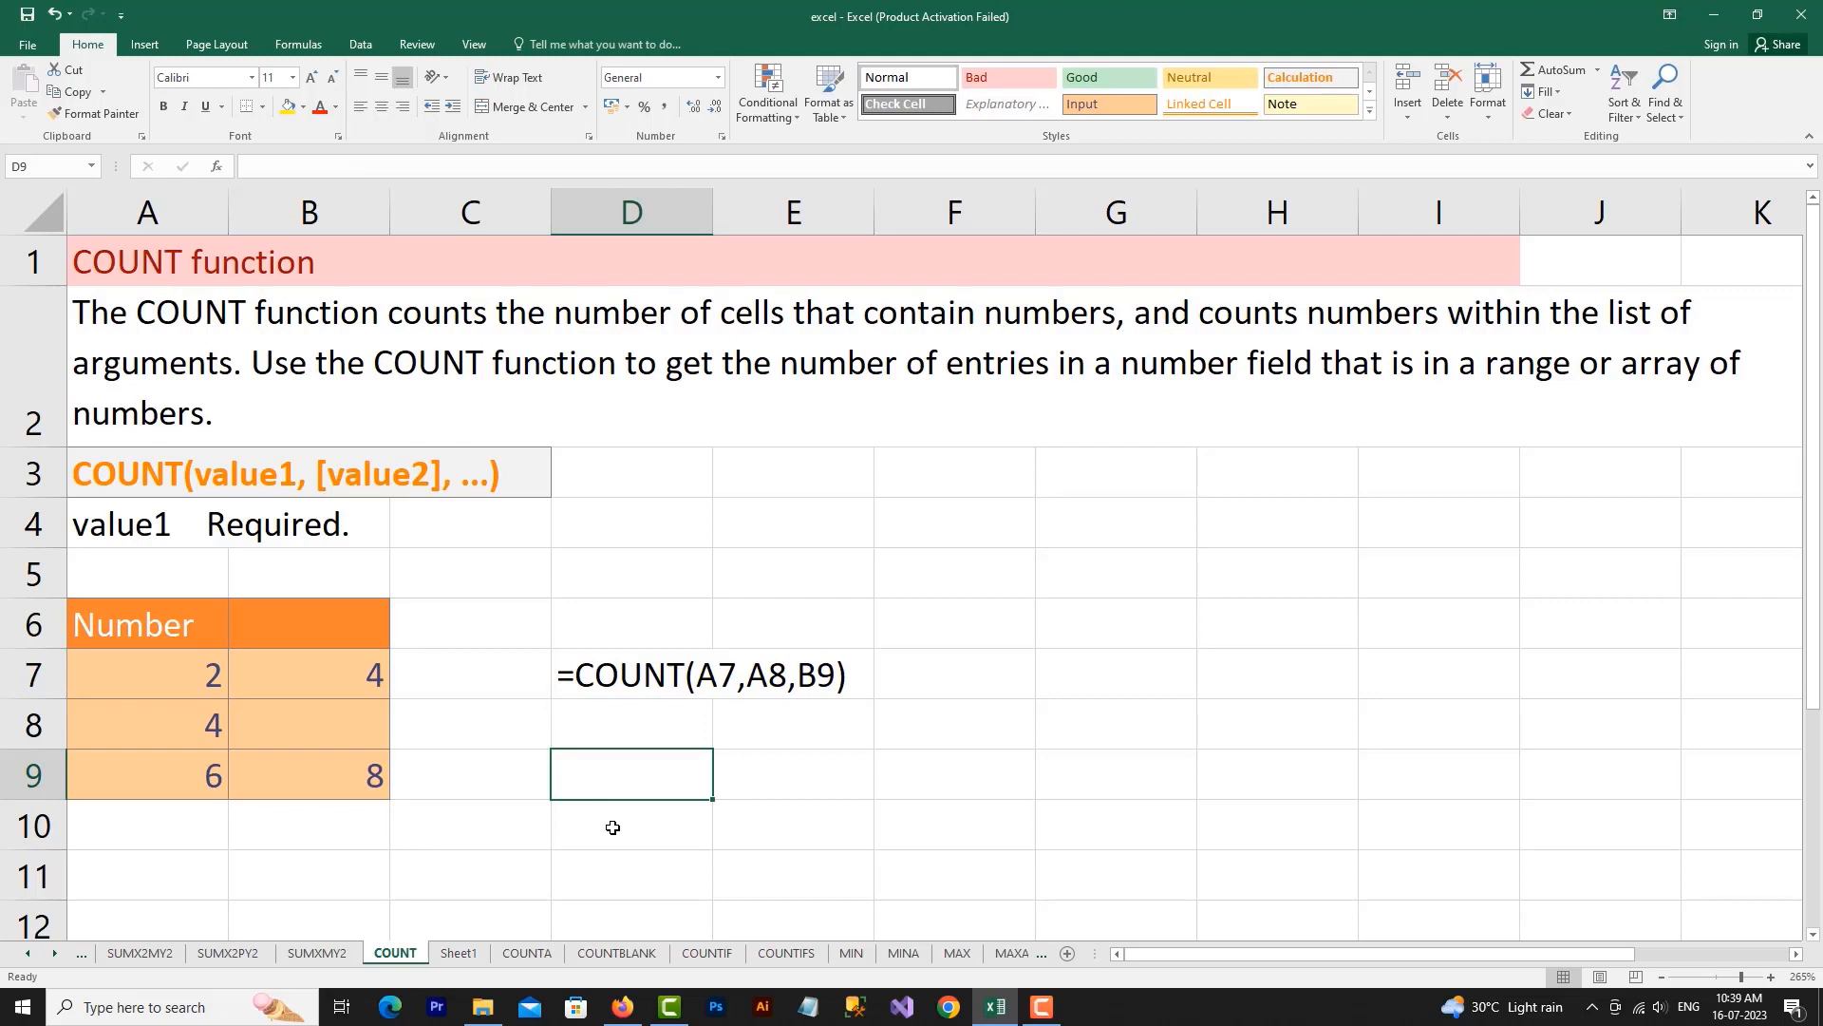
# Enter the formula =COUN(A7:A9) in cell D8, using the first column of numbers as its range
pyautogui.click(626, 727)
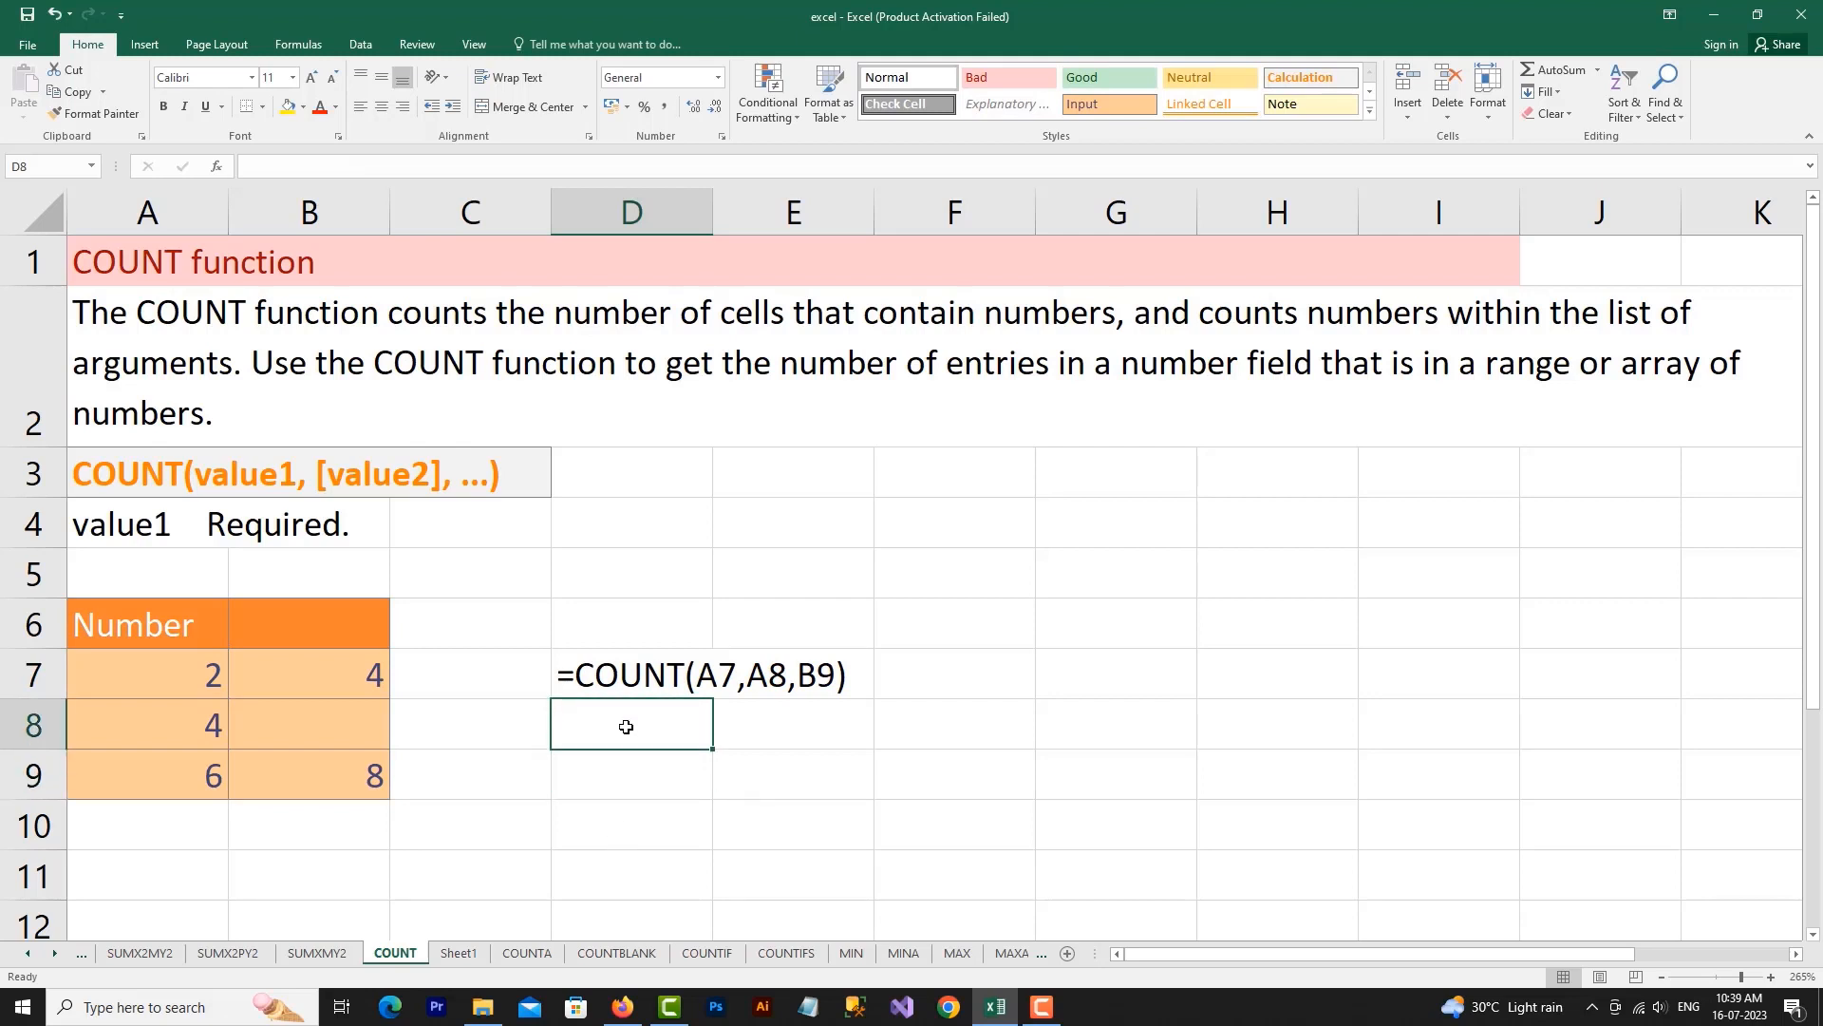
pyautogui.write('=COUN')
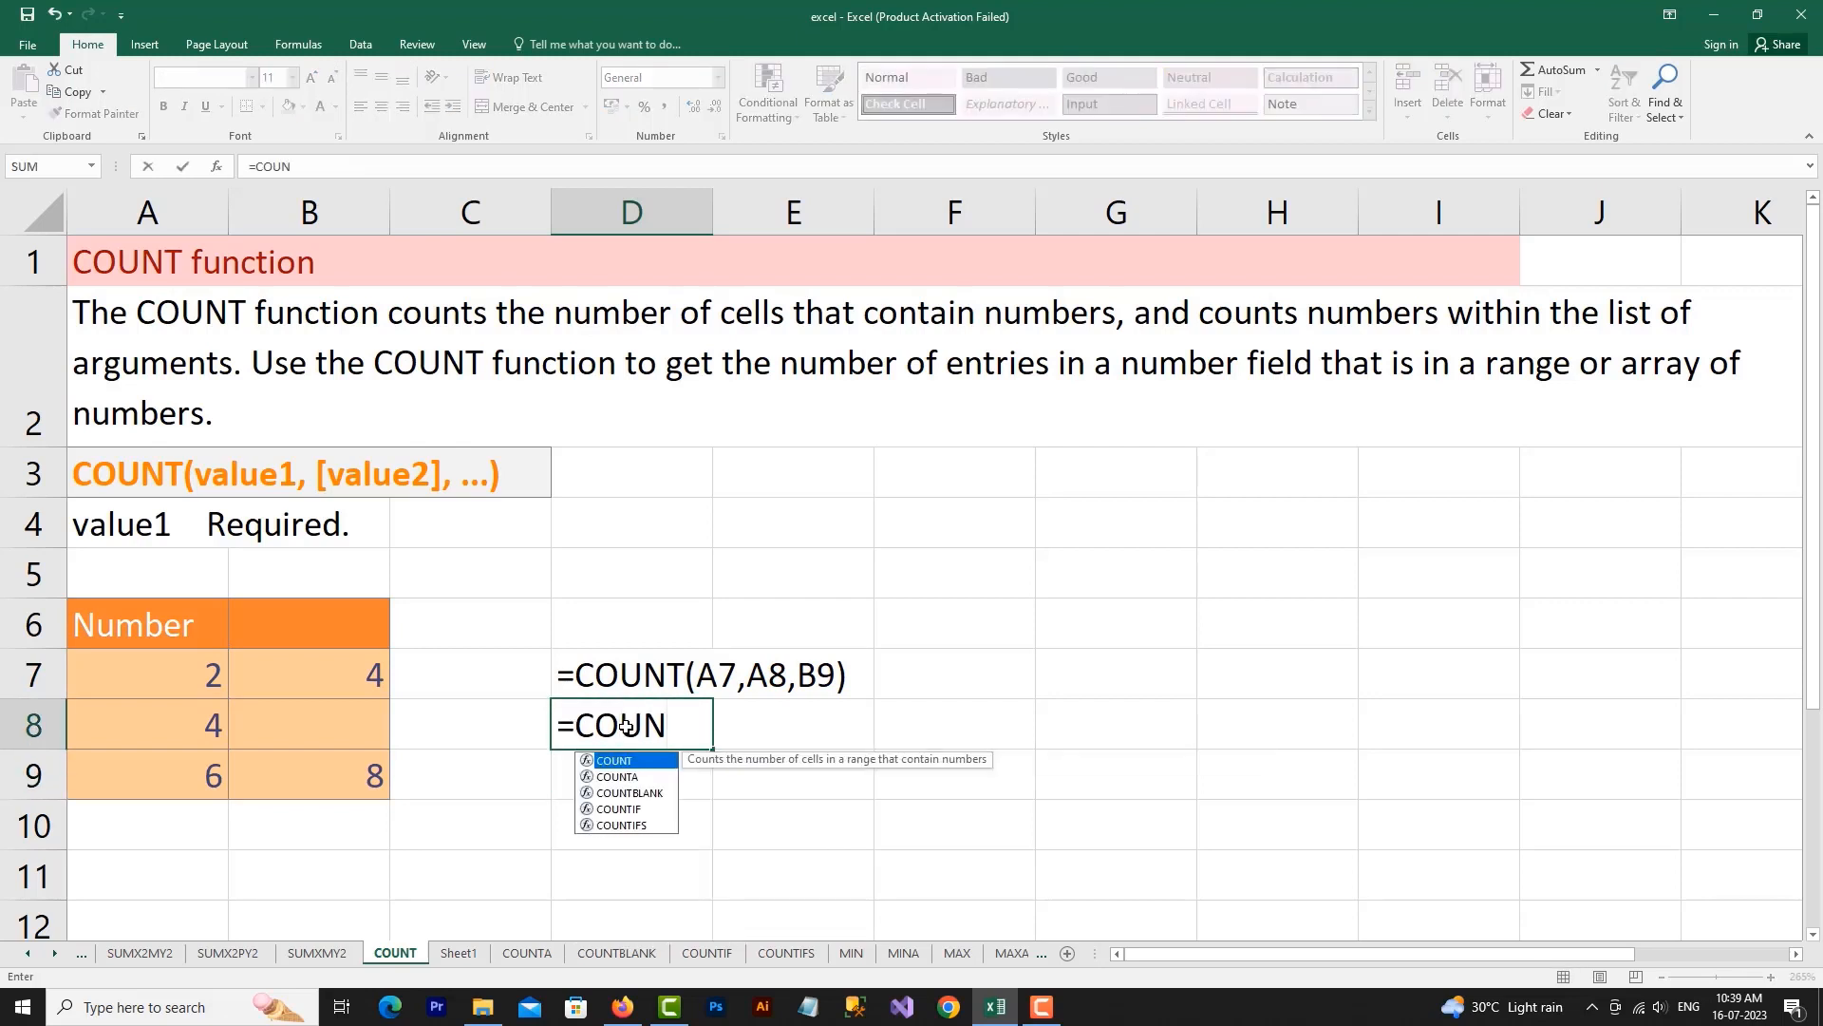
pyautogui.write('(')
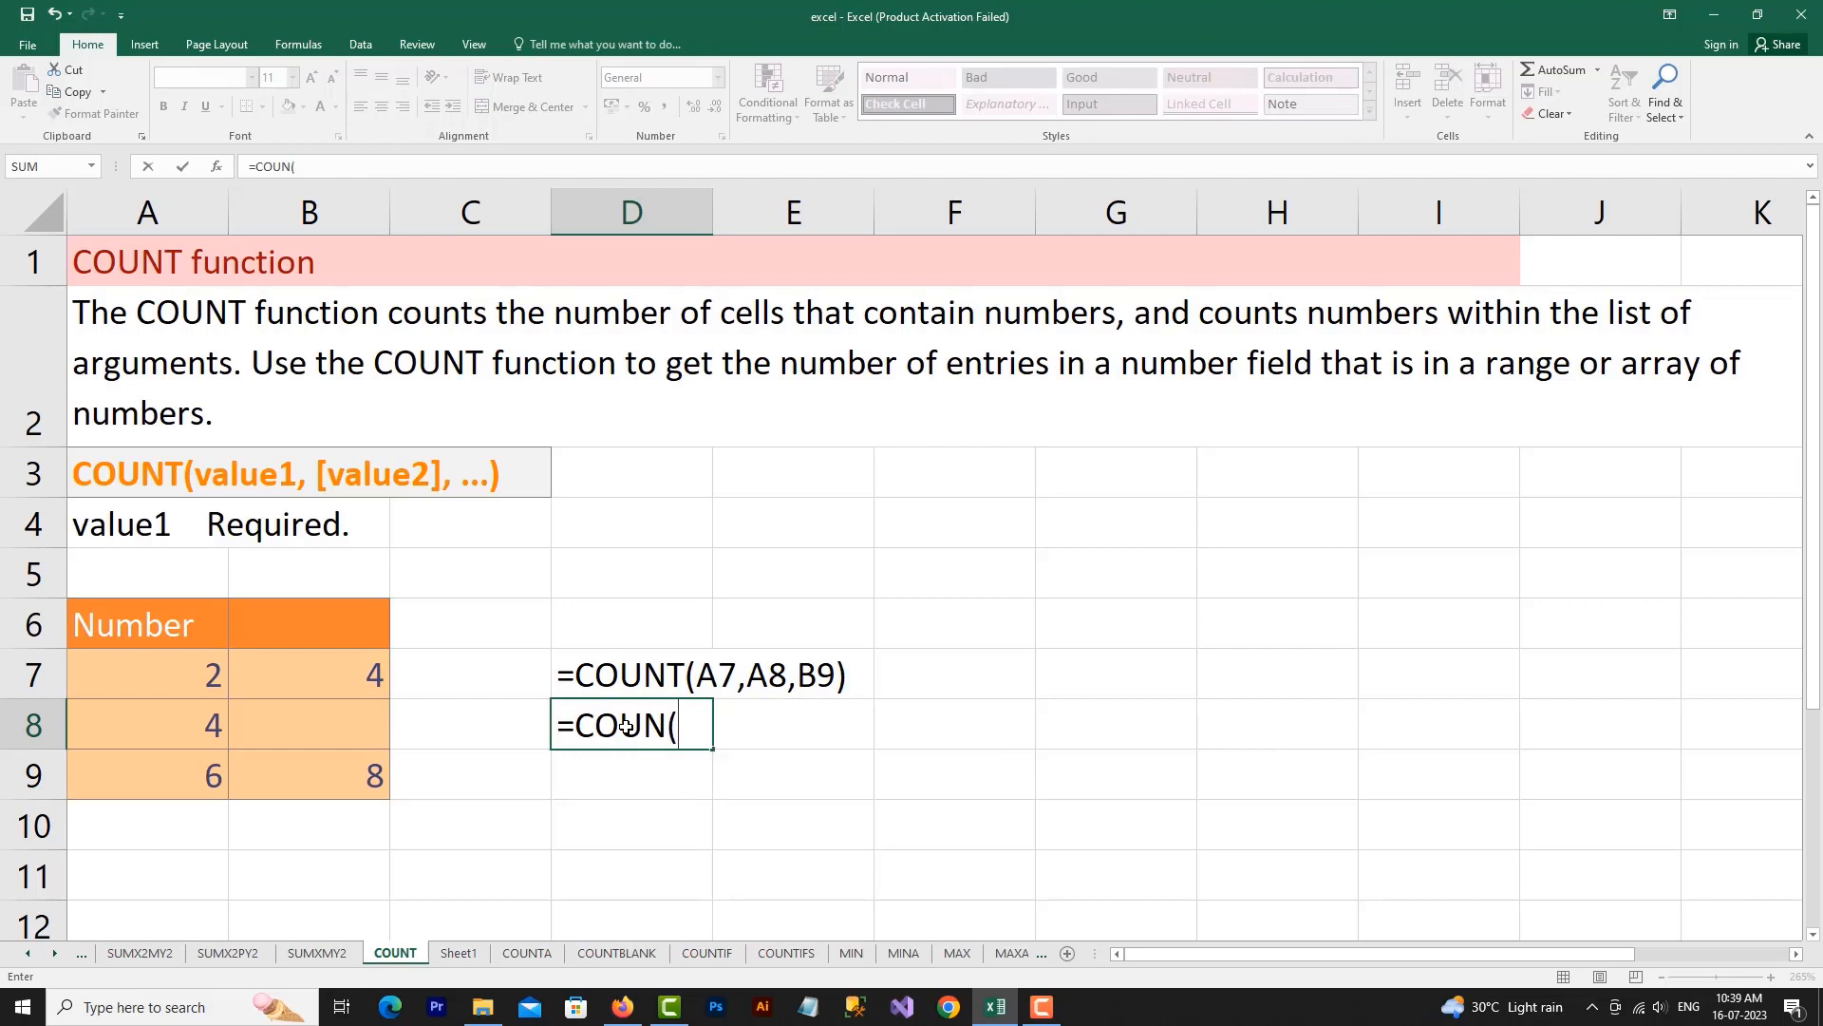
pyautogui.click(199, 669)
pyautogui.moveTo(200, 669); pyautogui.dragTo(207, 763)
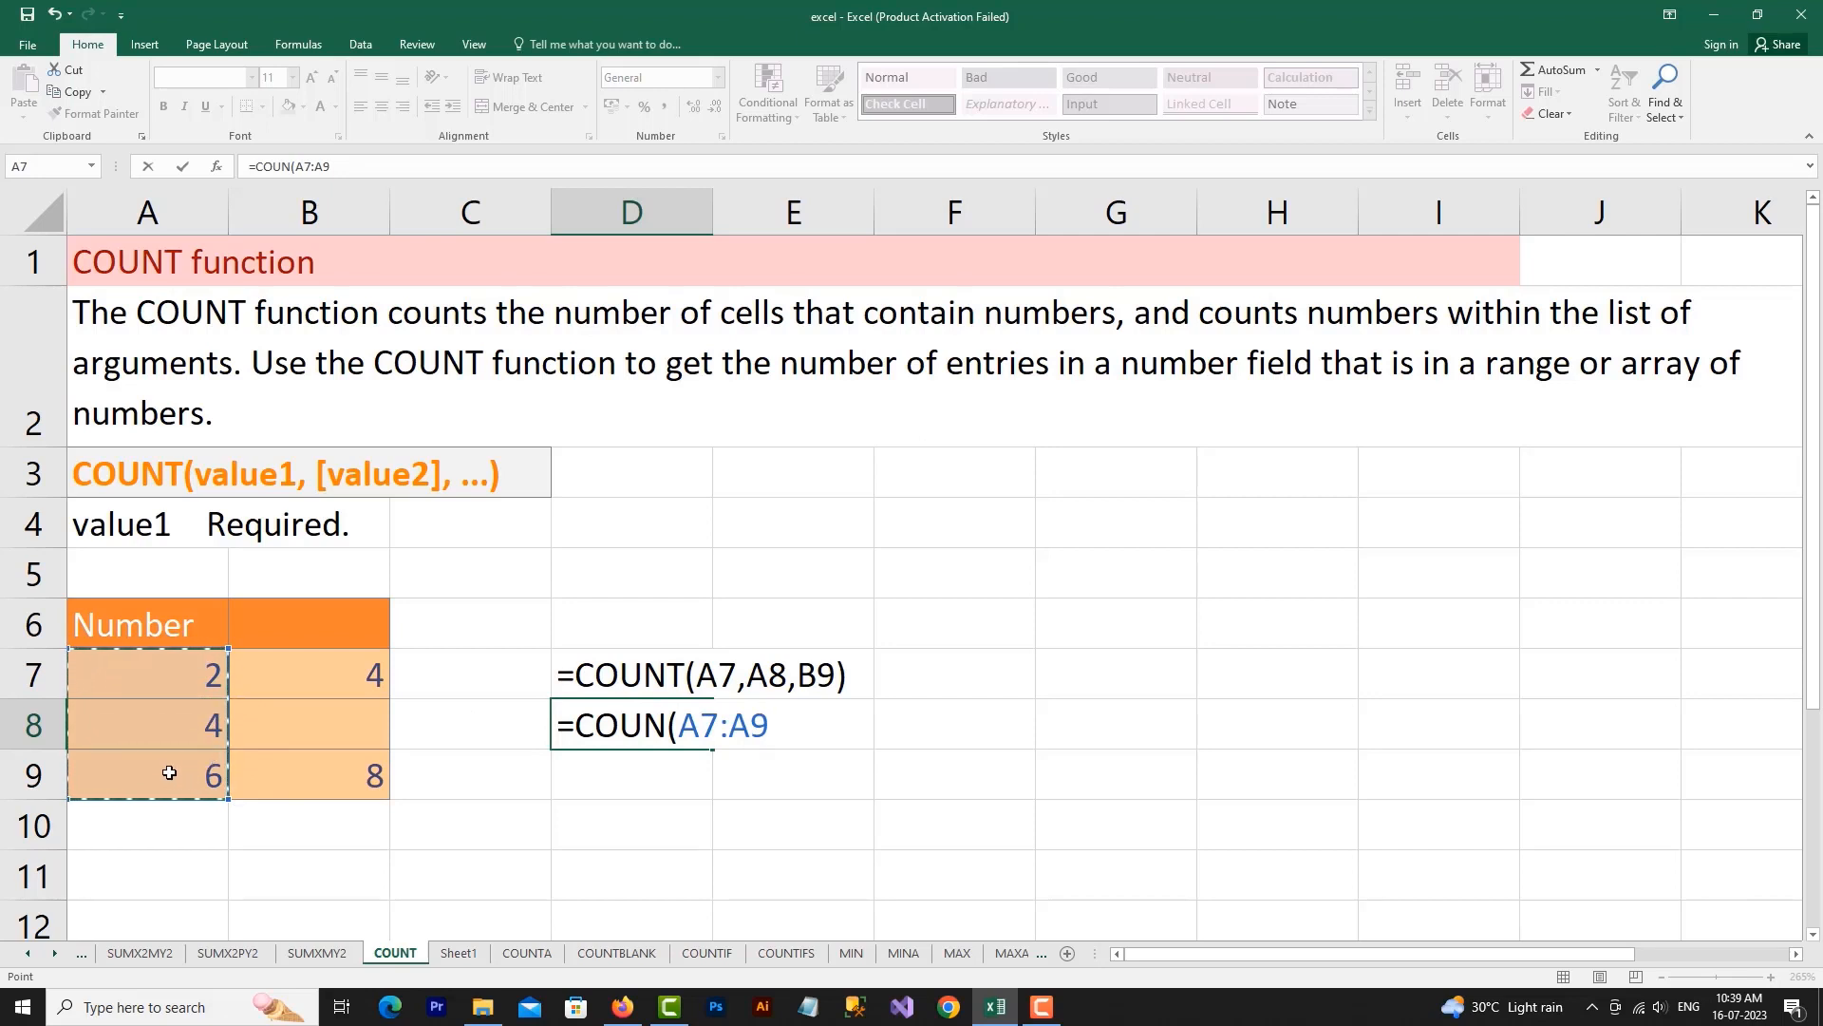
pyautogui.press('Return')
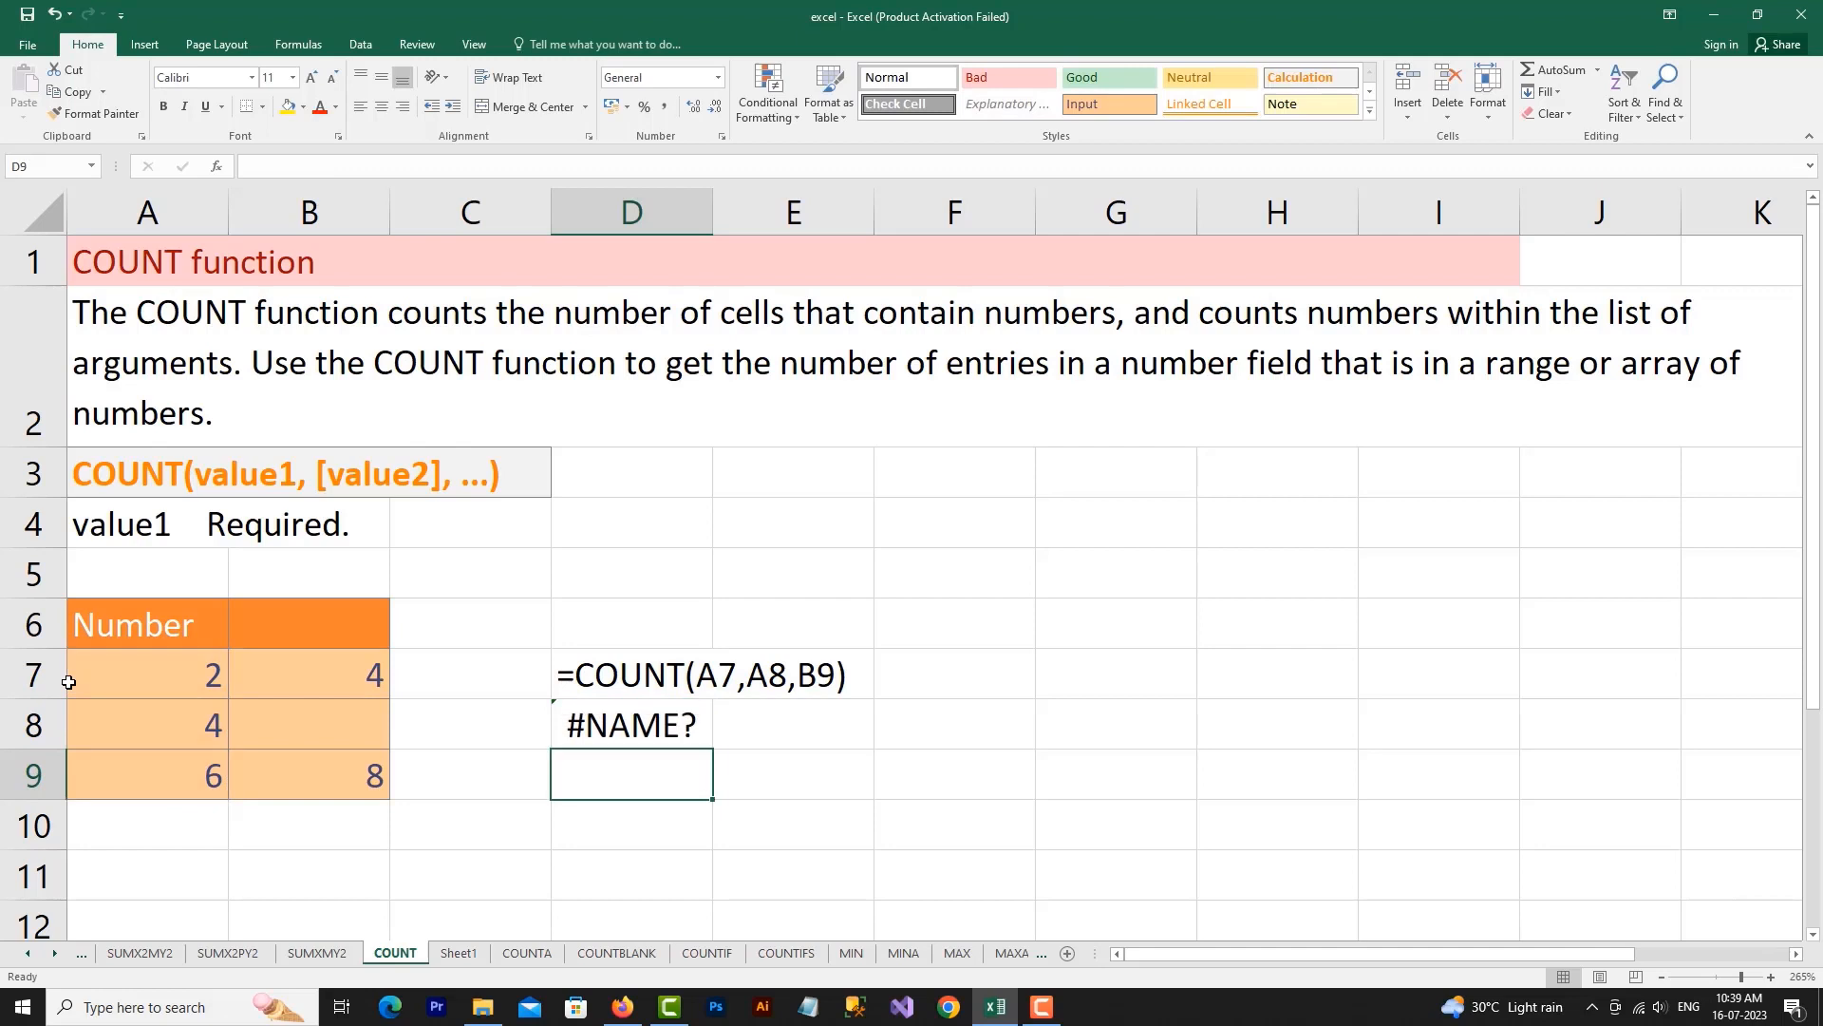
# Correct the function name in the D8 formula so that it reads =COUNT(A7:A9)
pyautogui.doubleClick(646, 724)
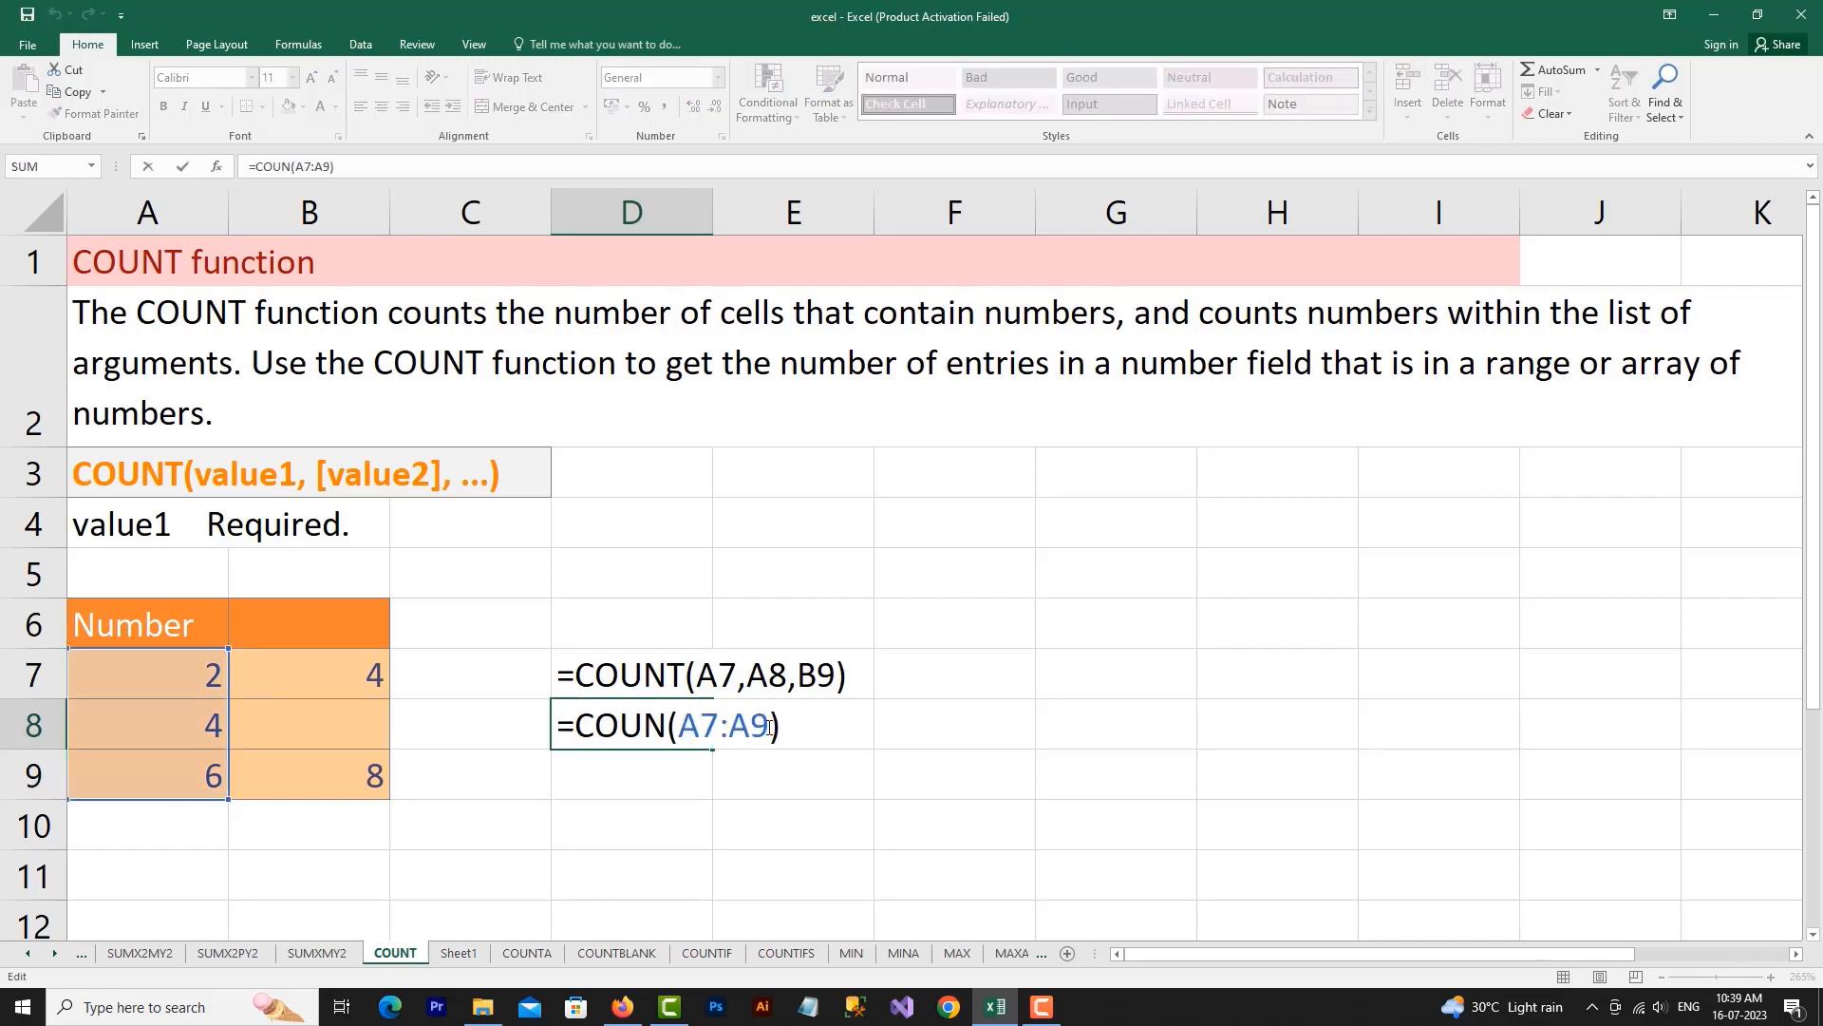
pyautogui.click(664, 724)
pyautogui.write('T')
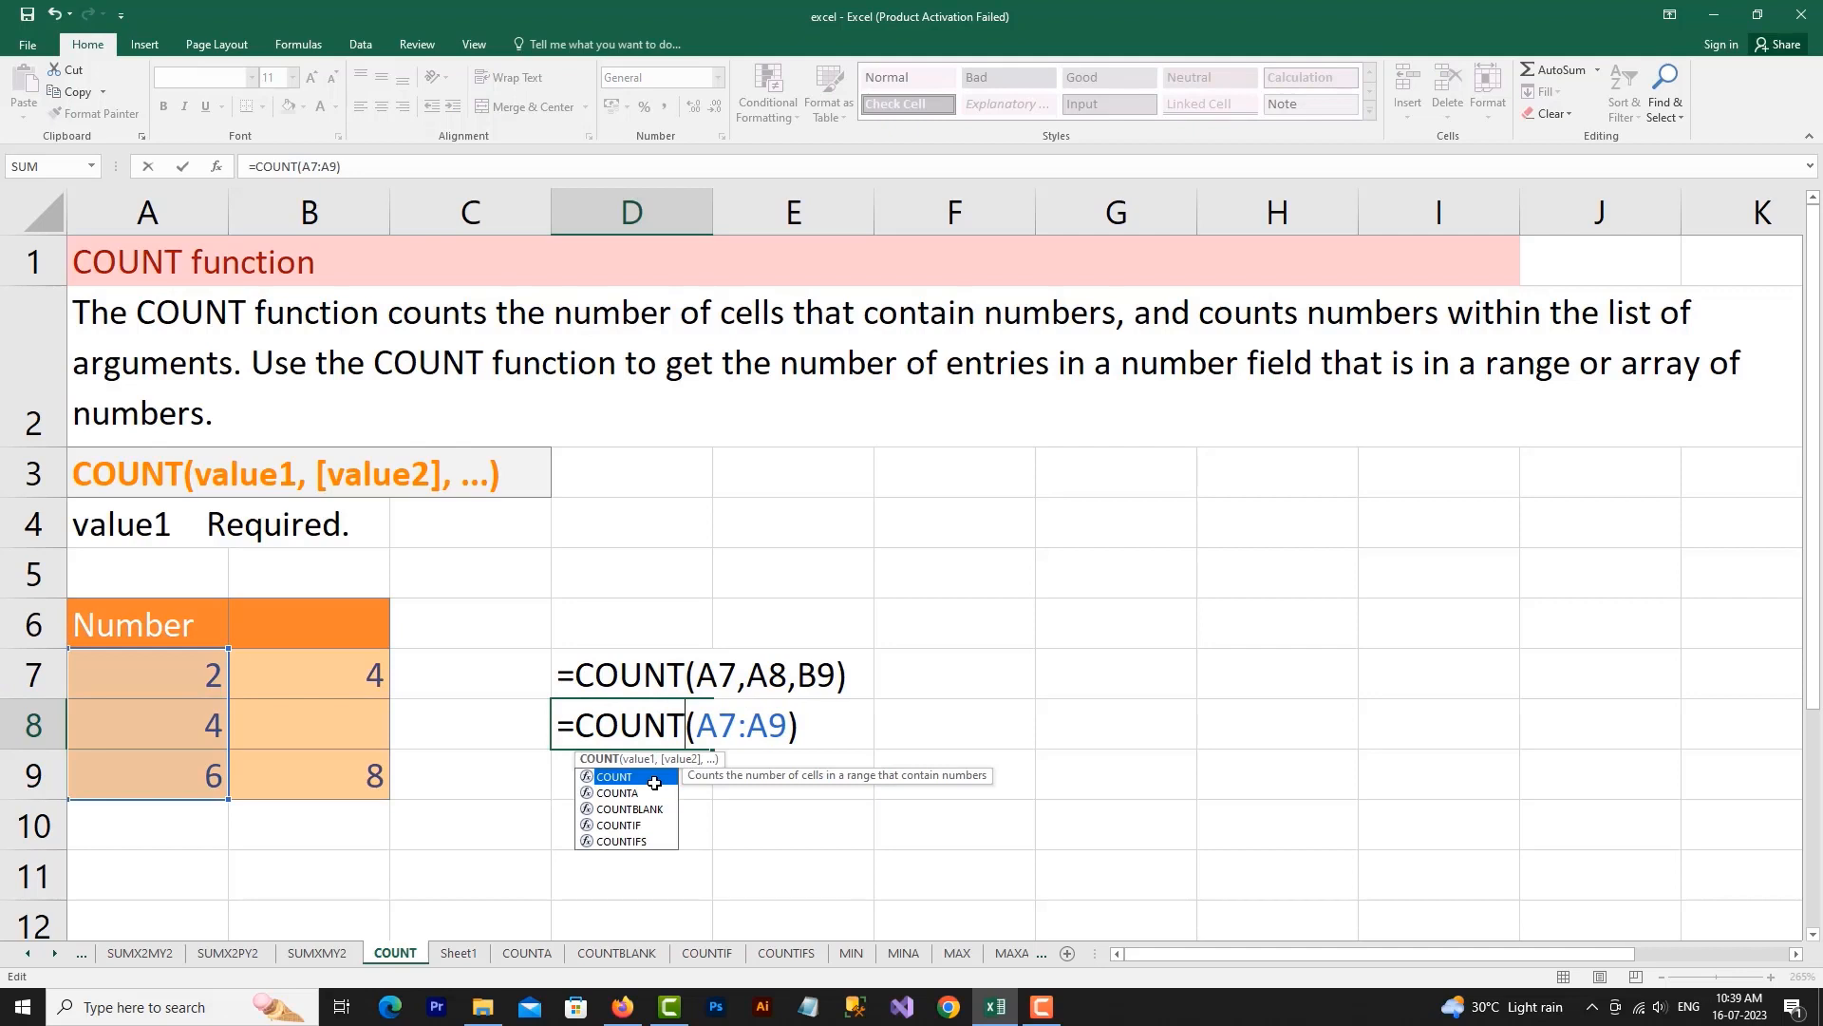
pyautogui.press('Right')
pyautogui.press('Return')
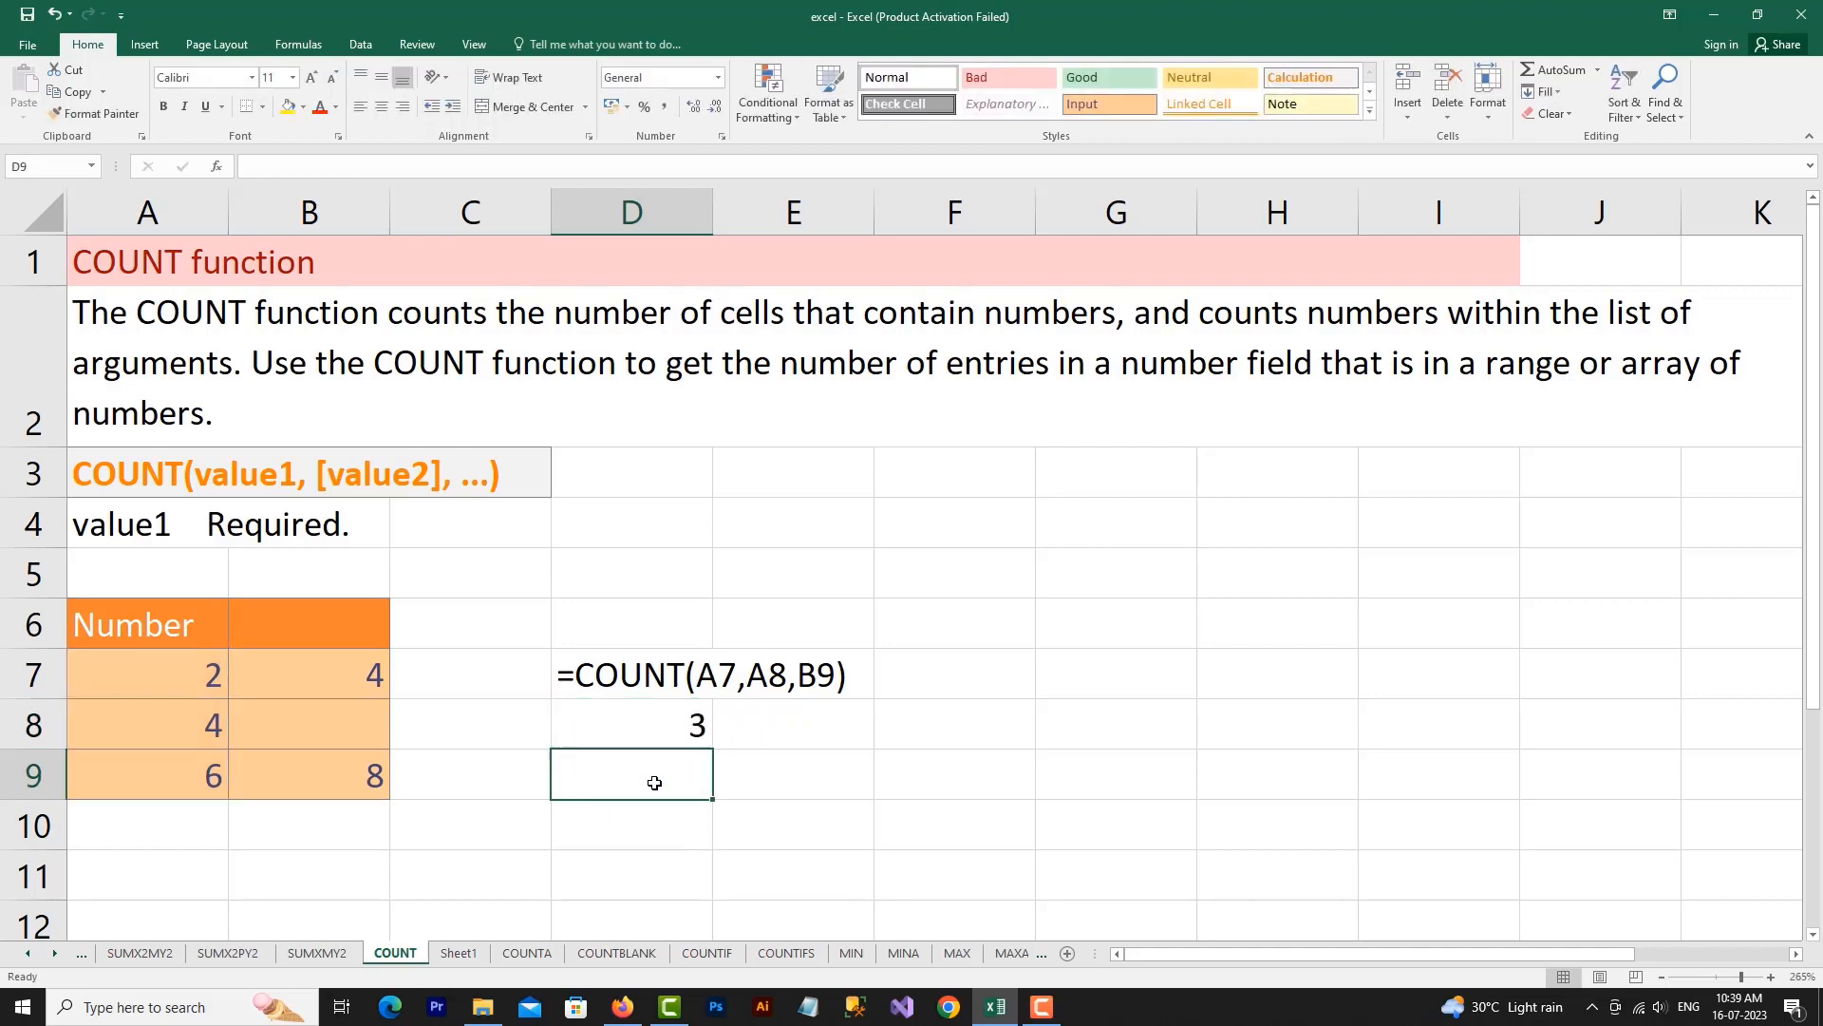
pyautogui.click(679, 737)
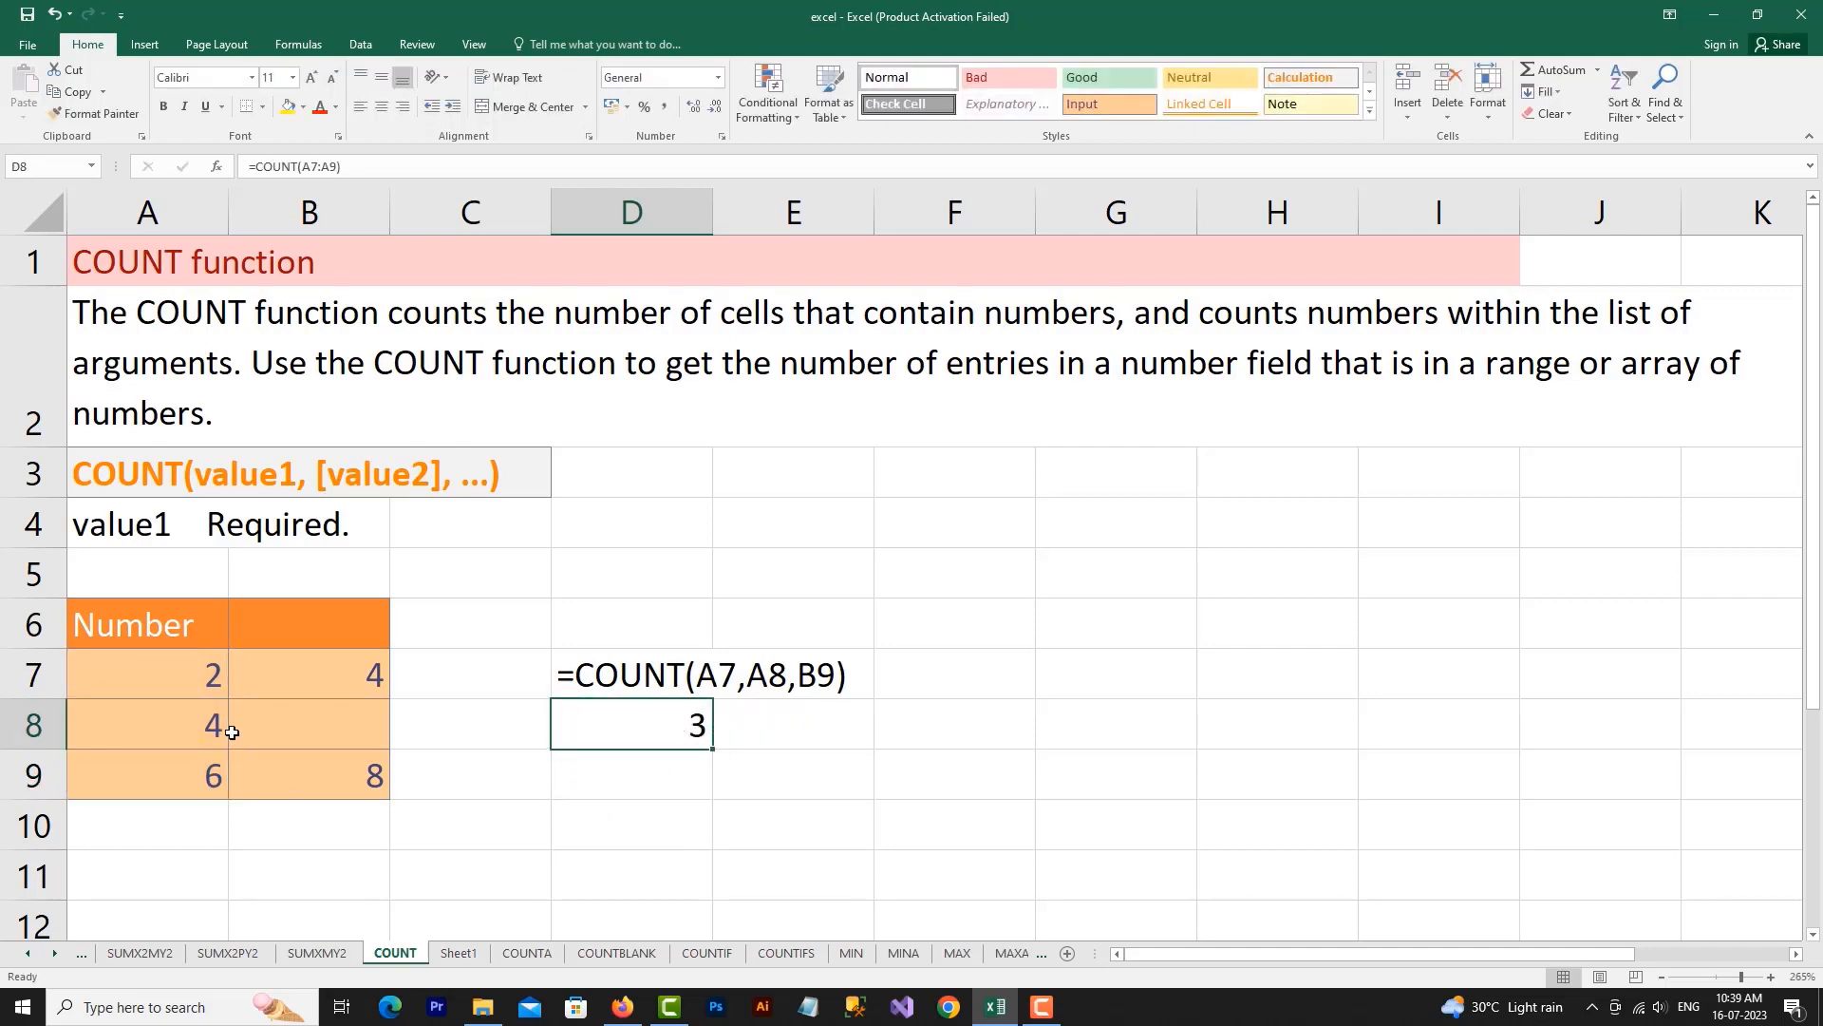
# Enter =COUNT(A7:B9) in cell D9 to count the numbers across both columns of the table
pyautogui.click(681, 786)
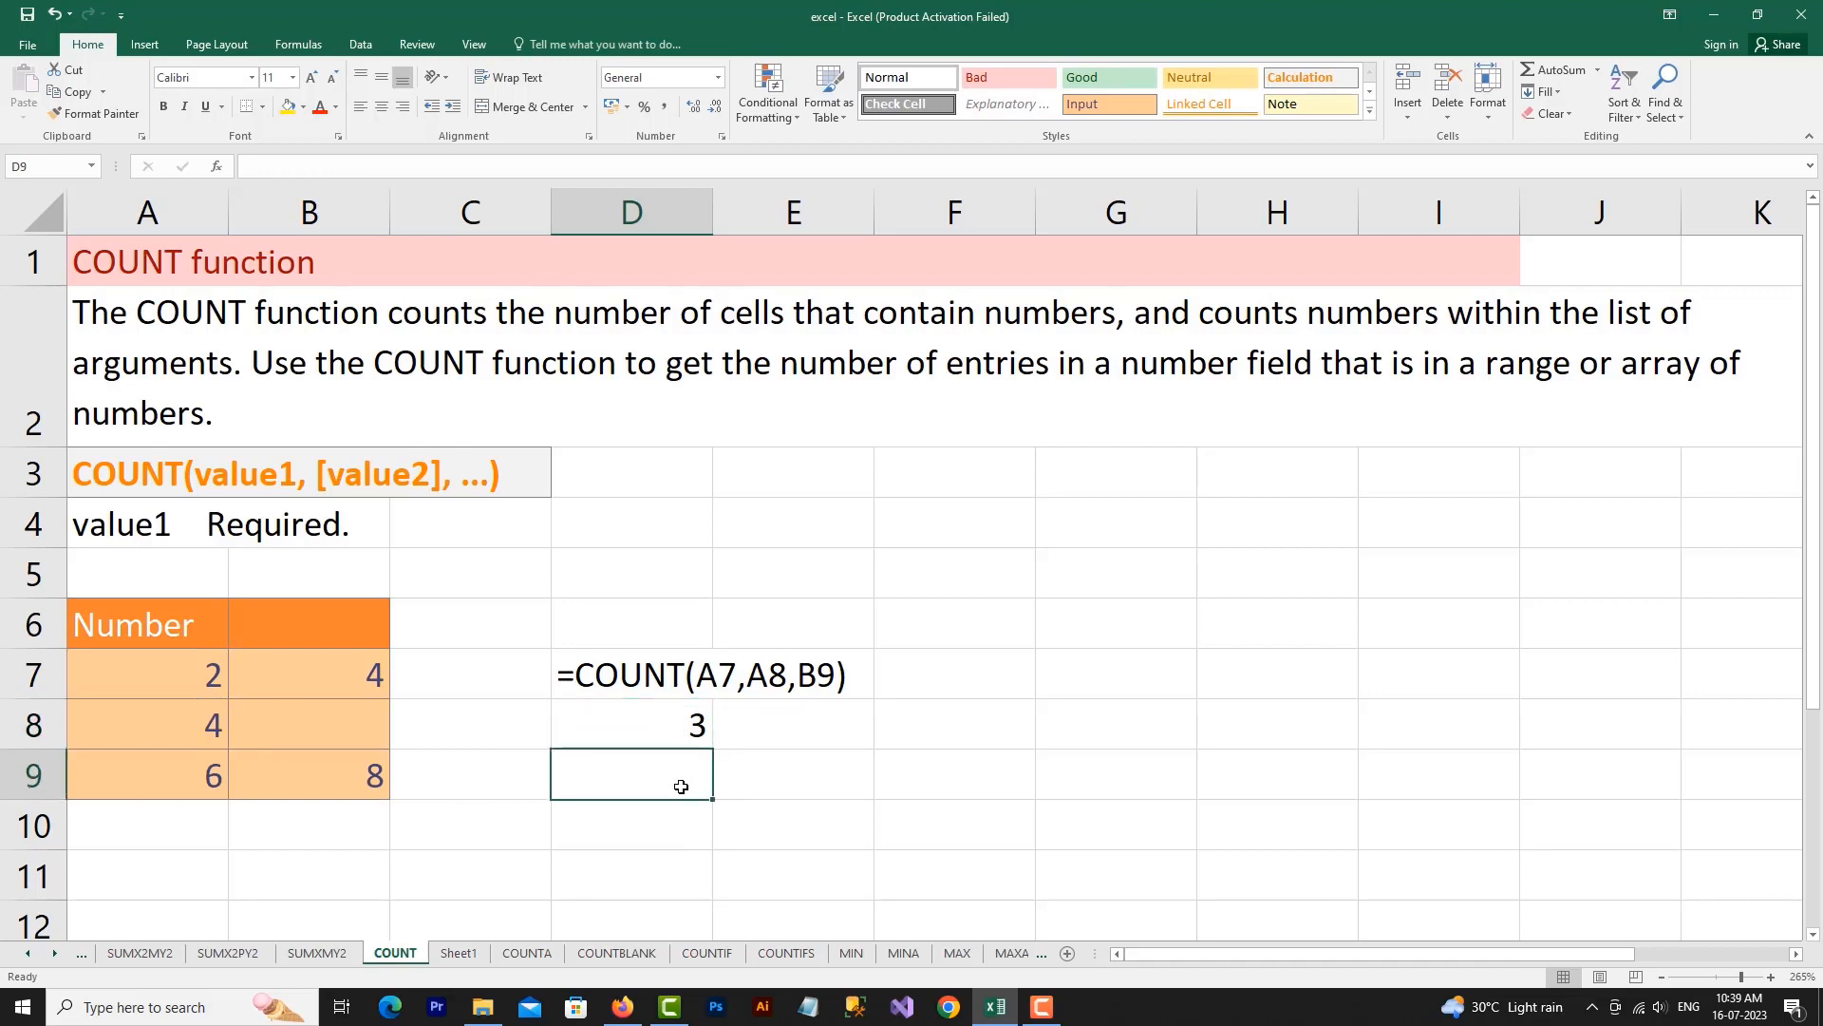
pyautogui.write('=COU')
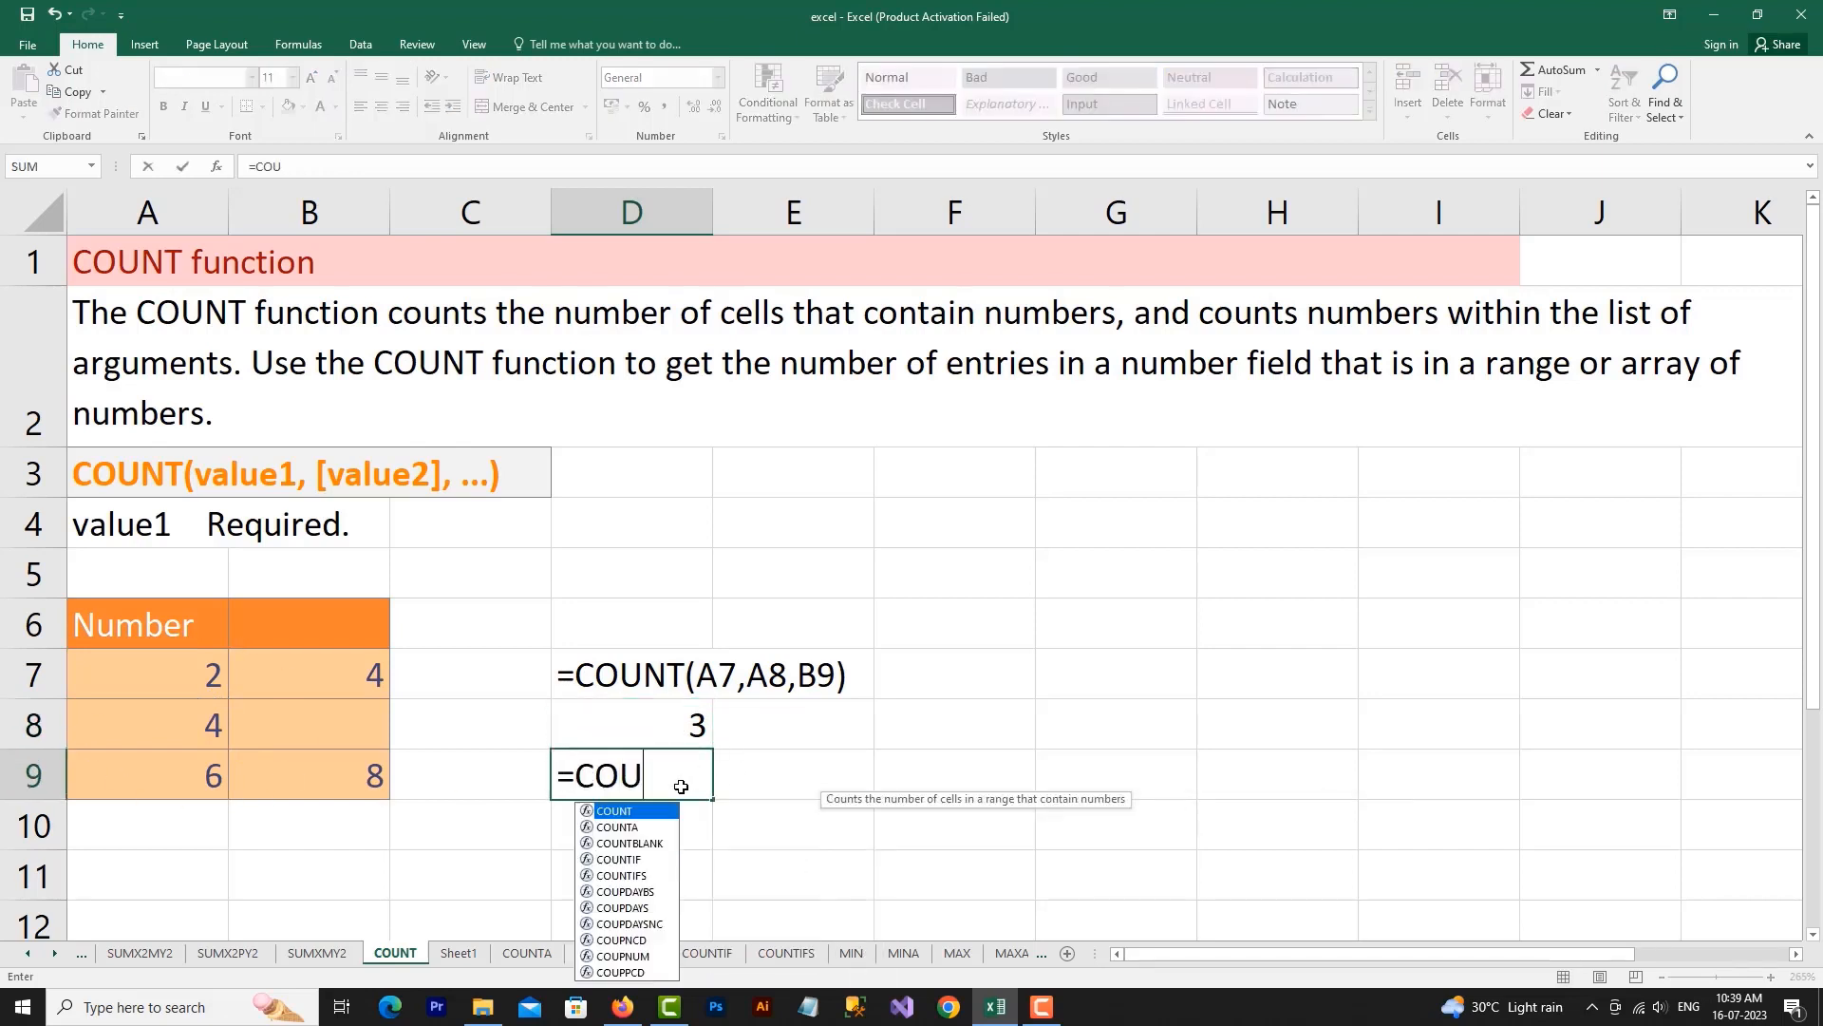
pyautogui.write('NT(')
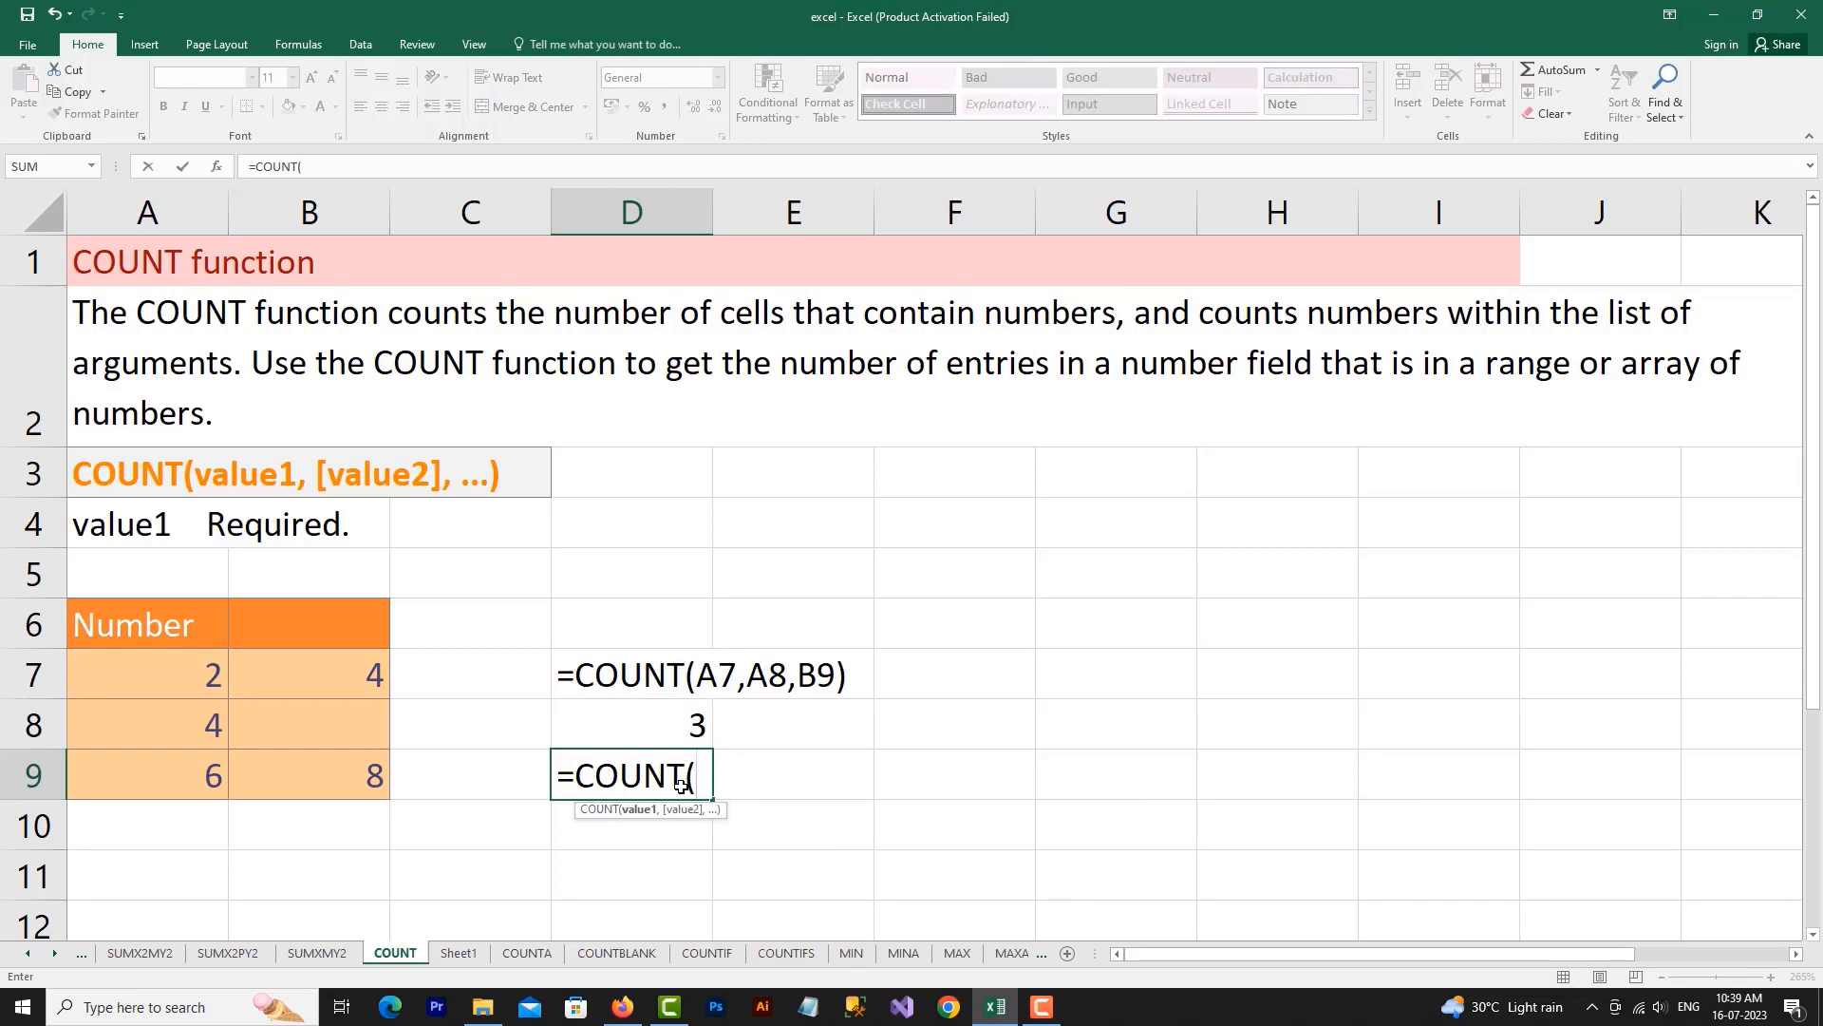
pyautogui.moveTo(151, 684); pyautogui.dragTo(315, 779)
pyautogui.press('Return')
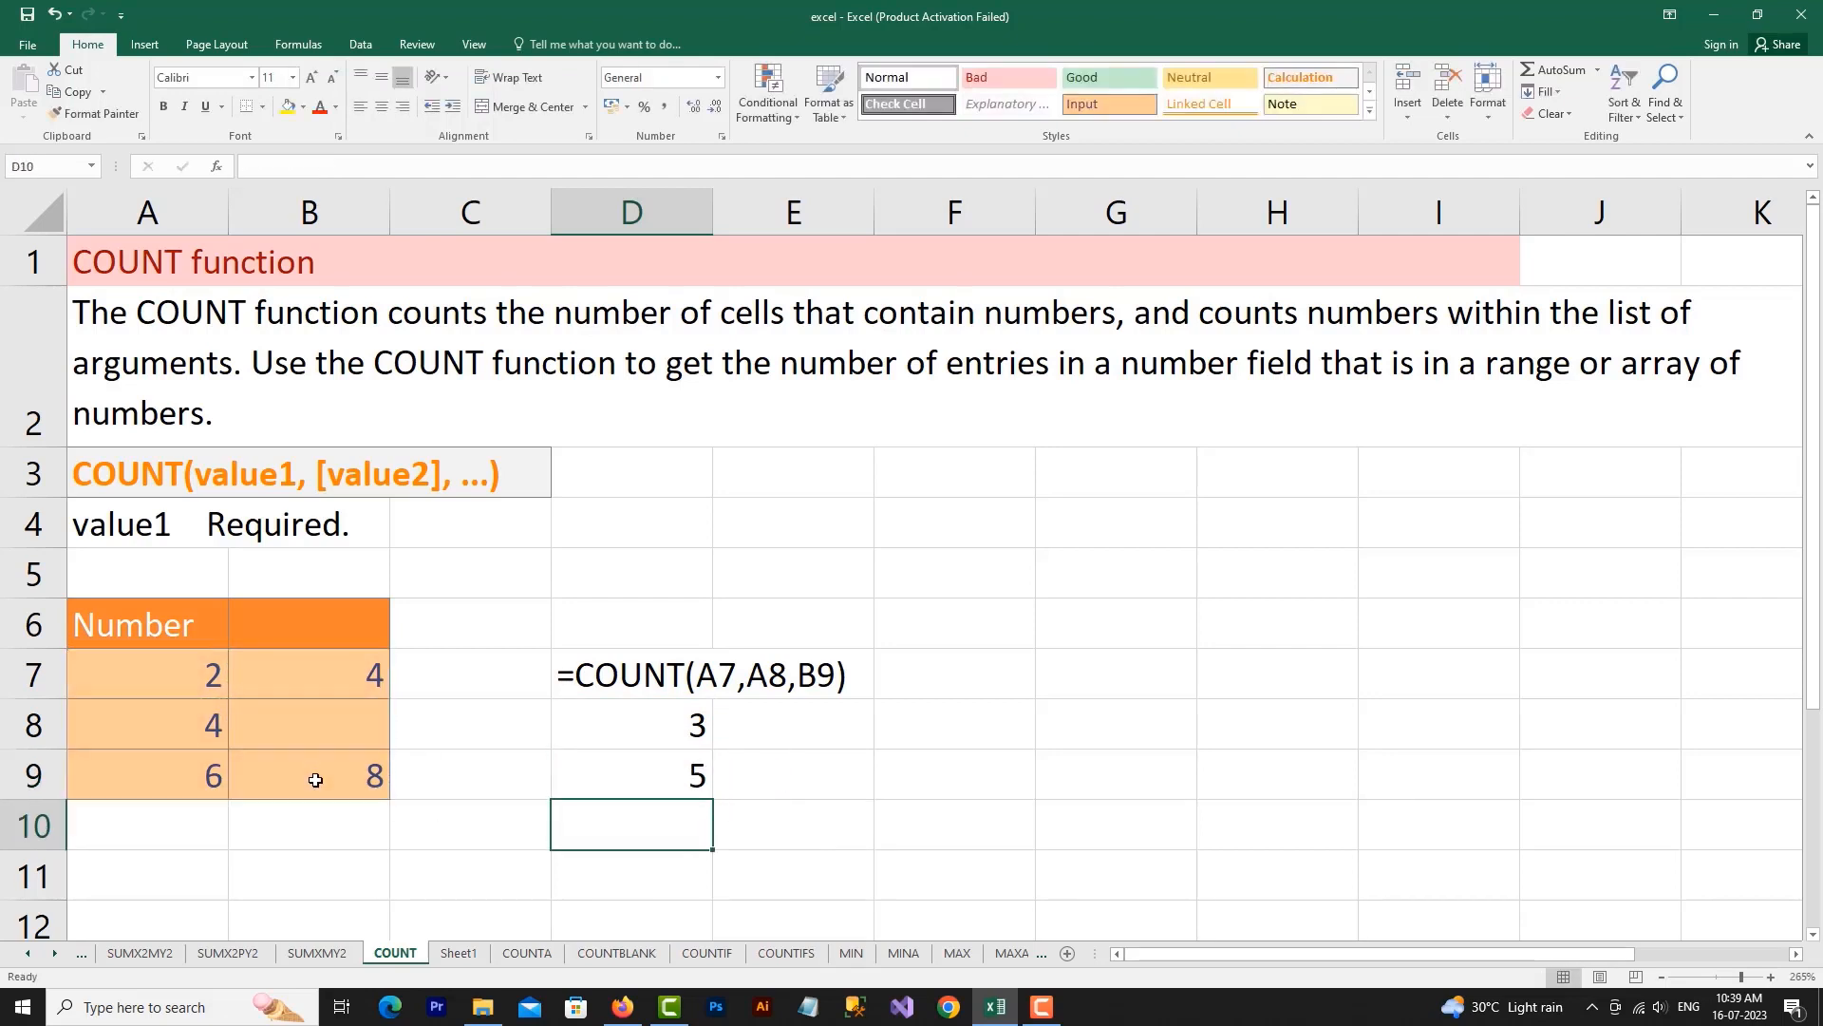
pyautogui.click(686, 791)
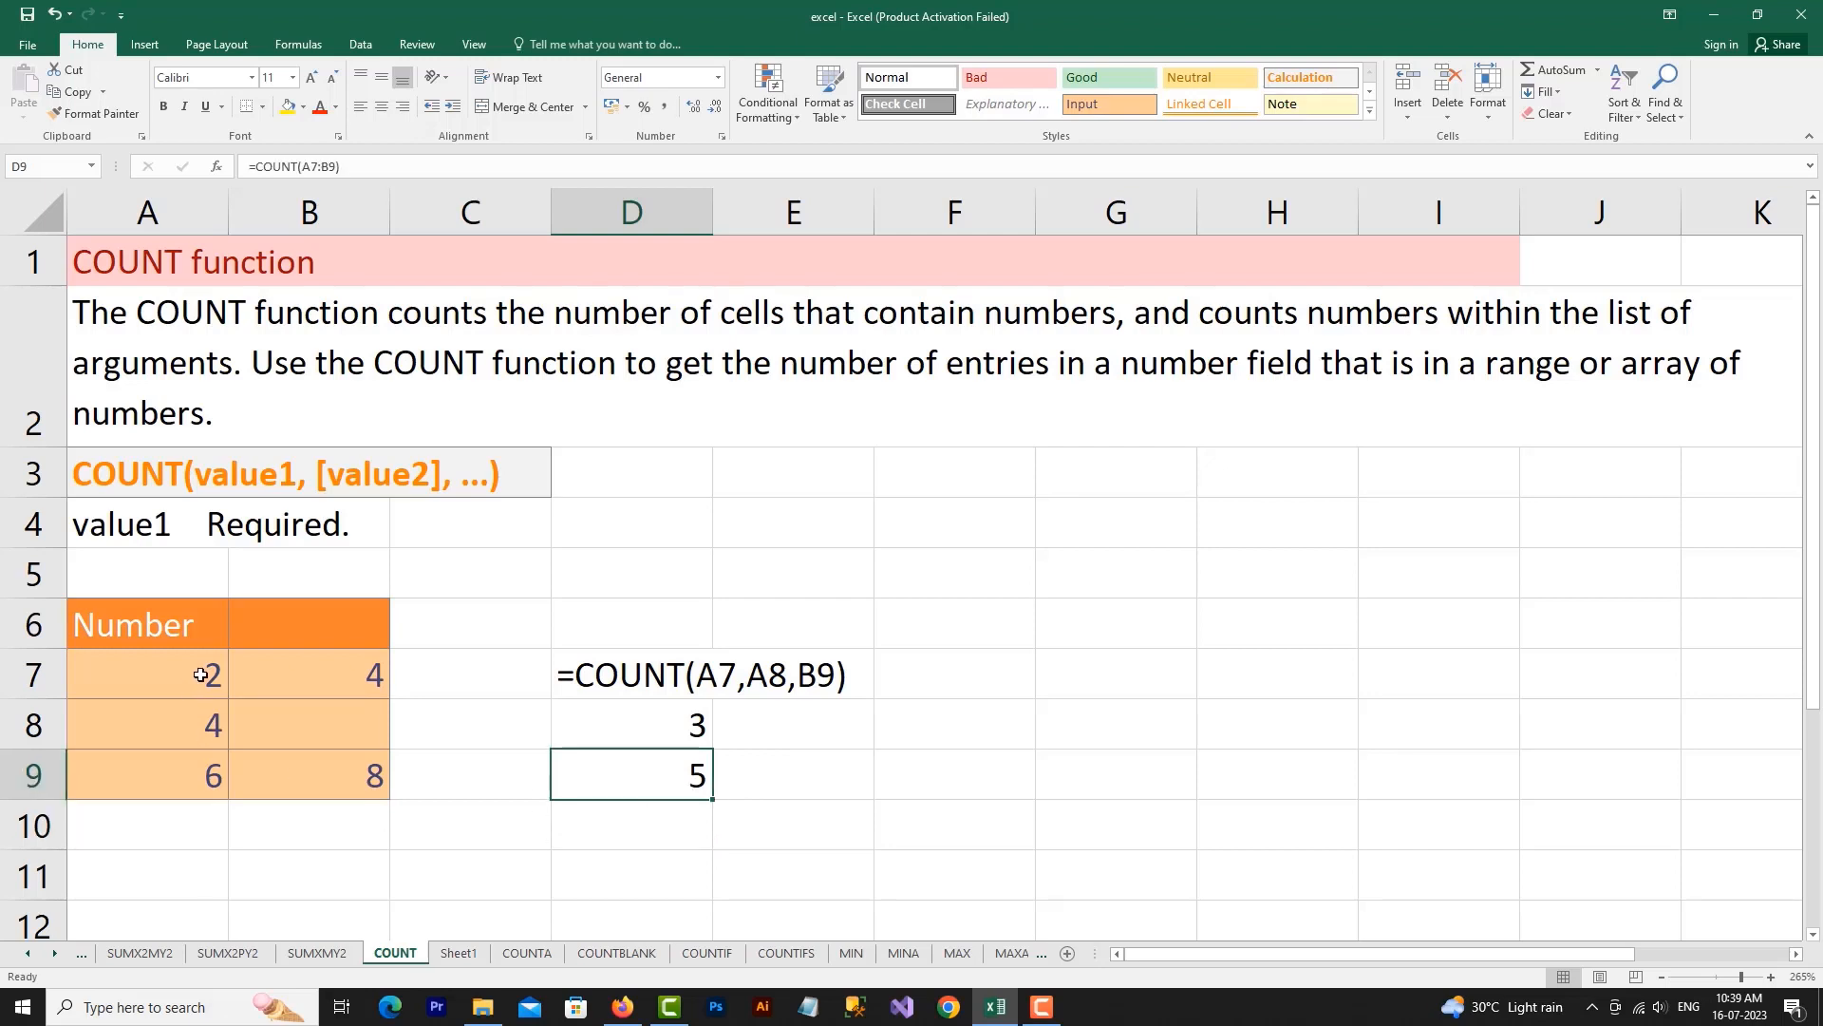
# Check which table cells contain numbers by selecting A7:A9, B7 and B9
pyautogui.moveTo(197, 675); pyautogui.dragTo(190, 767)
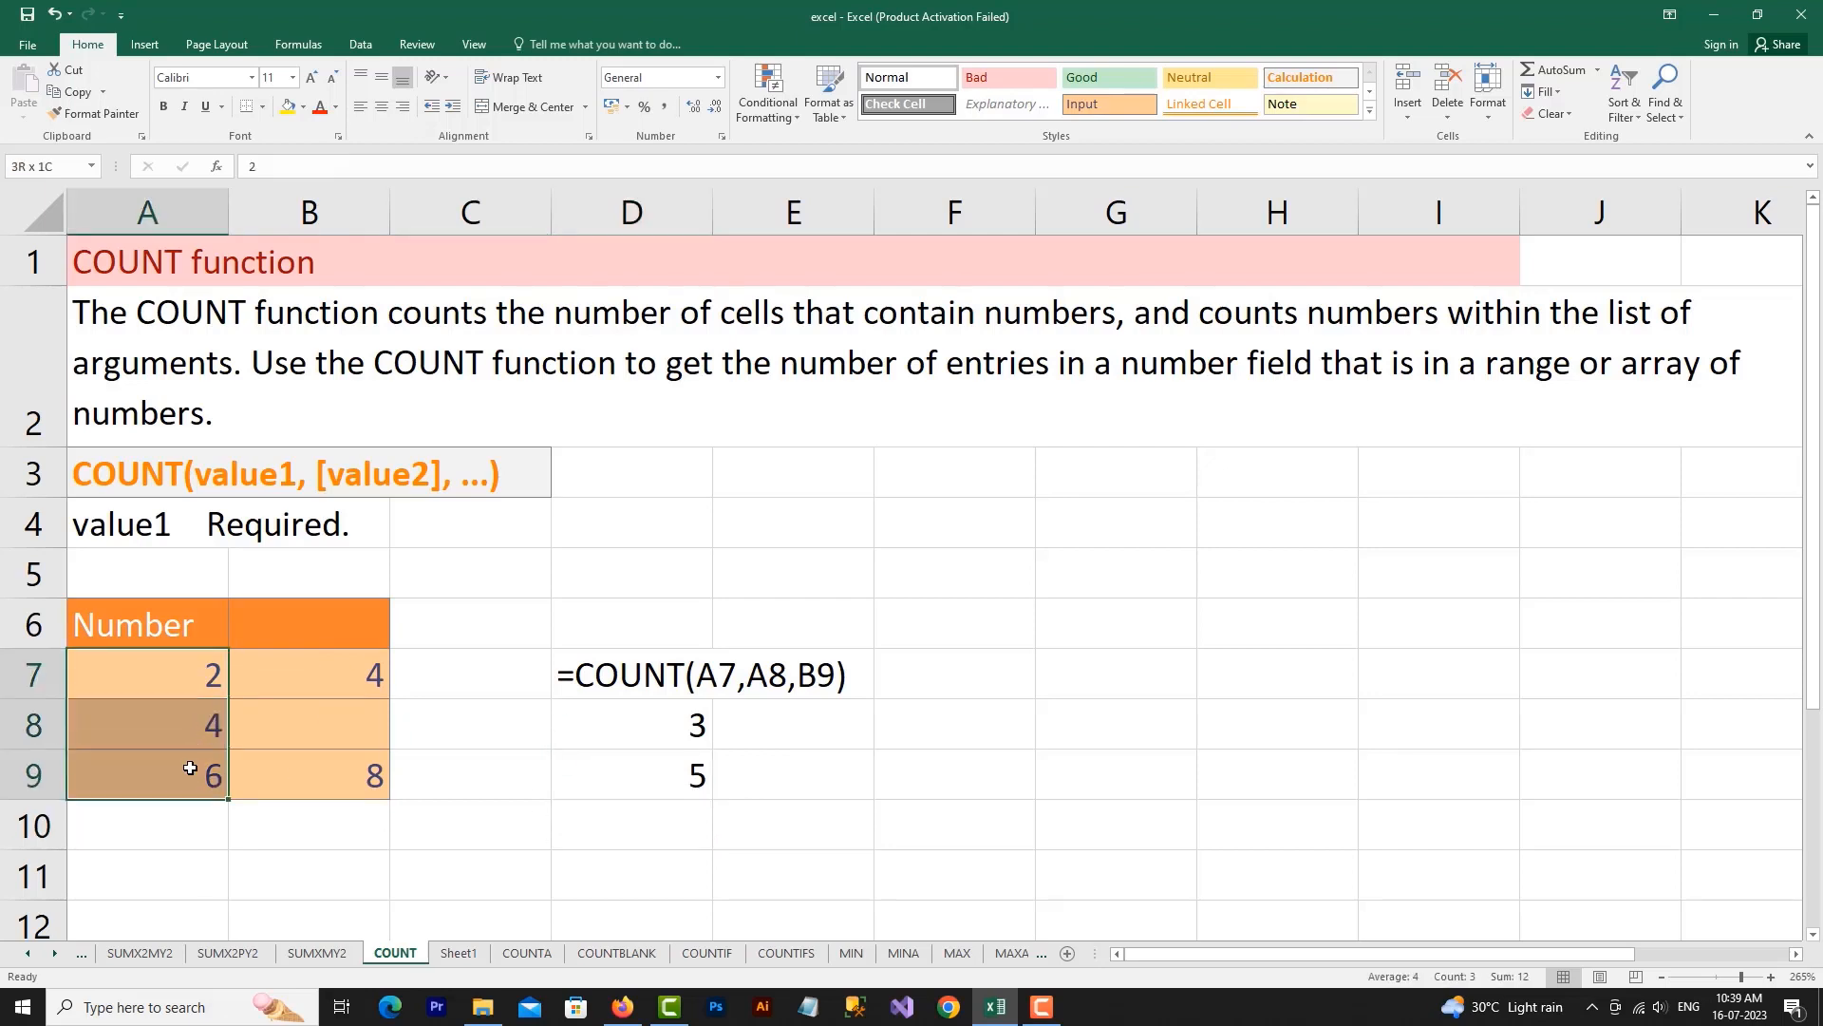
pyautogui.click(372, 670)
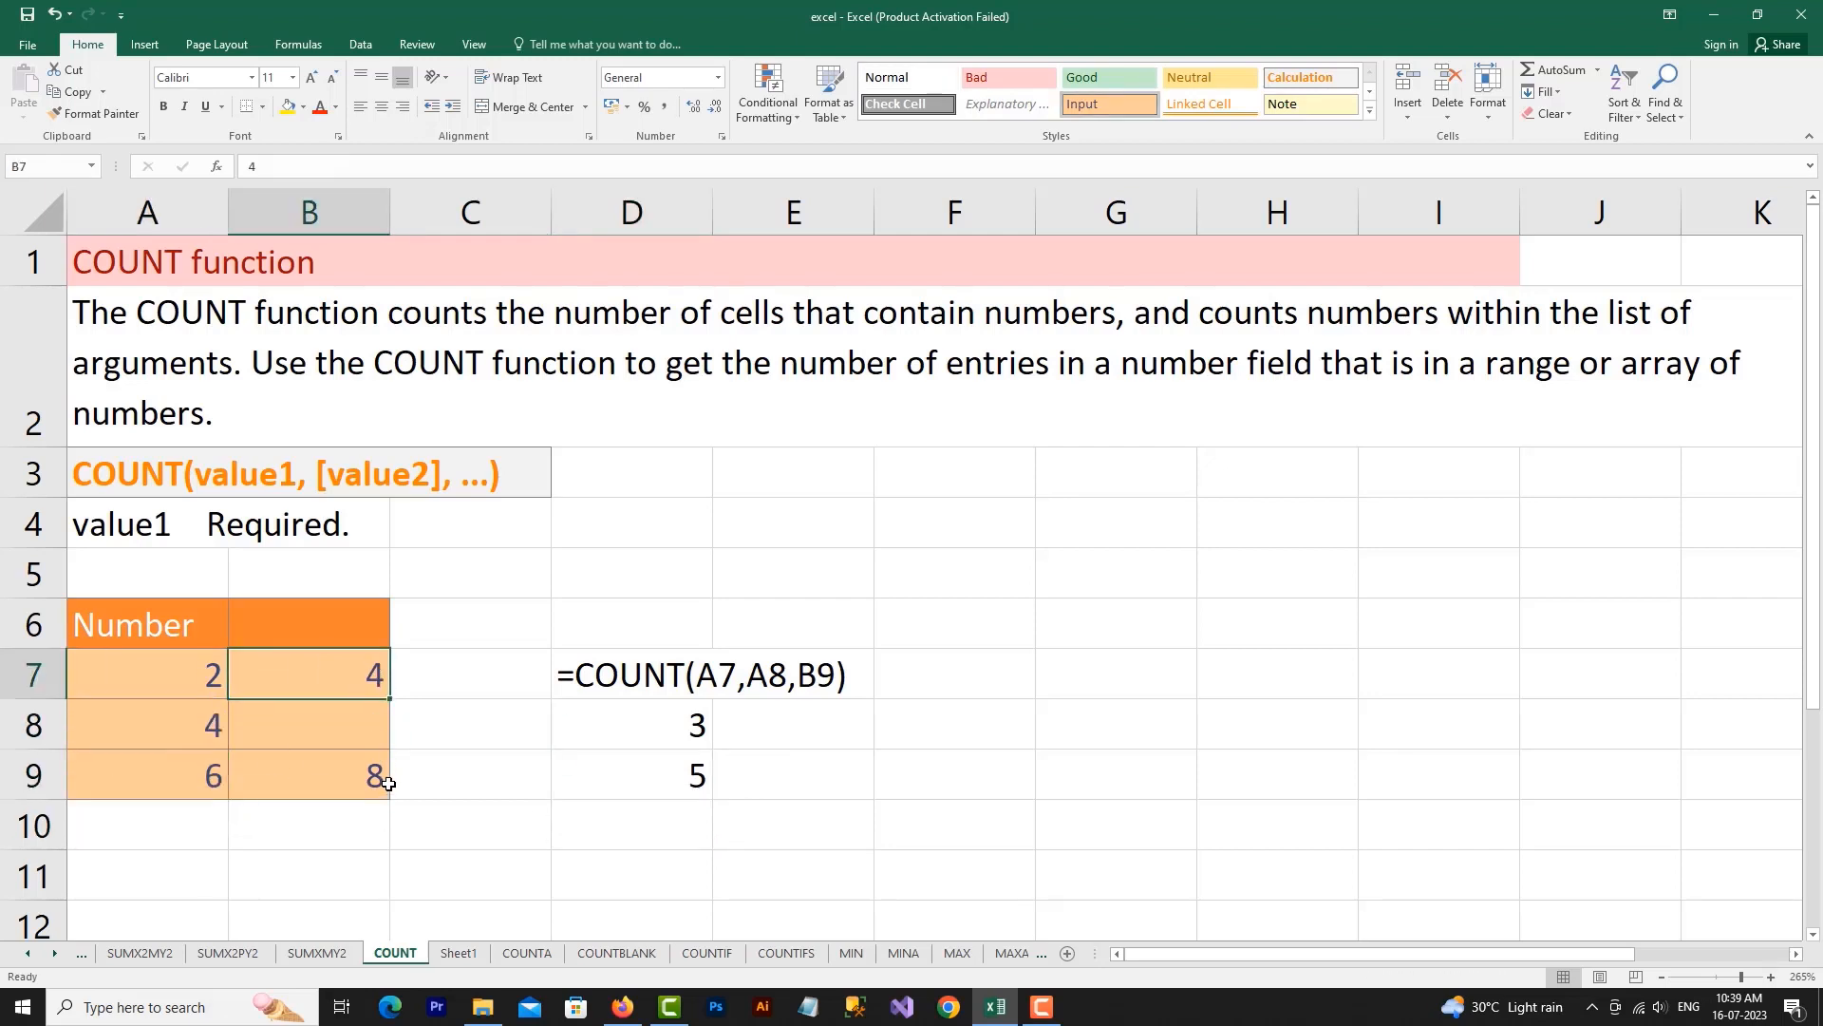
pyautogui.click(384, 780)
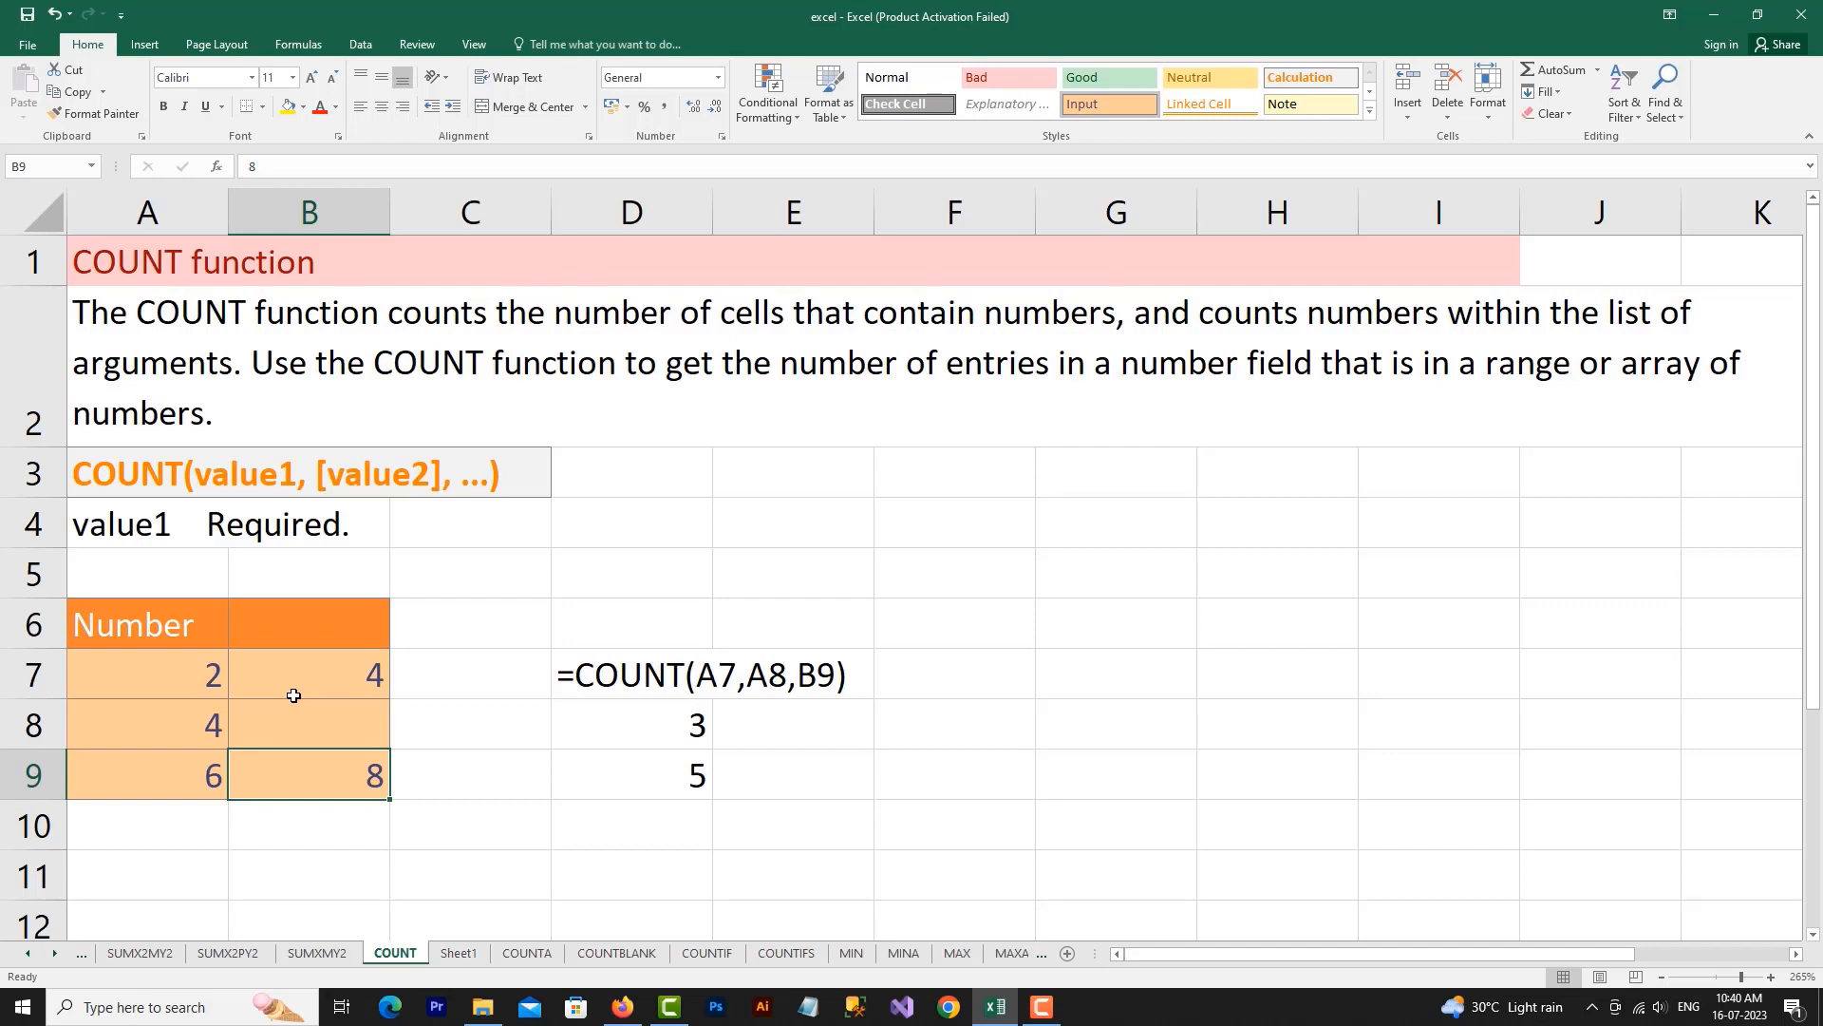
pyautogui.click(465, 803)
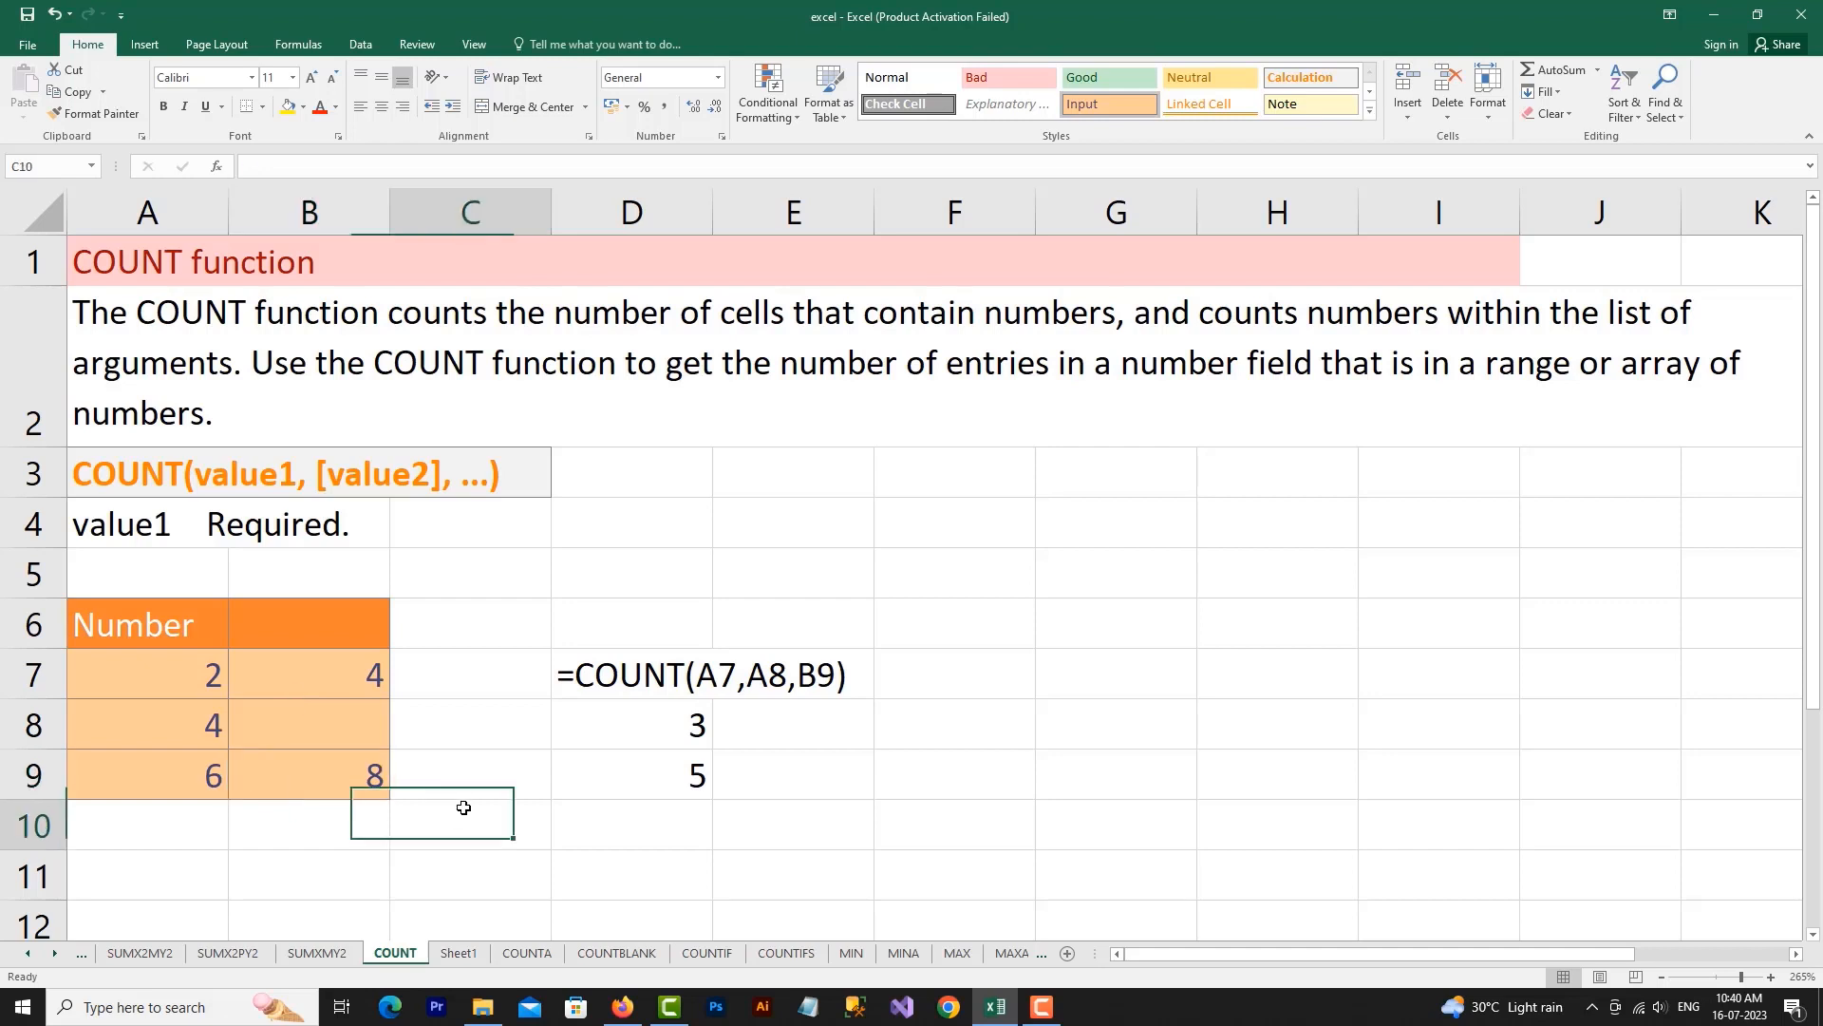
# Show the formulas in D8 and D9 as text by putting an apostrophe in front of each one
pyautogui.click(642, 778)
pyautogui.doubleClick(635, 733)
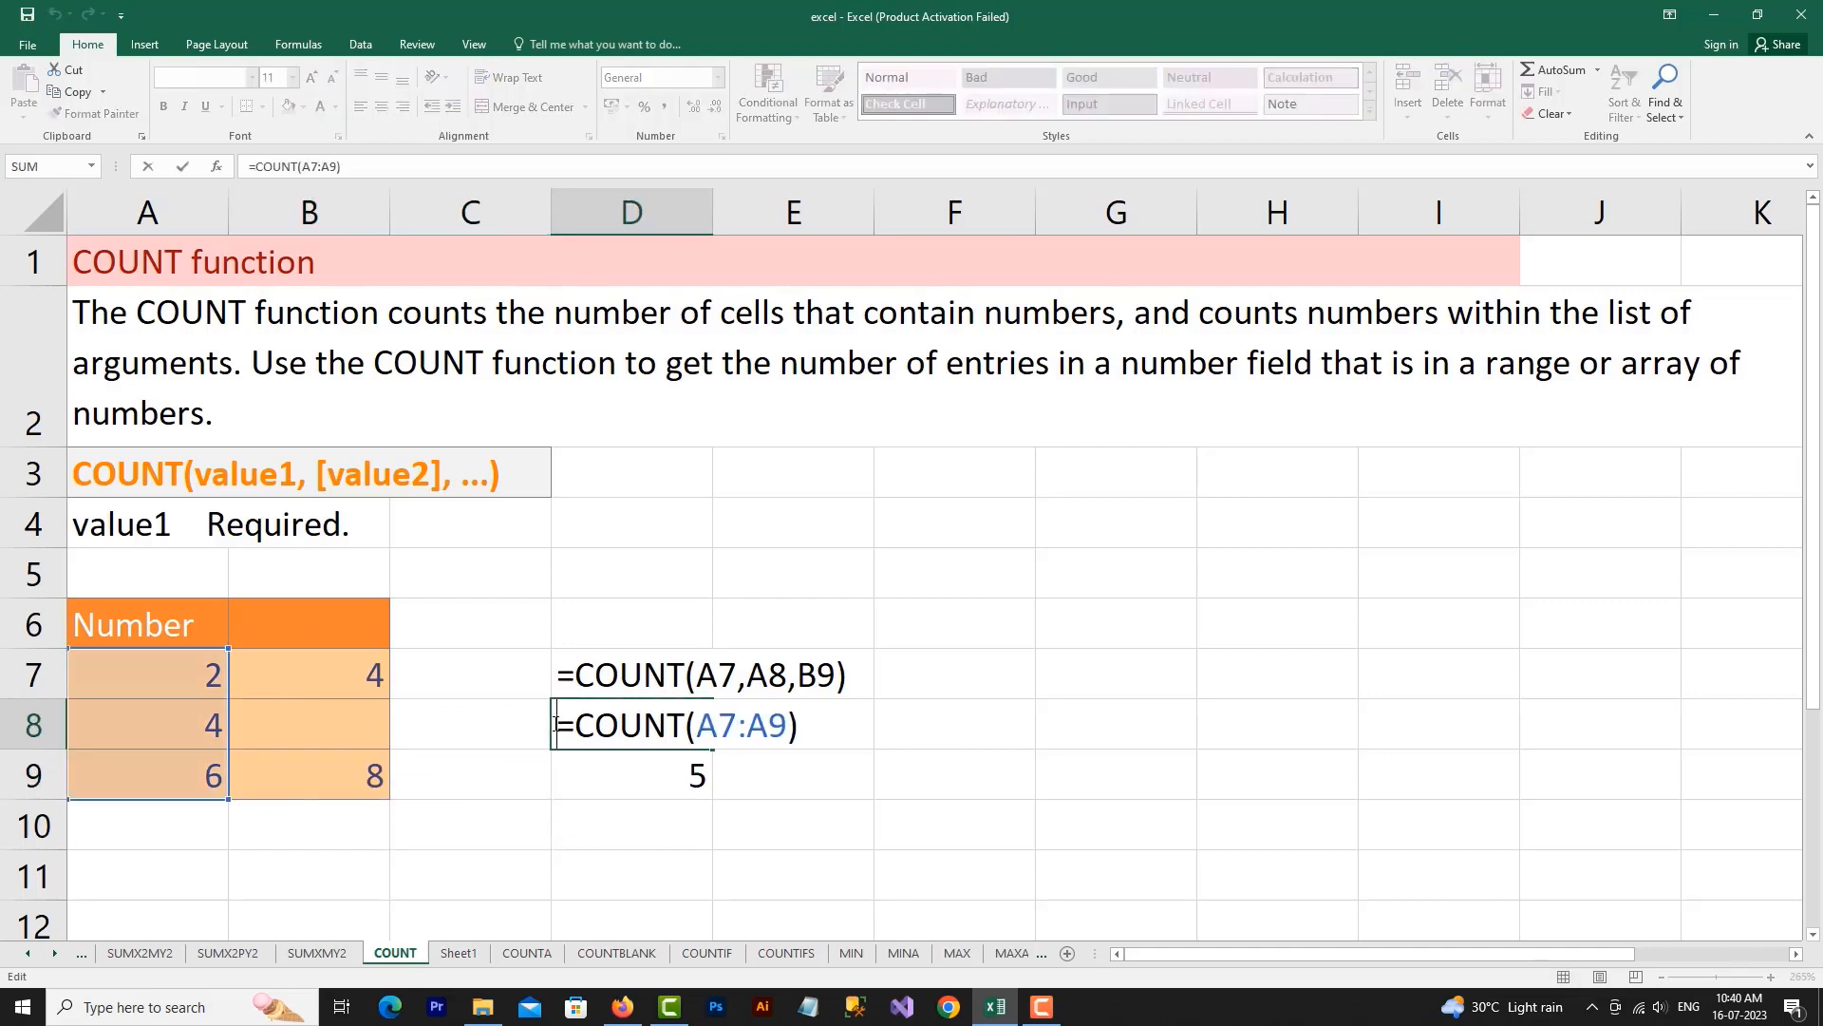
pyautogui.write("'")
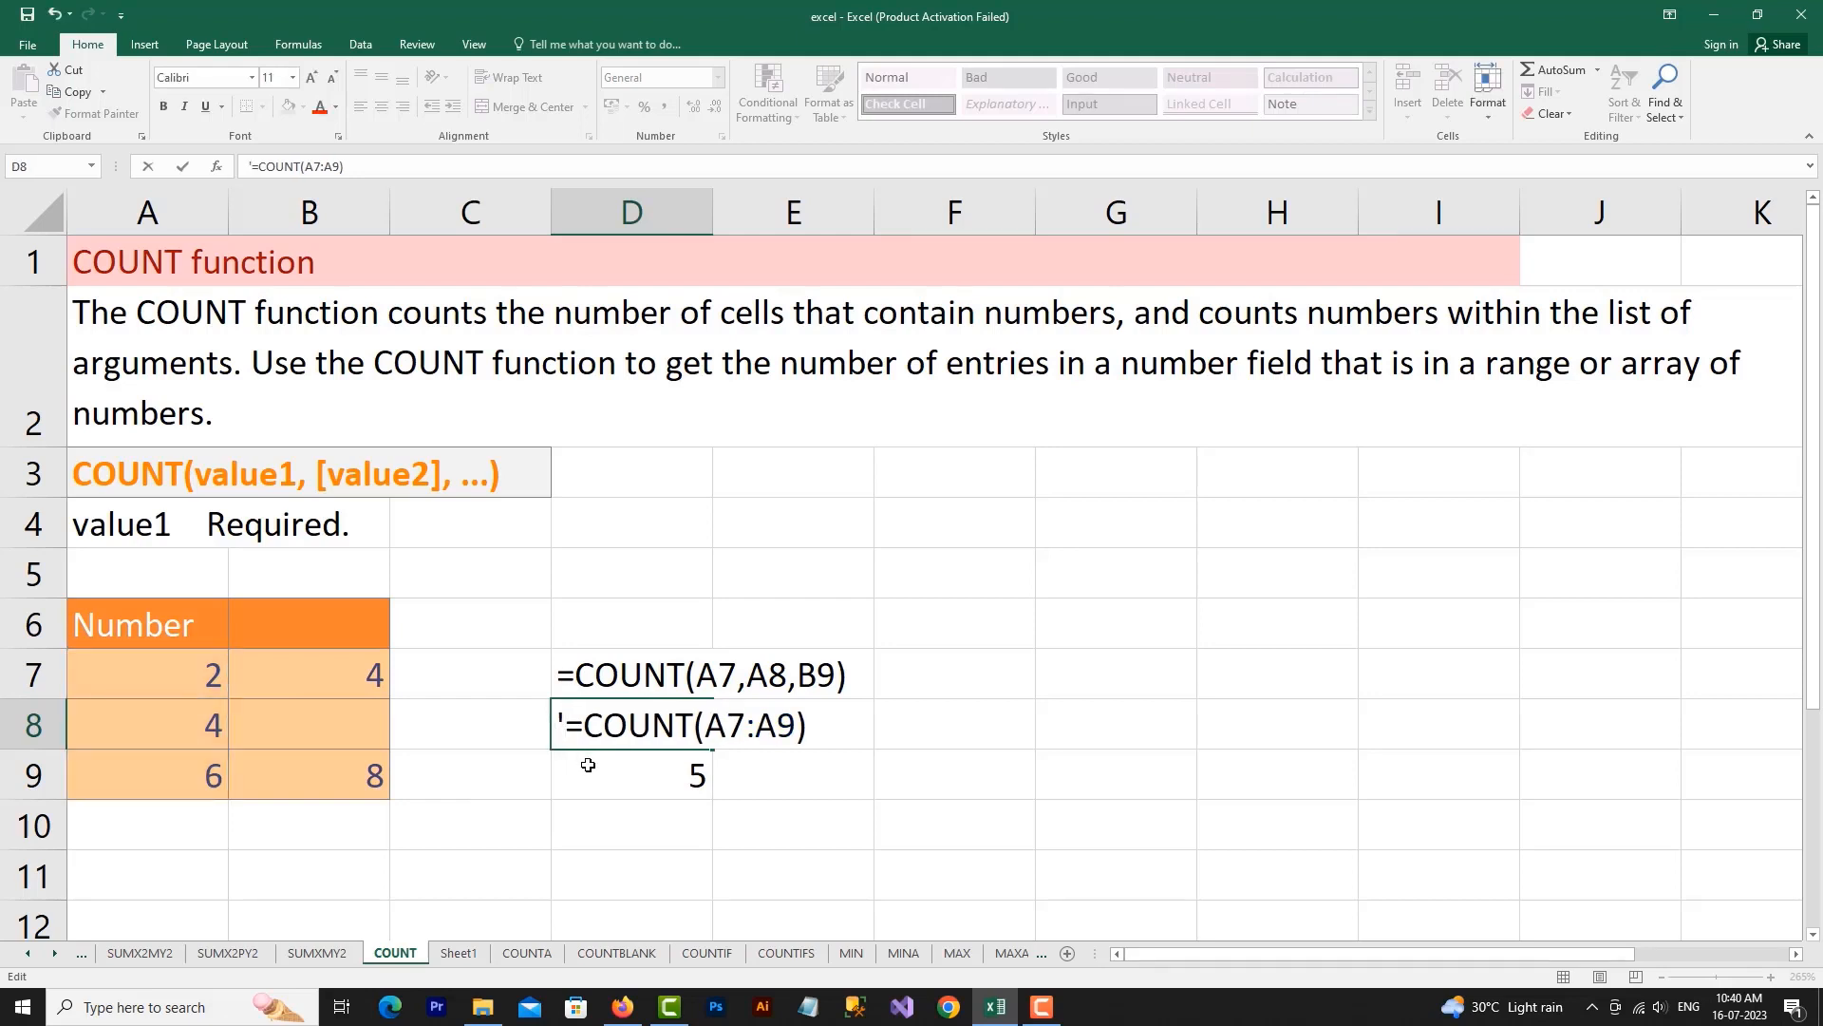
pyautogui.click(573, 763)
pyautogui.doubleClick(571, 765)
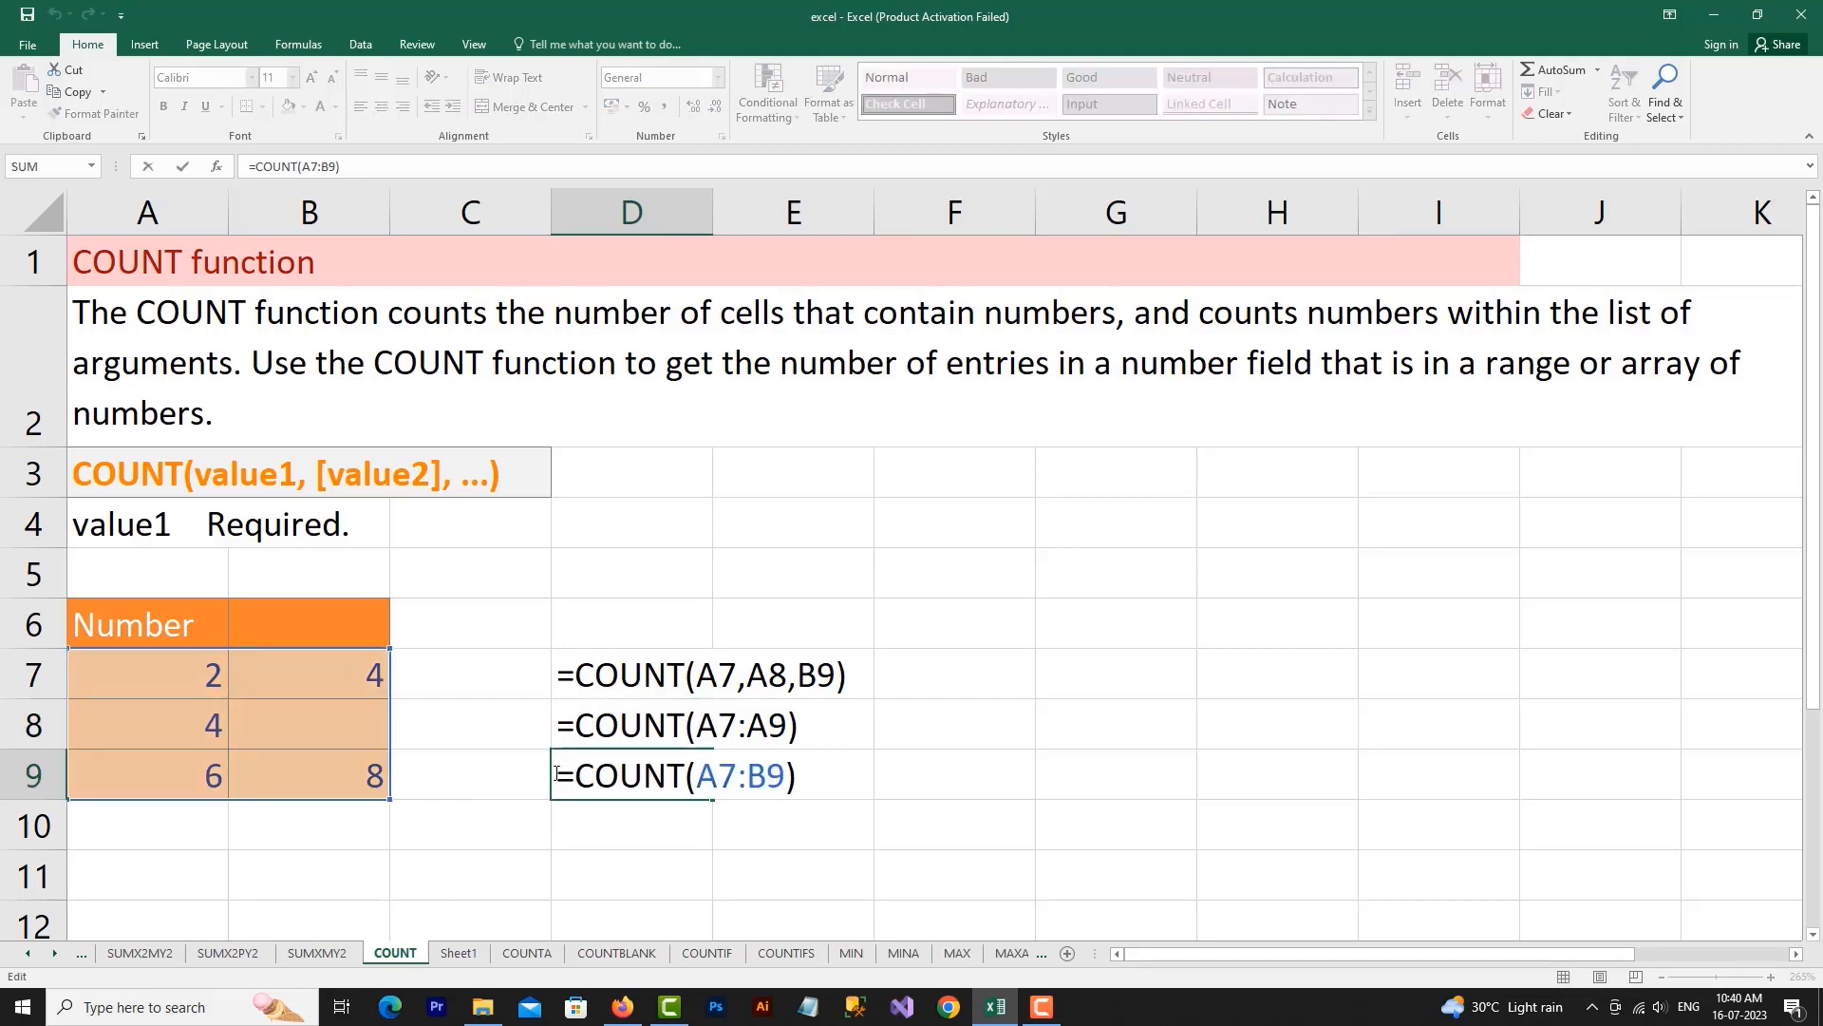
pyautogui.write("'")
pyautogui.click(573, 811)
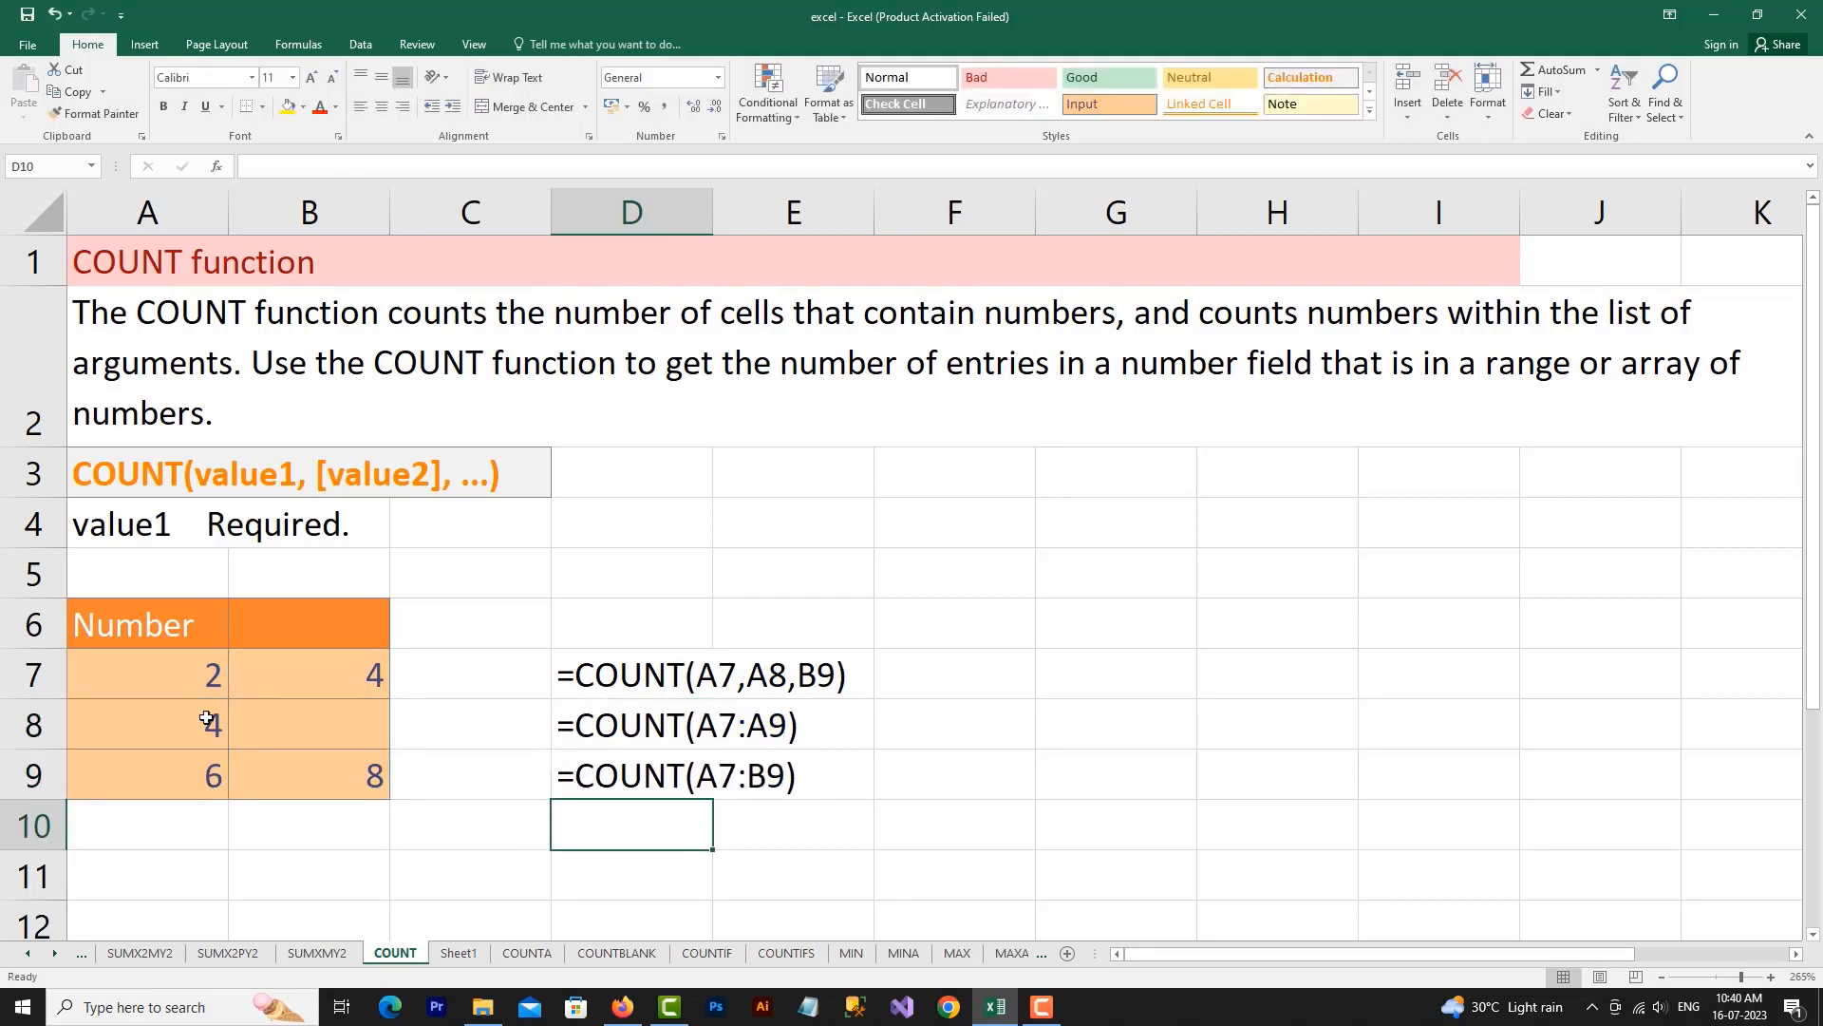
# On Sheet1, apply the Input cell style to A1 and enter the heading Result in it
pyautogui.click(459, 953)
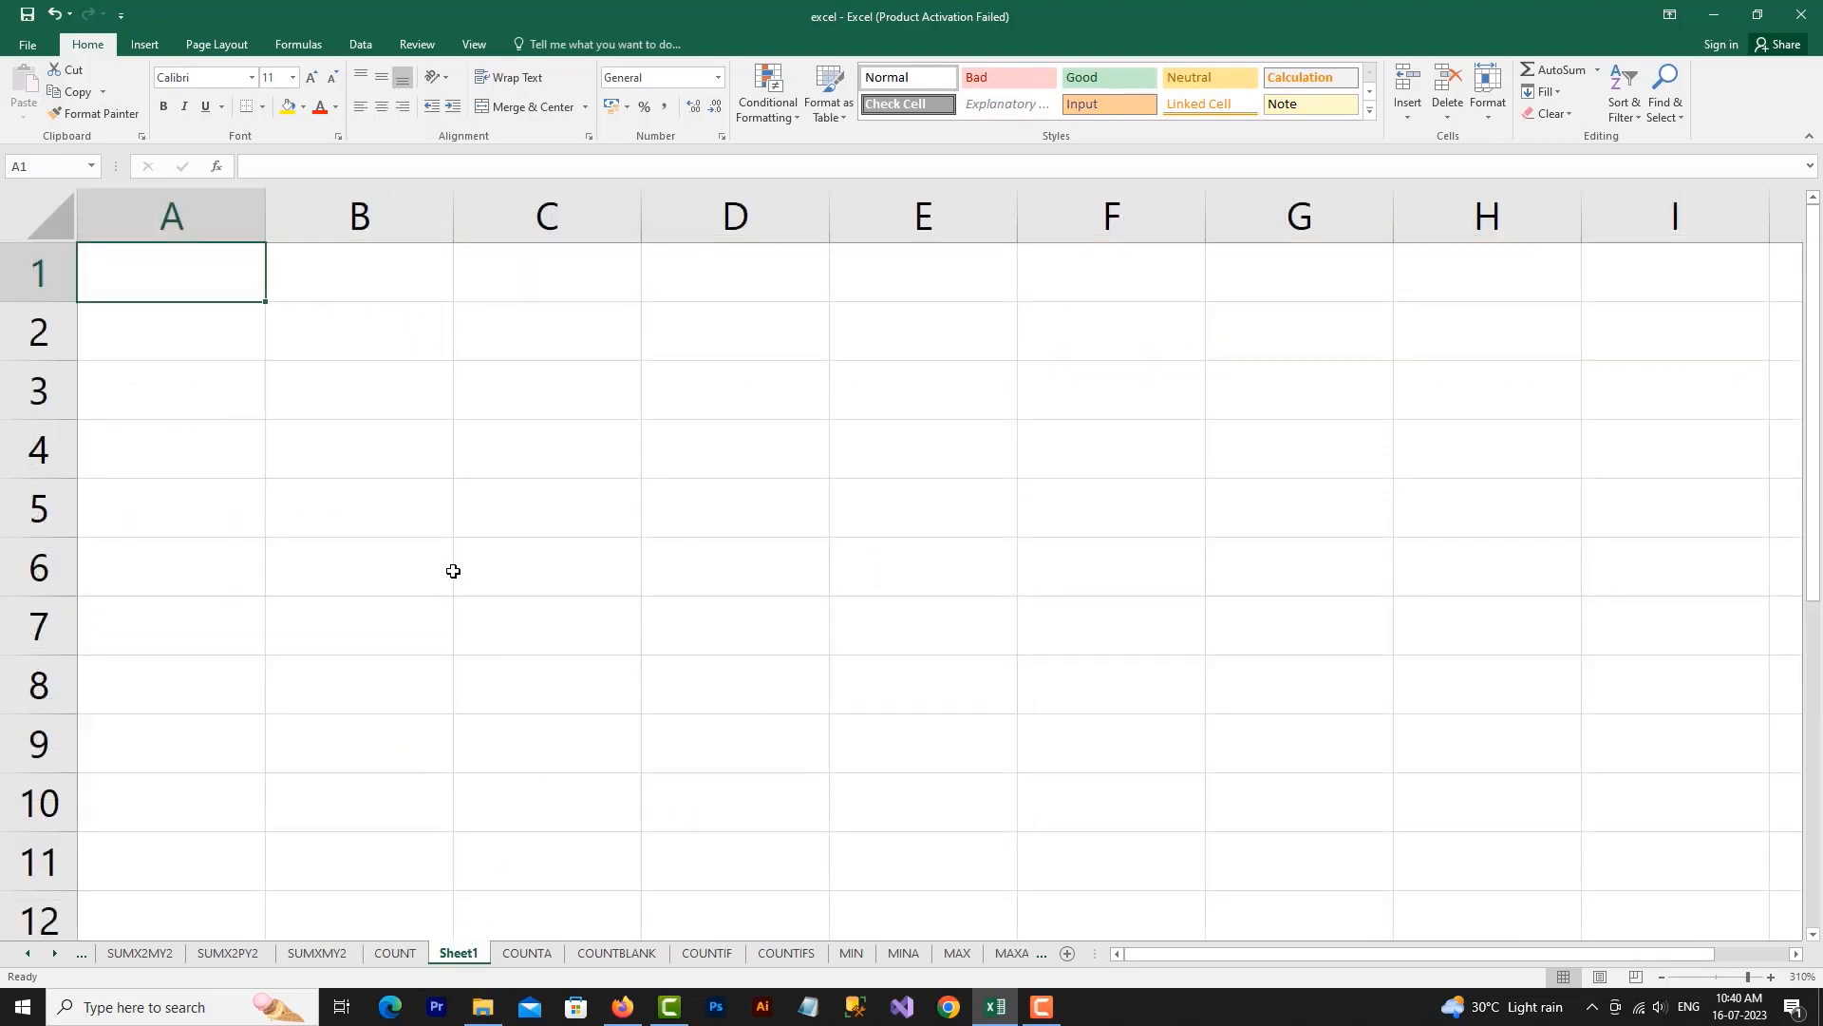
pyautogui.keyDown('ctrl'); pyautogui.scroll(3, 440, 564); pyautogui.keyUp('ctrl')
pyautogui.moveTo(184, 299); pyautogui.dragTo(639, 298)
pyautogui.click(201, 282)
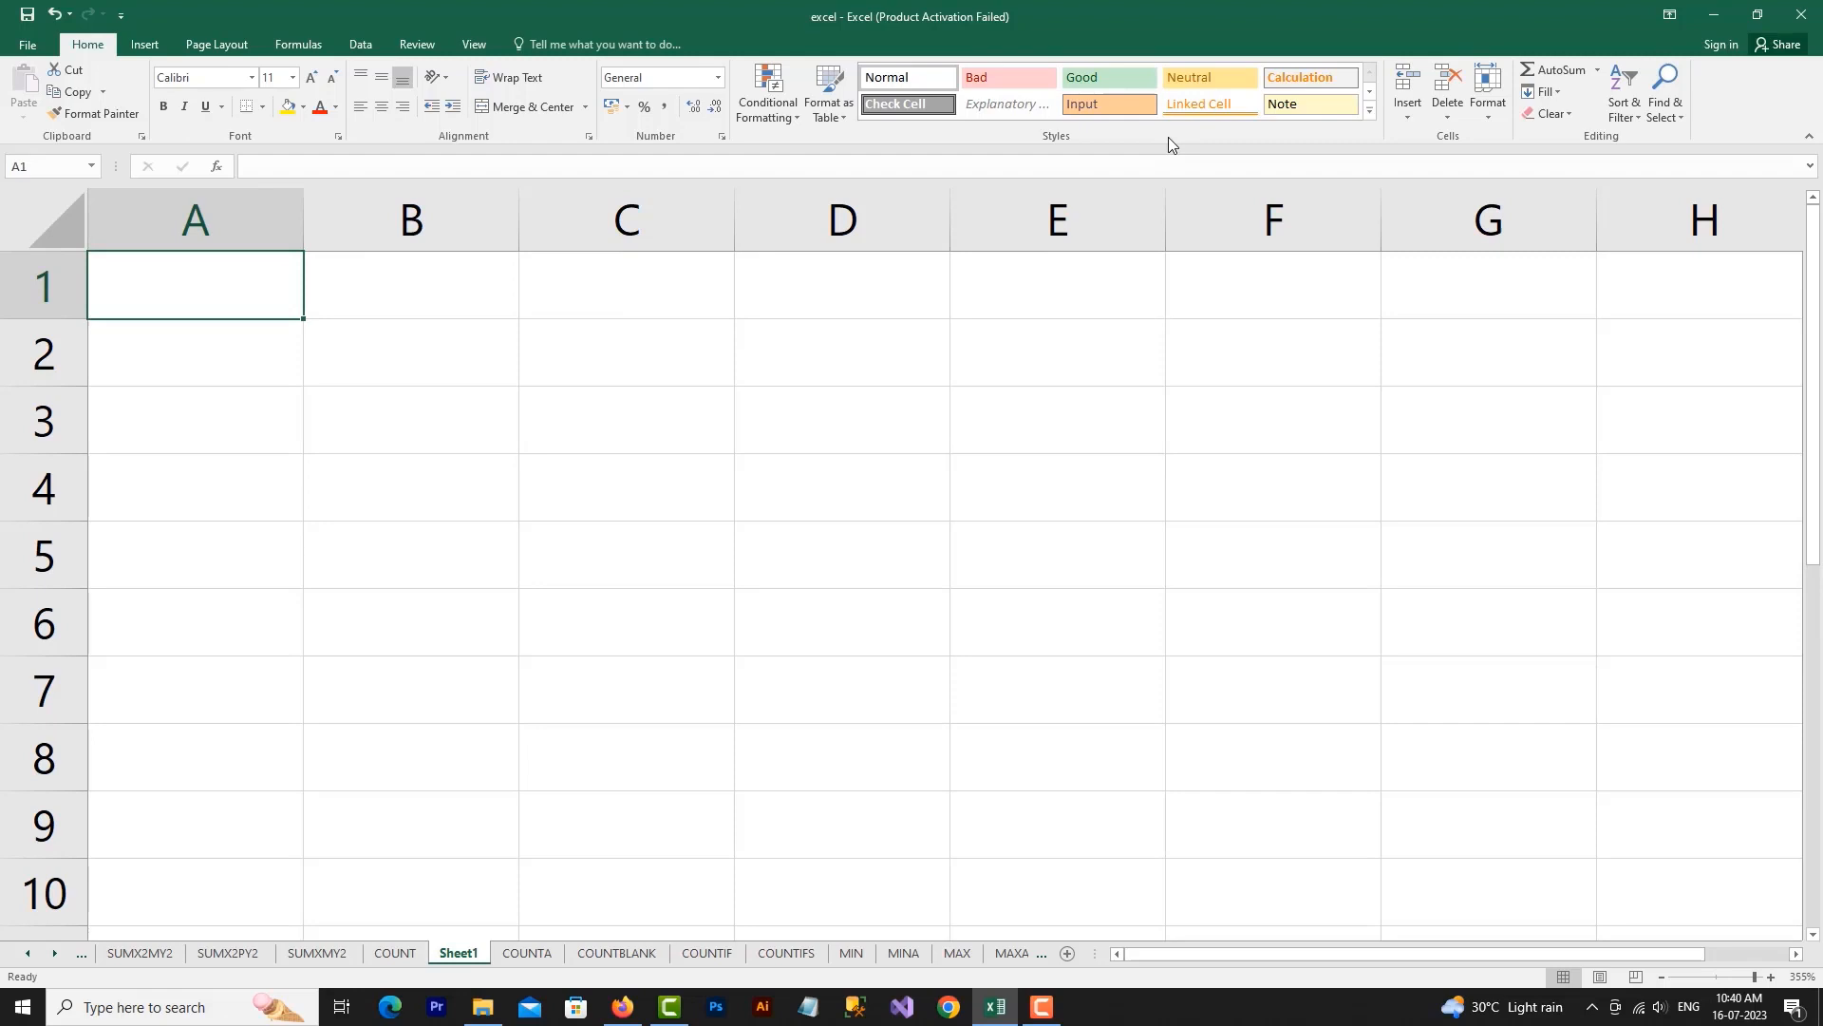
pyautogui.click(1109, 104)
pyautogui.write('Result')
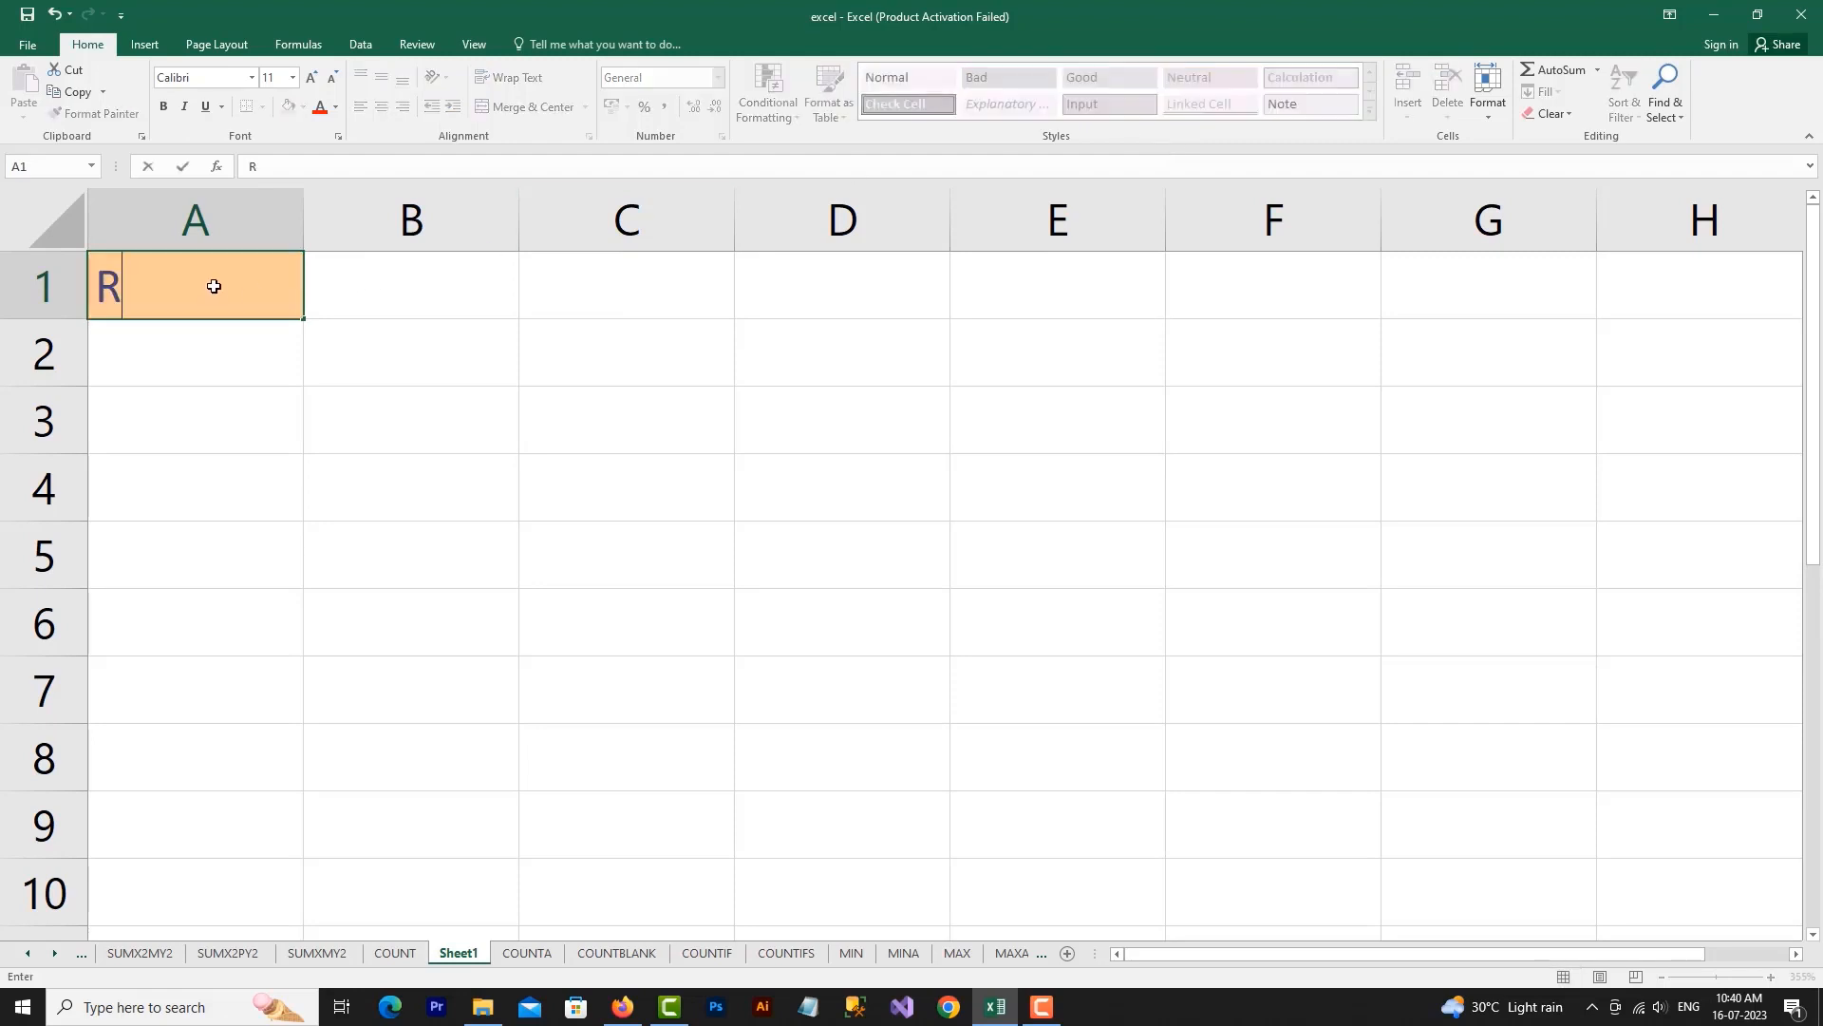
# Apply the Calculation cell style to A2, the cell below the Result heading
pyautogui.click(145, 362)
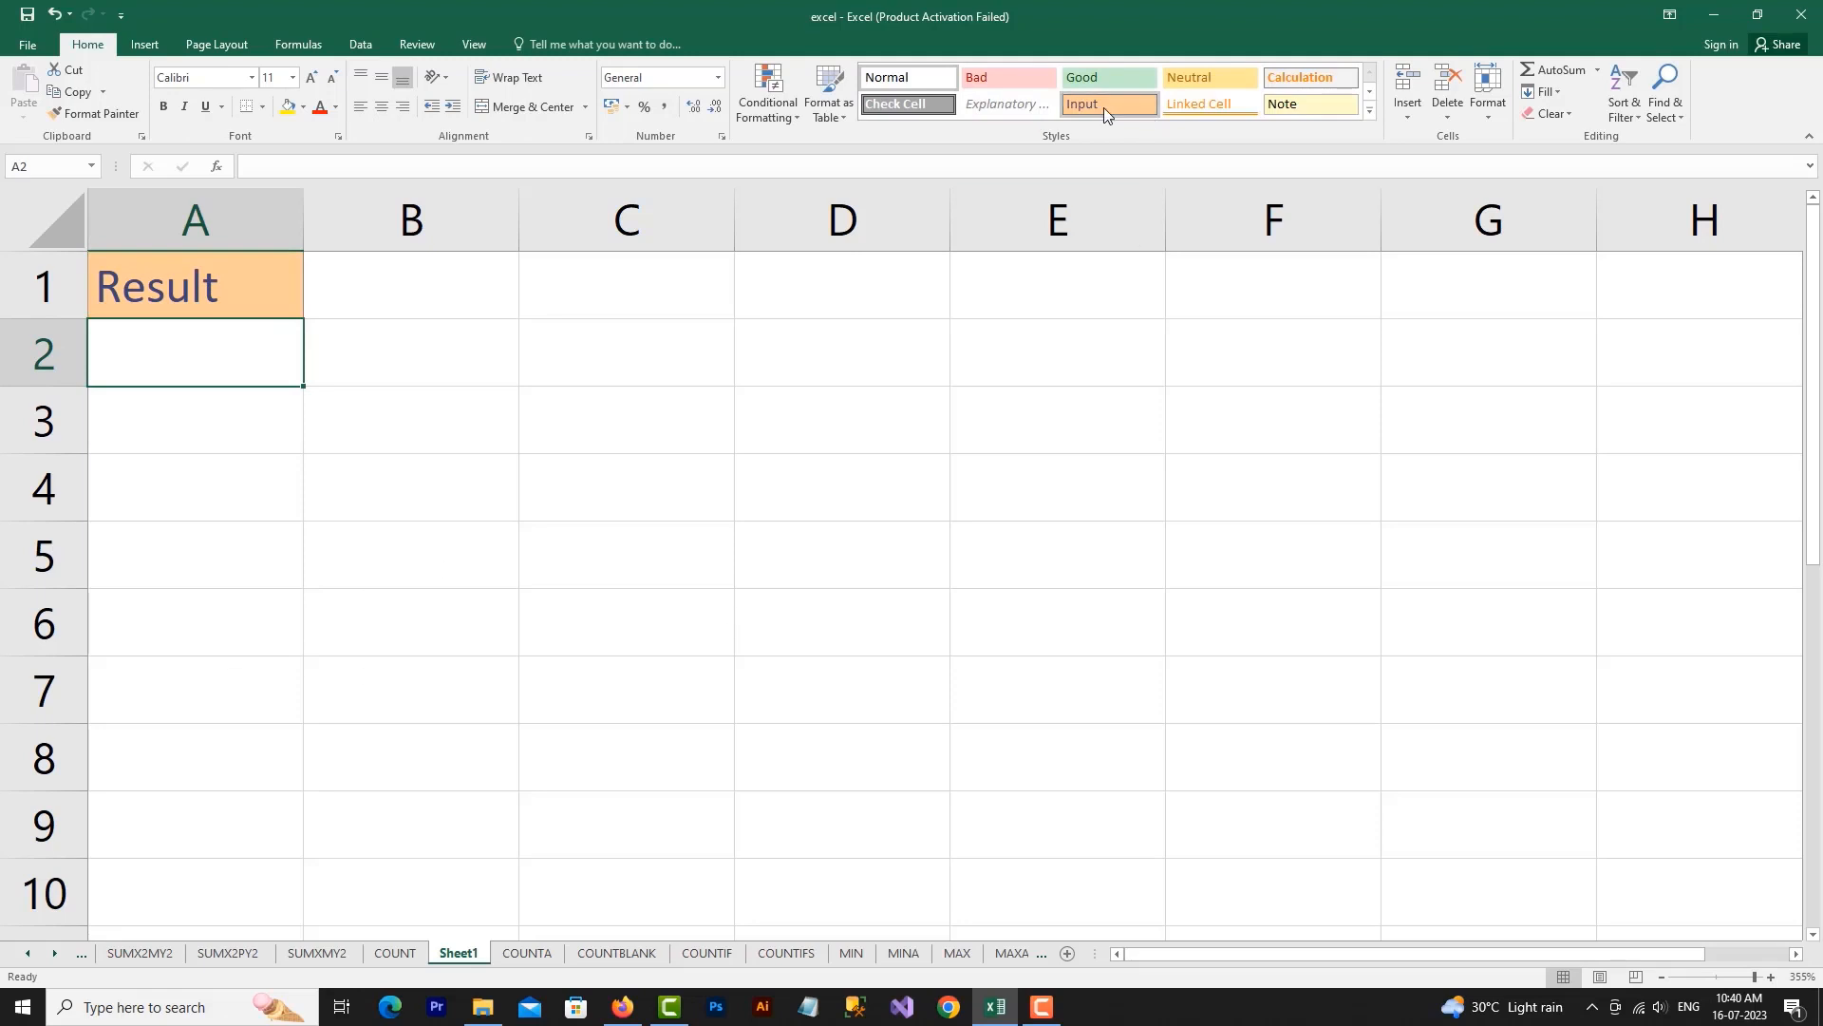
pyautogui.click(1301, 78)
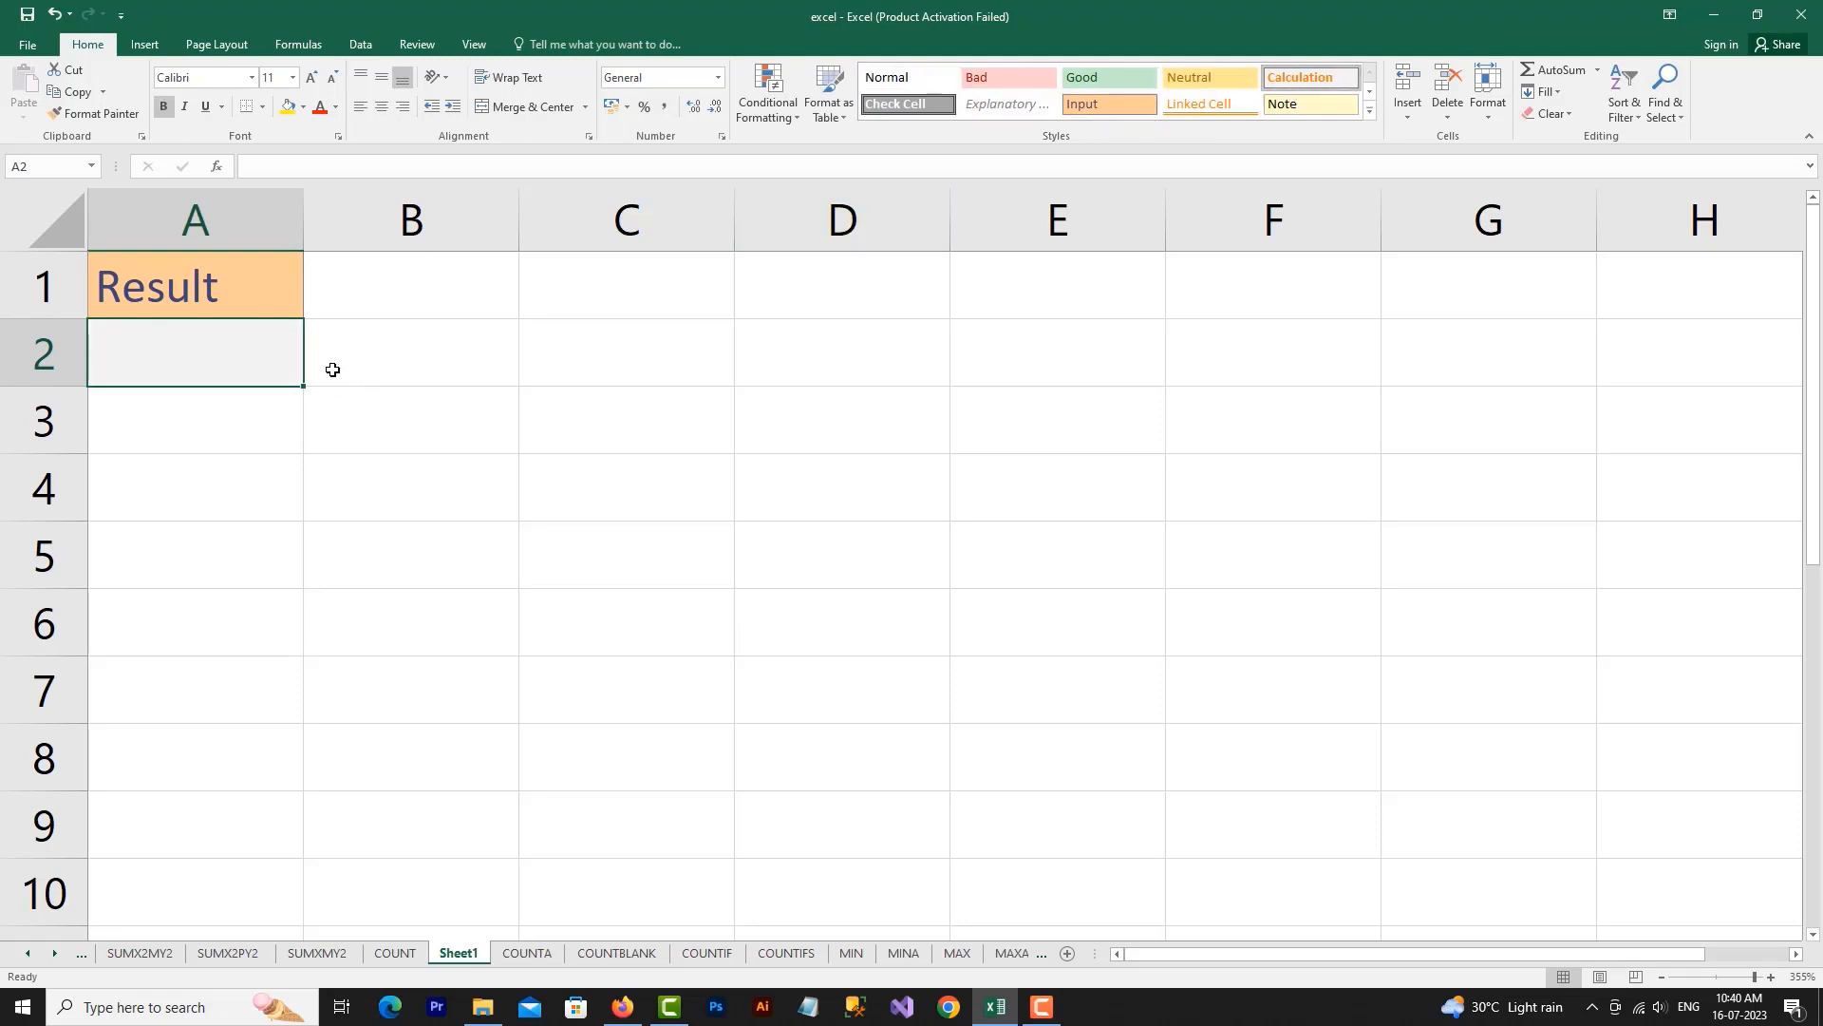
pyautogui.click(745, 374)
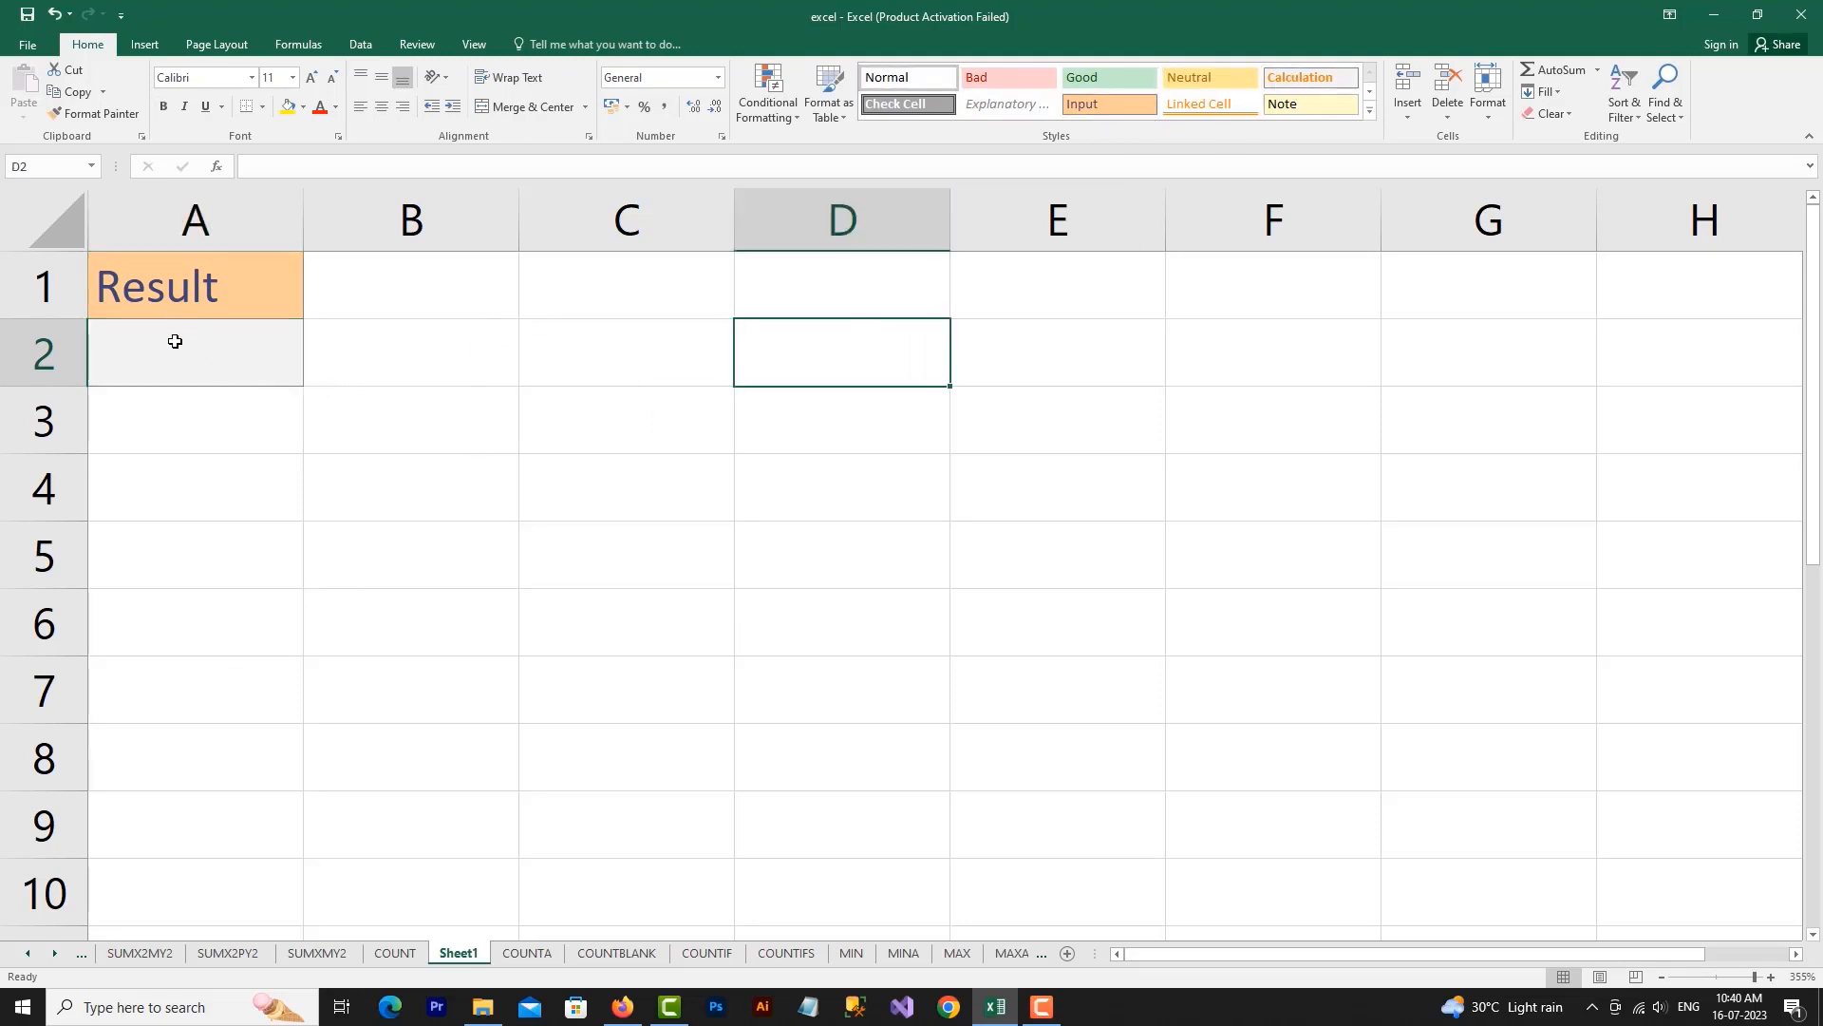
# Begin a COUNT formula in A2 of Sheet1, picking A7:B9 on the COUNT sheet as its range, and return to Sheet1
pyautogui.click(161, 365)
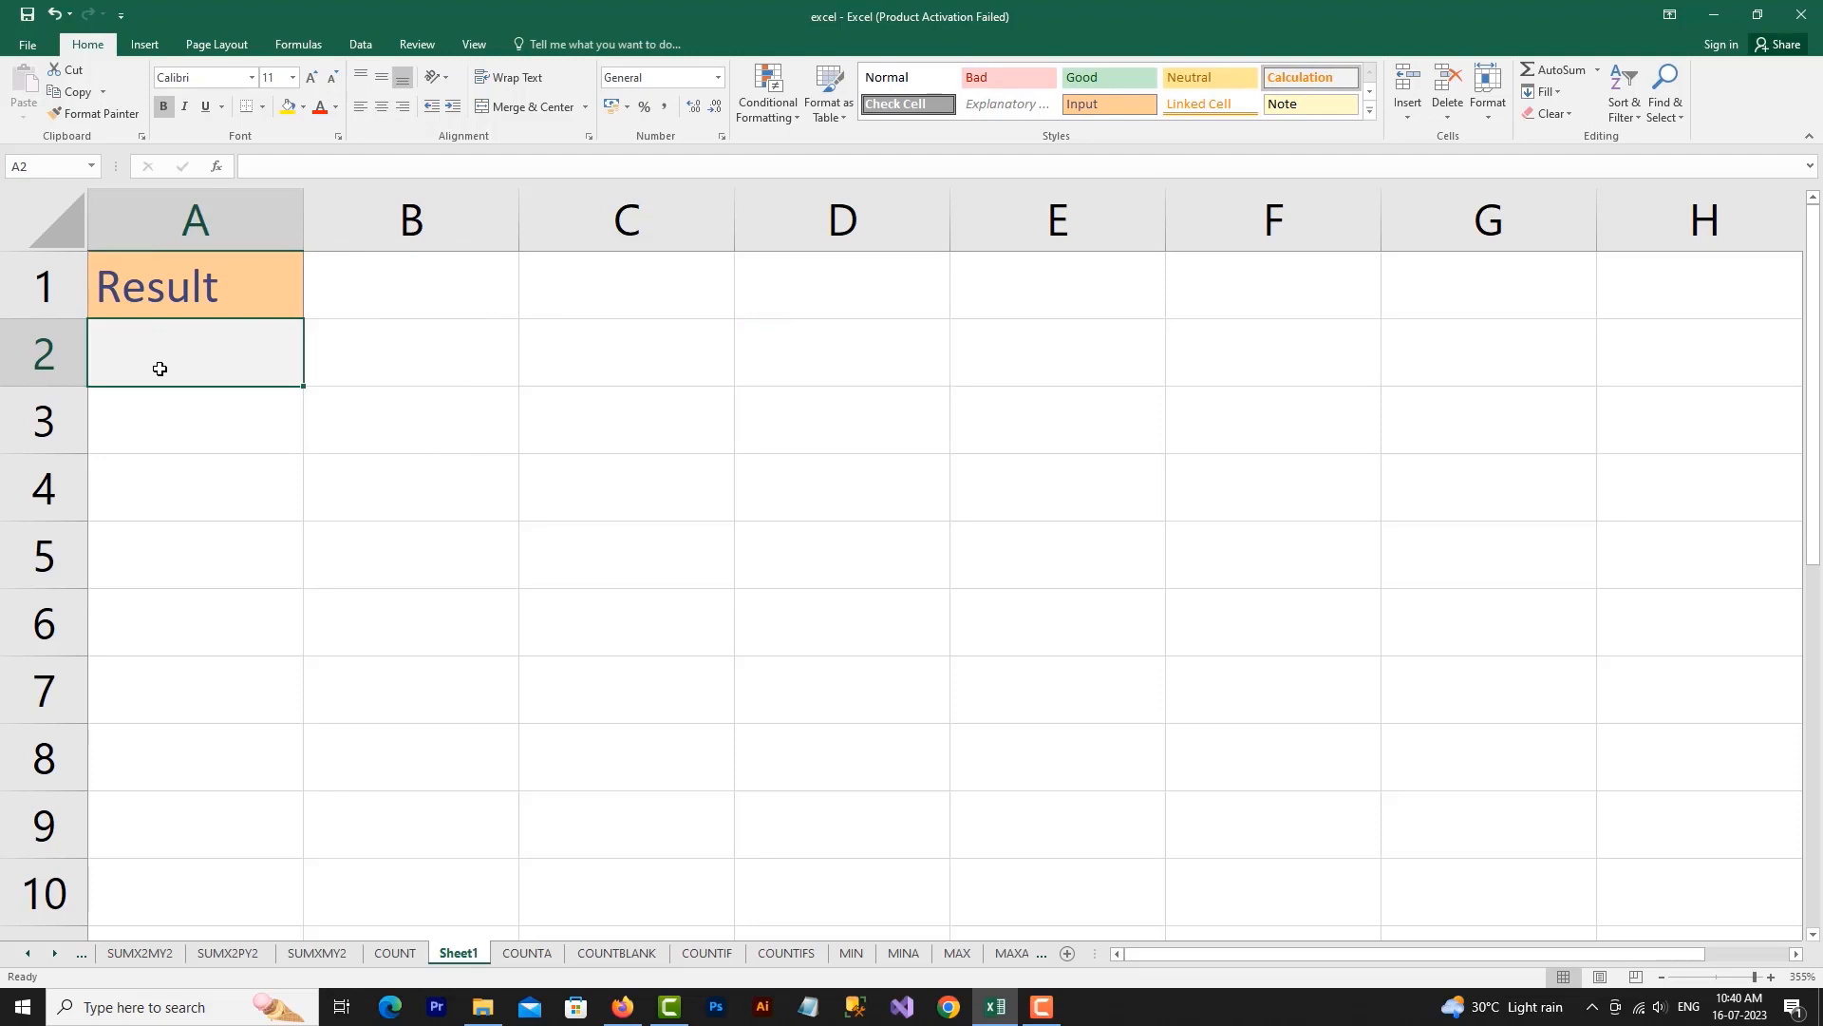
pyautogui.write('=')
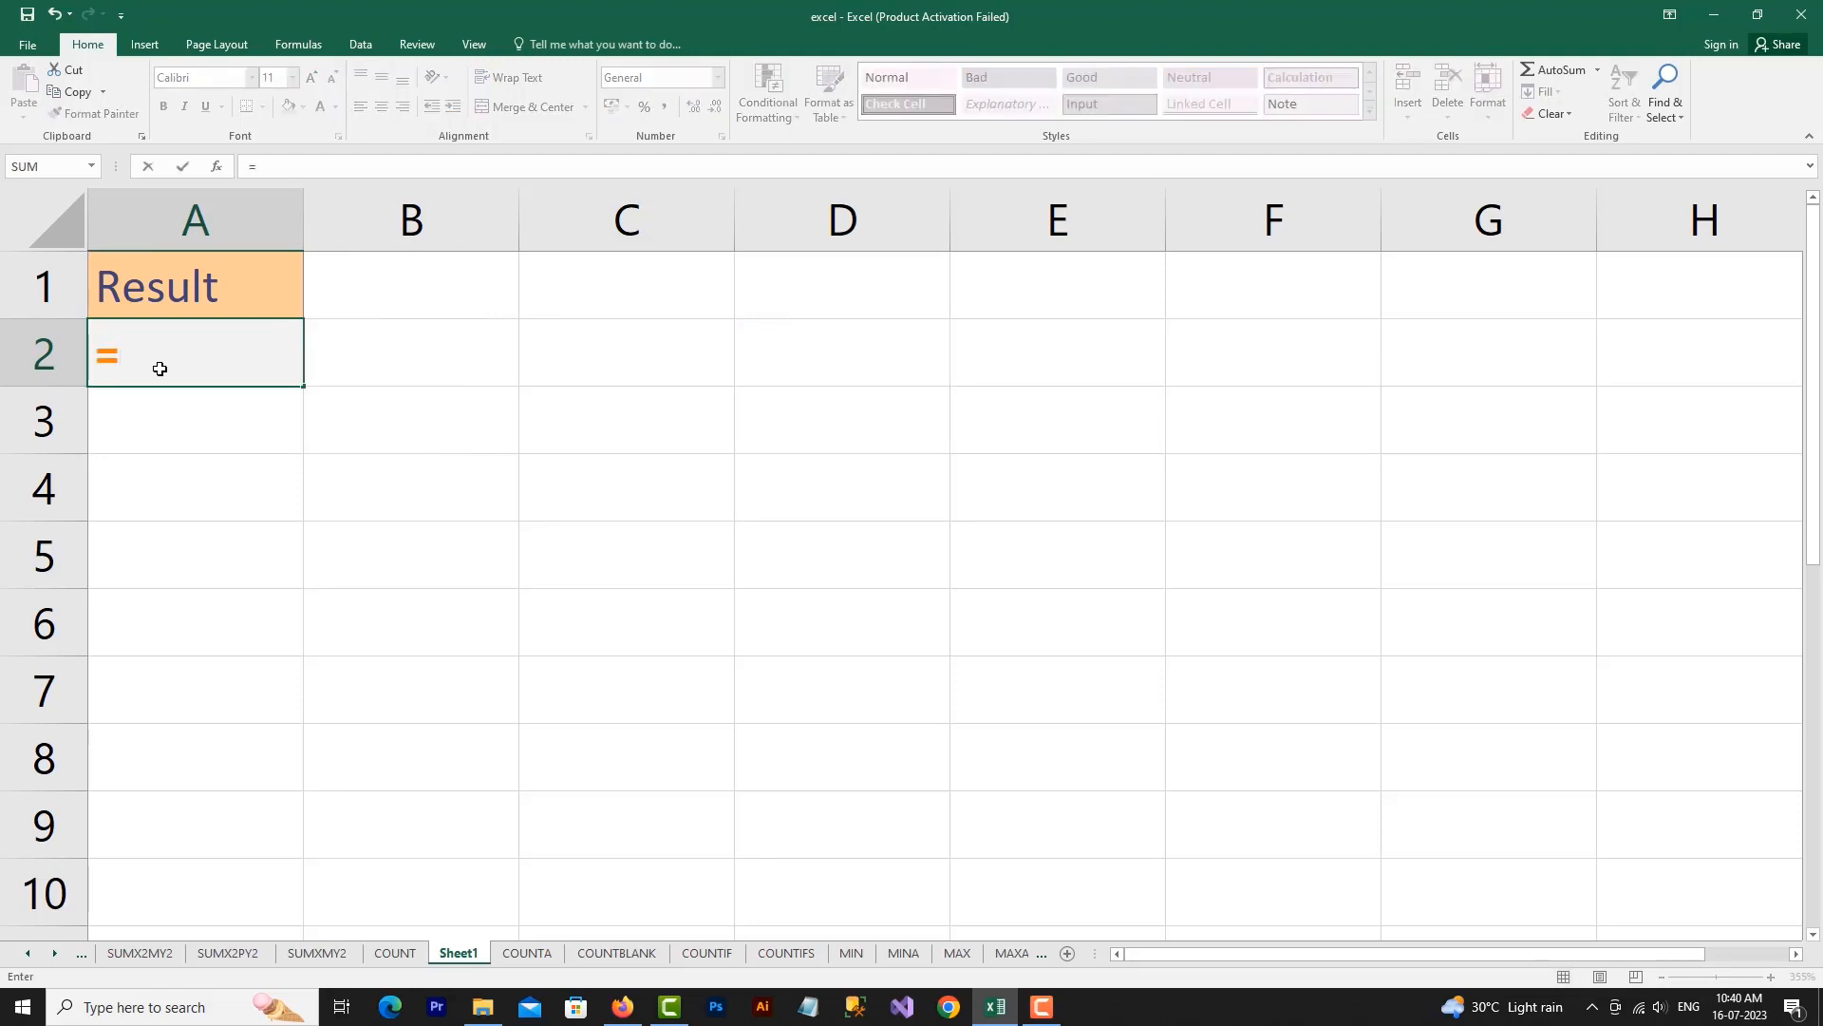
pyautogui.write('COUNT(')
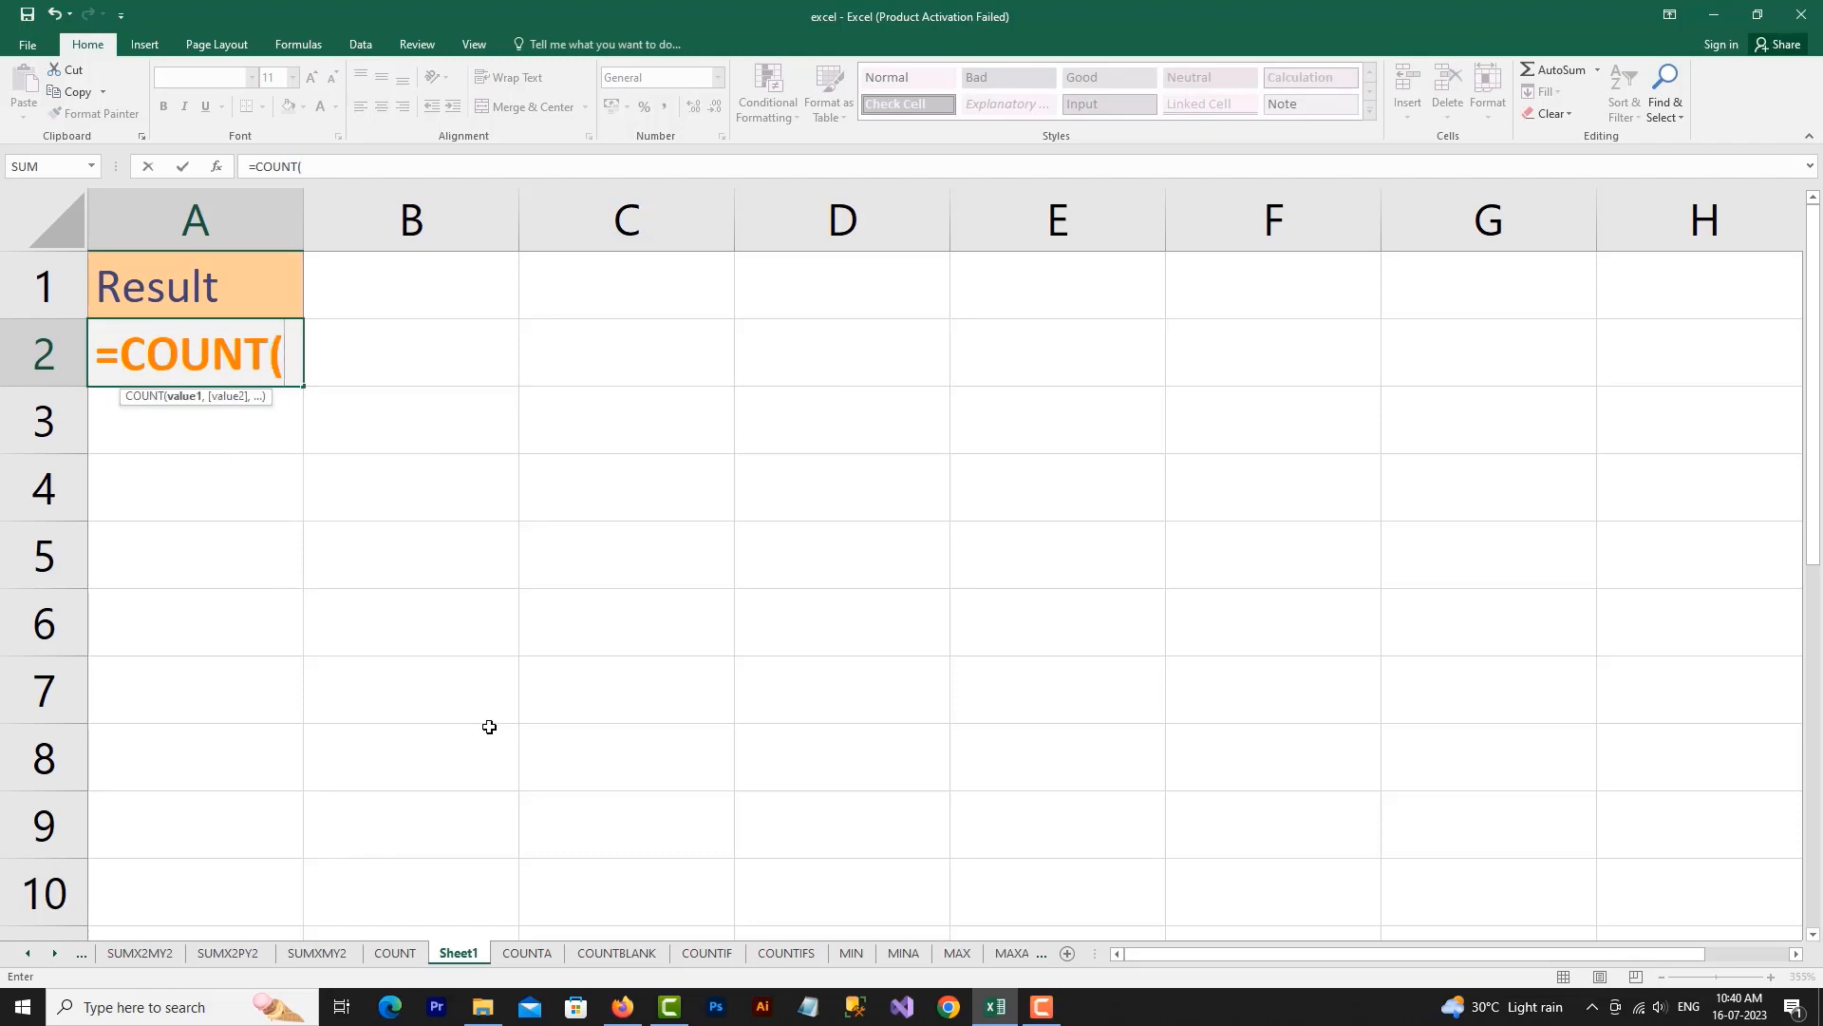
pyautogui.click(408, 952)
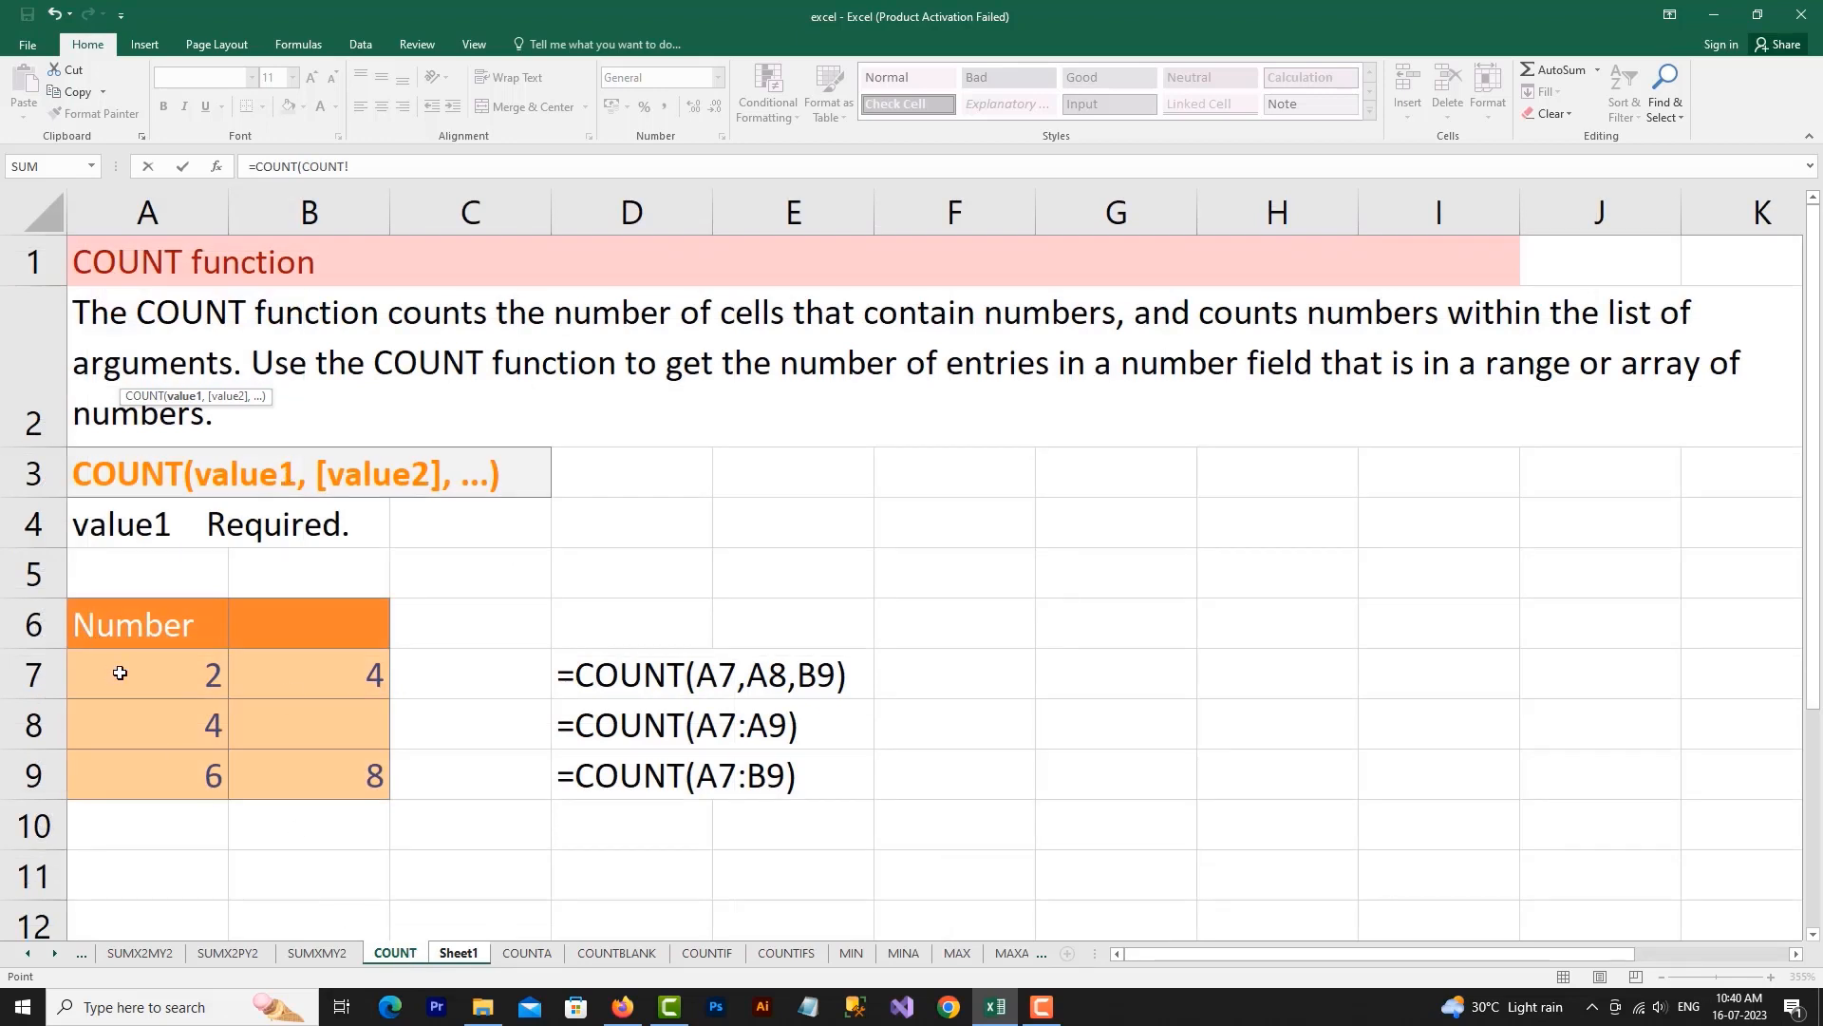
pyautogui.moveTo(120, 672); pyautogui.dragTo(249, 765)
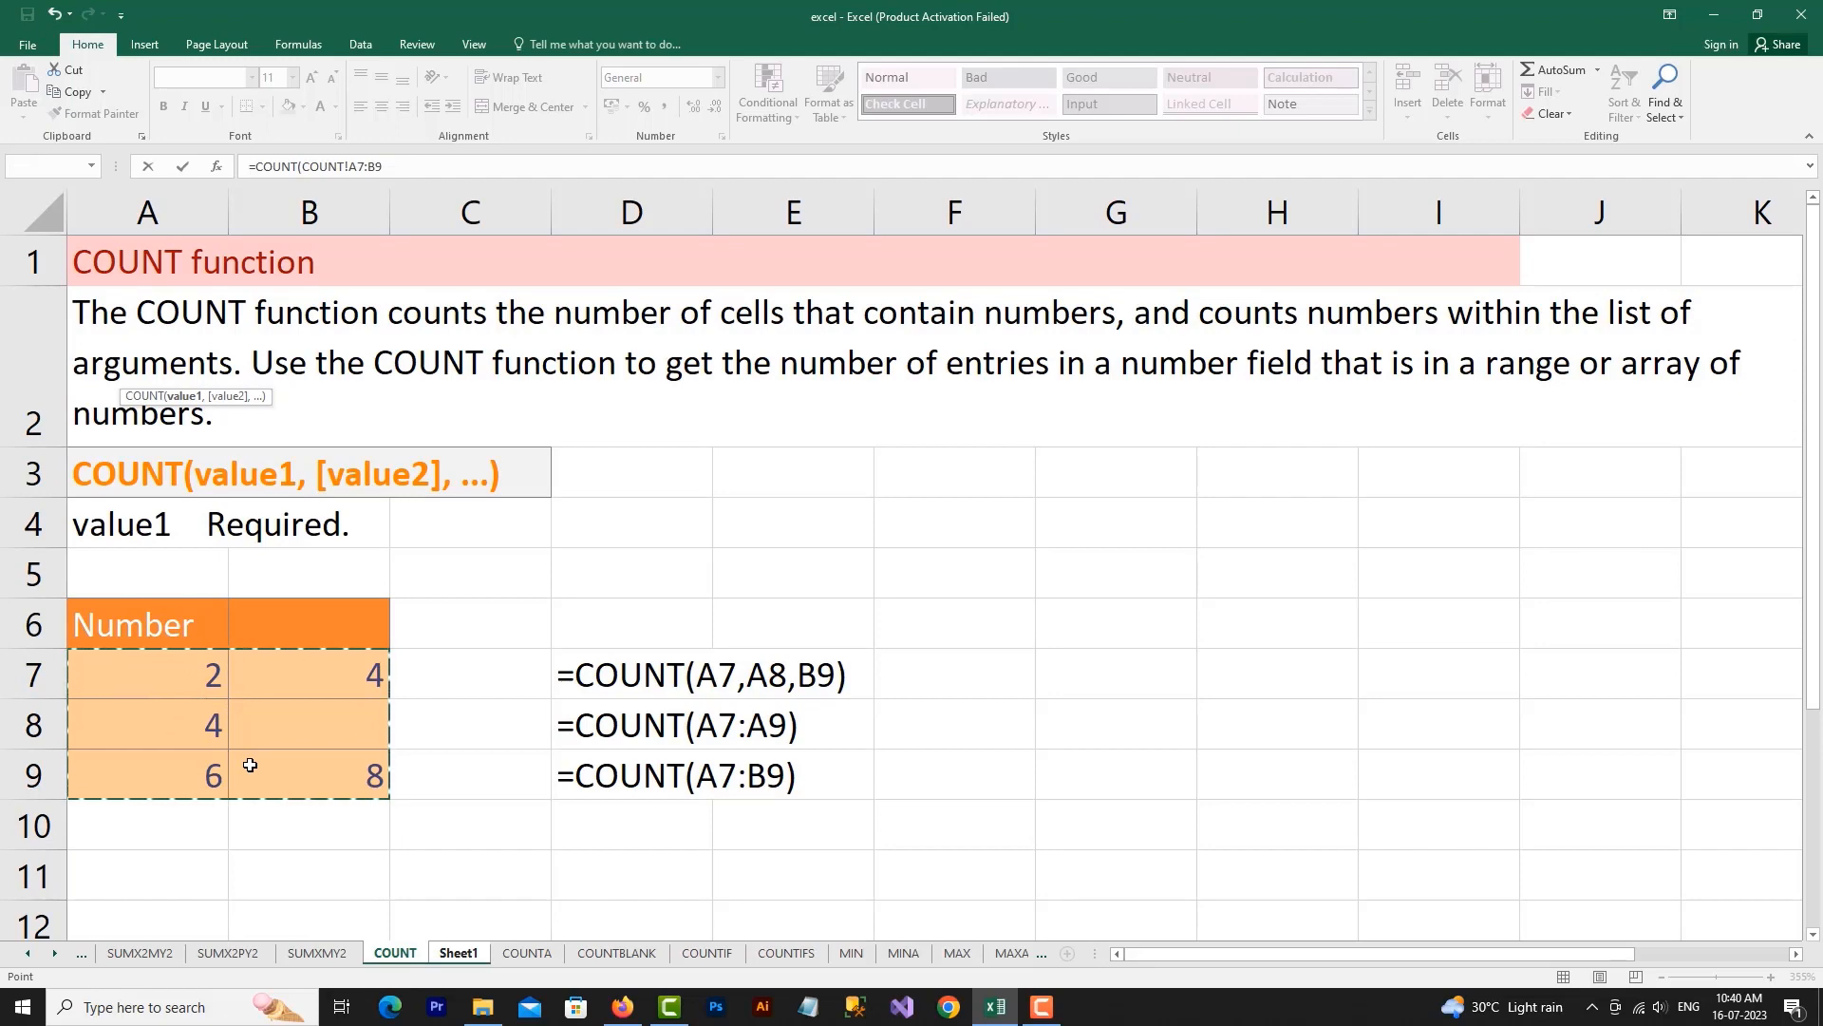
pyautogui.click(459, 953)
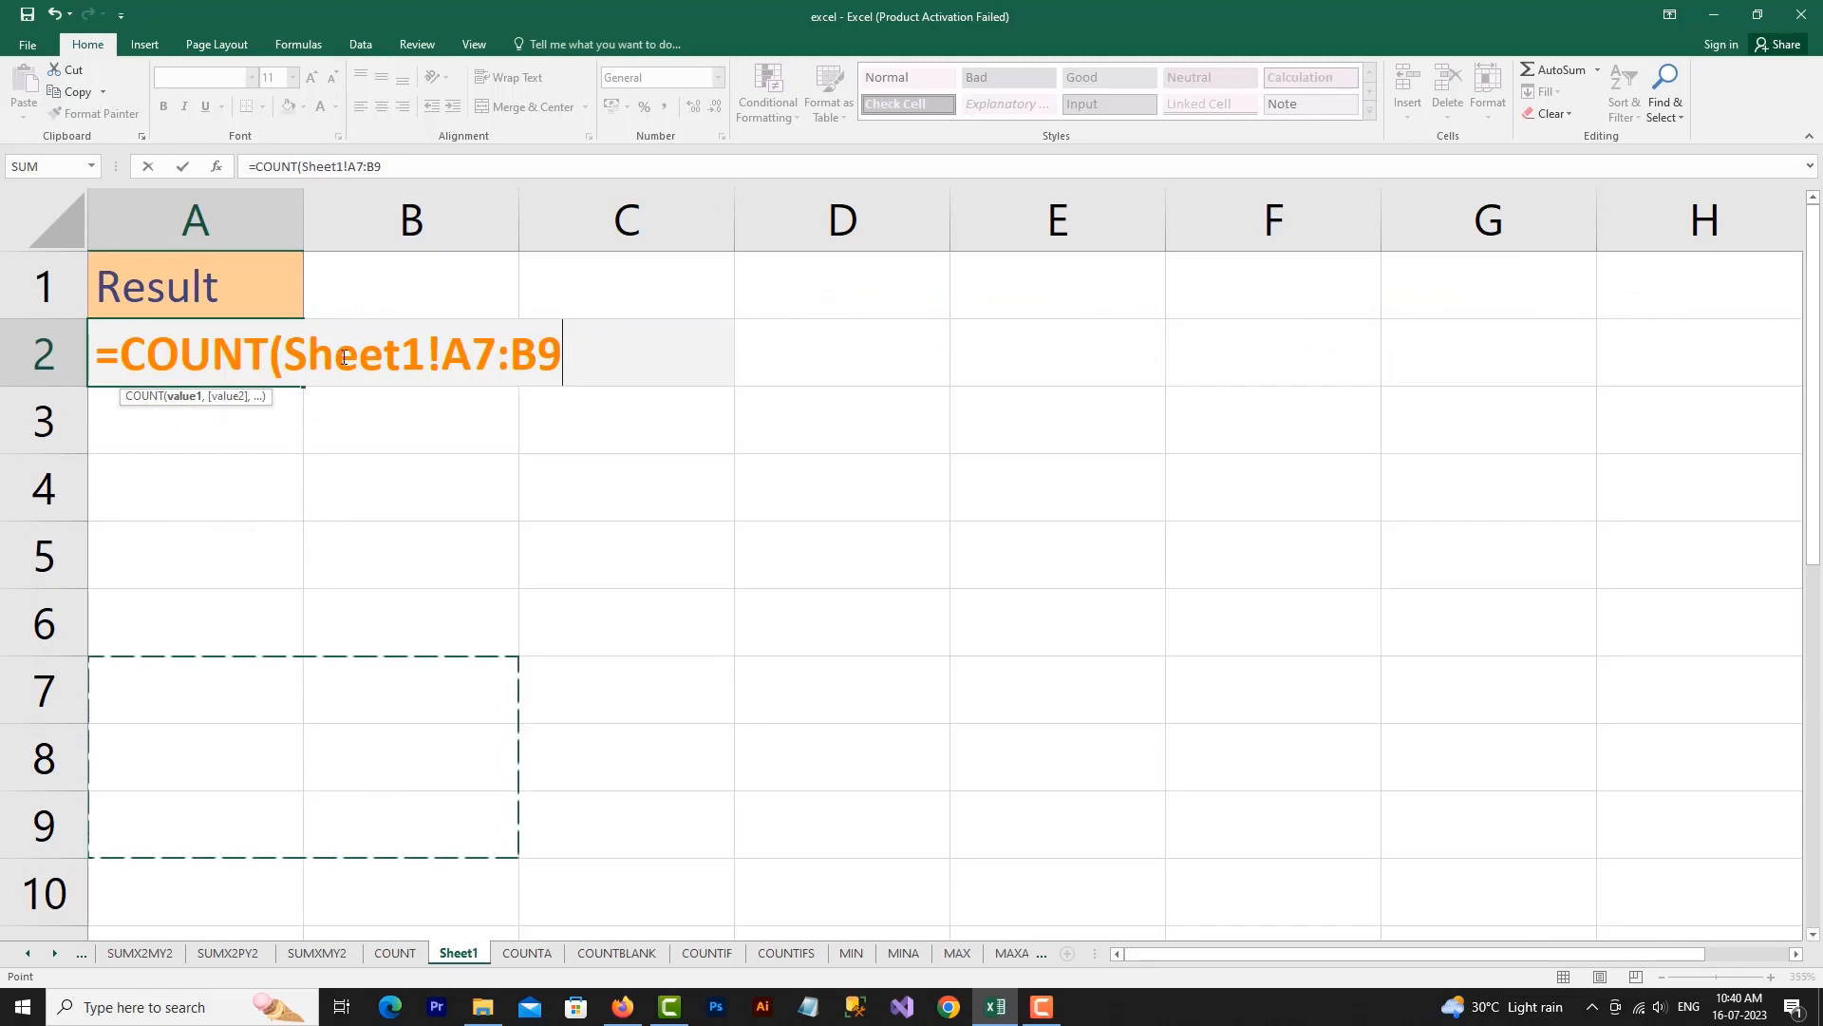
# Replace the Sheet1 reference in the A2 formula with COUNT and complete it as =COUNT(COUNT!A7:B9)
pyautogui.moveTo(420, 358); pyautogui.dragTo(283, 358)
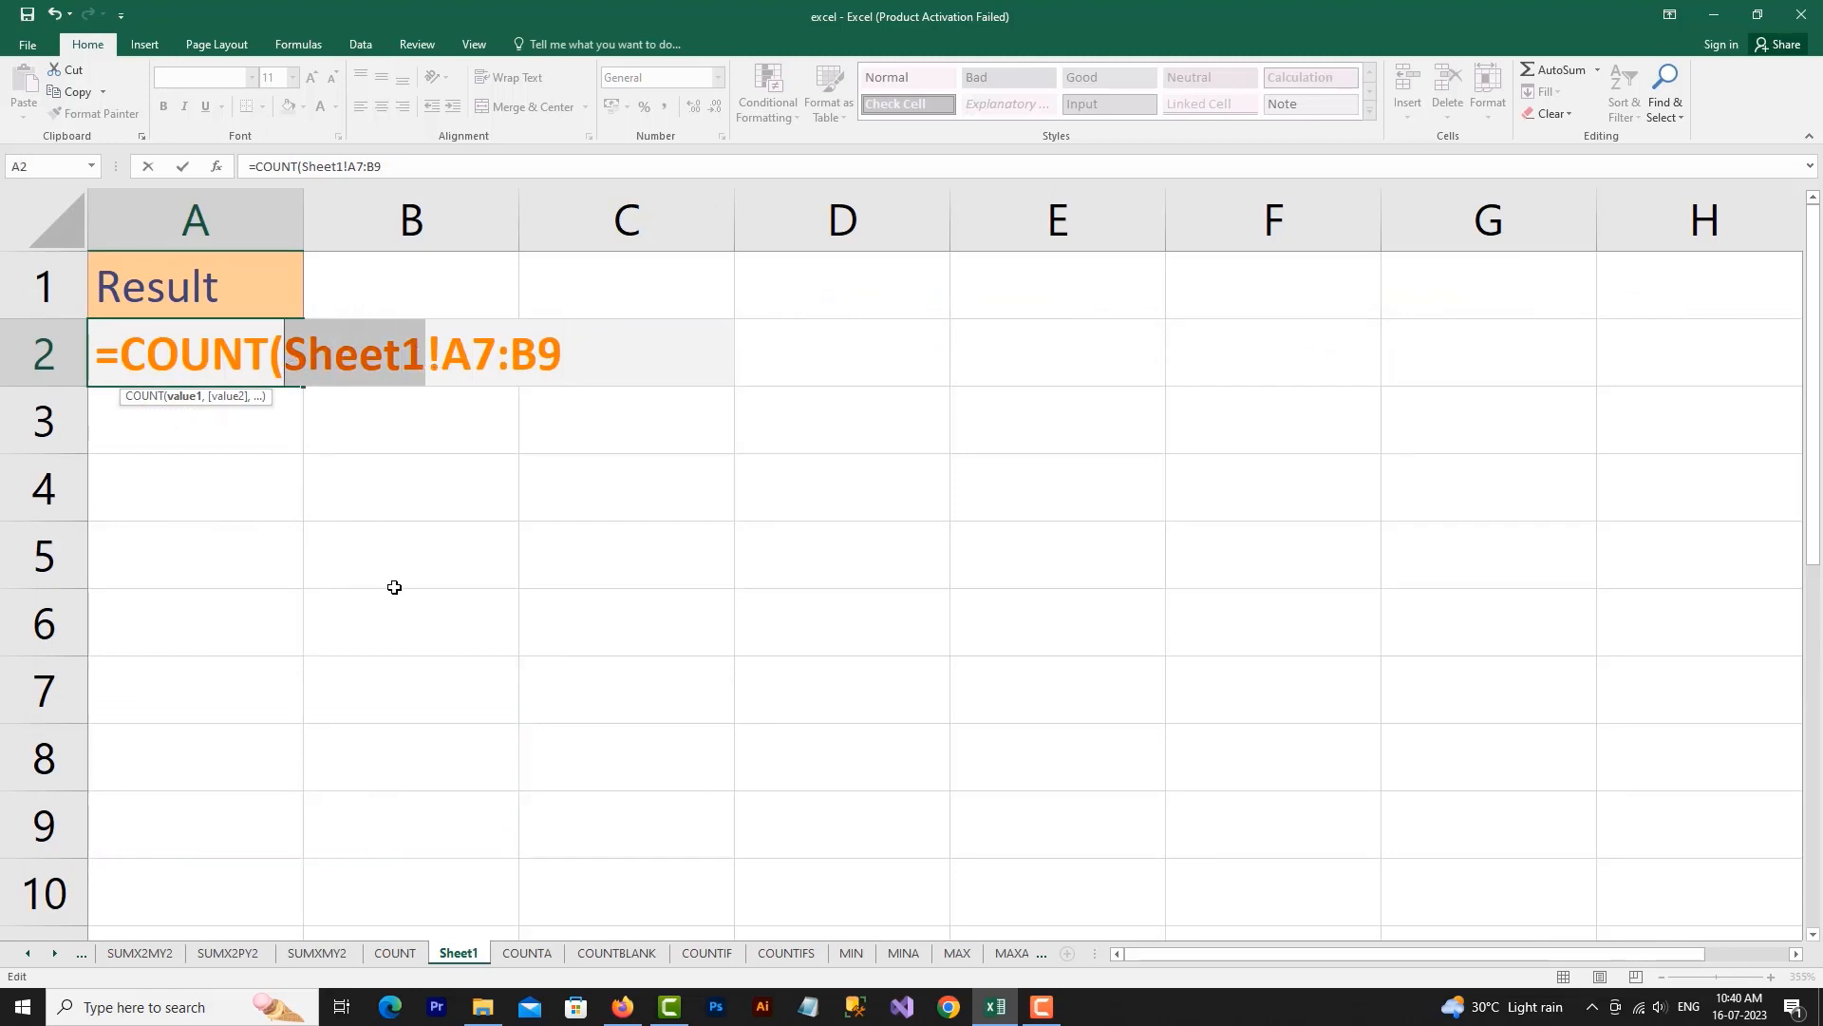
pyautogui.write('COUNT')
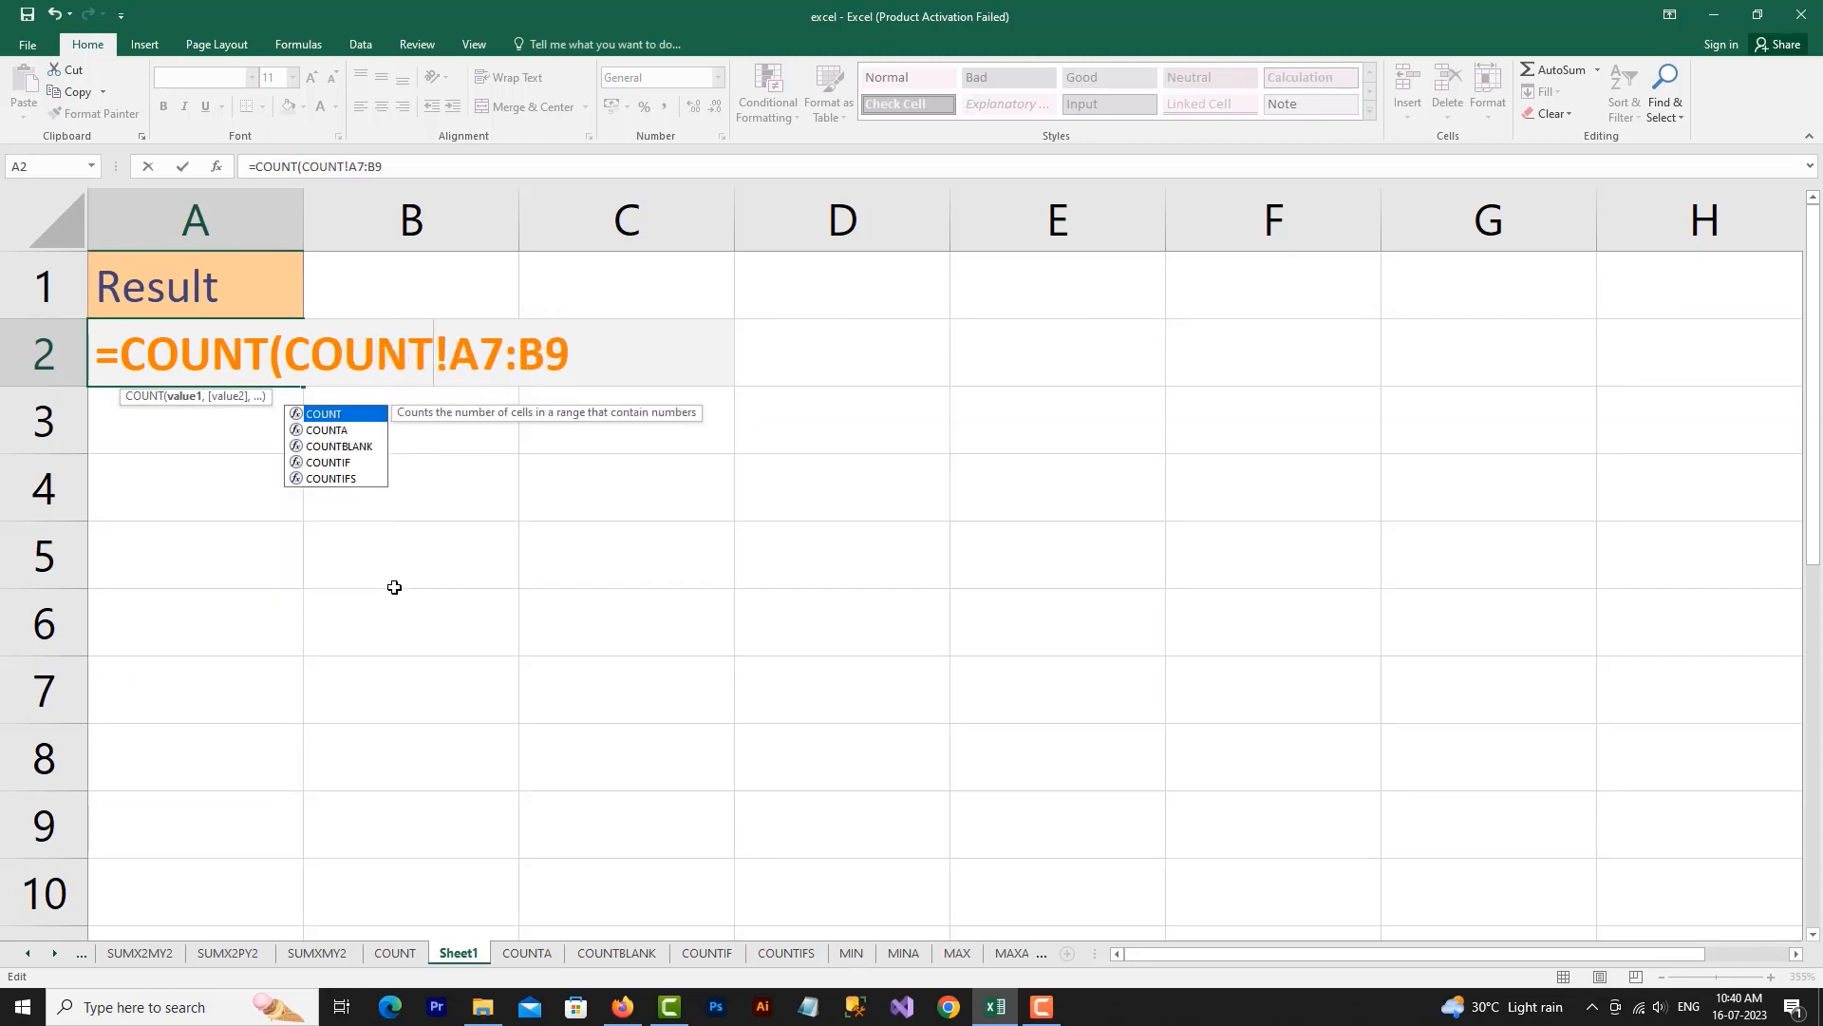
pyautogui.click(588, 351)
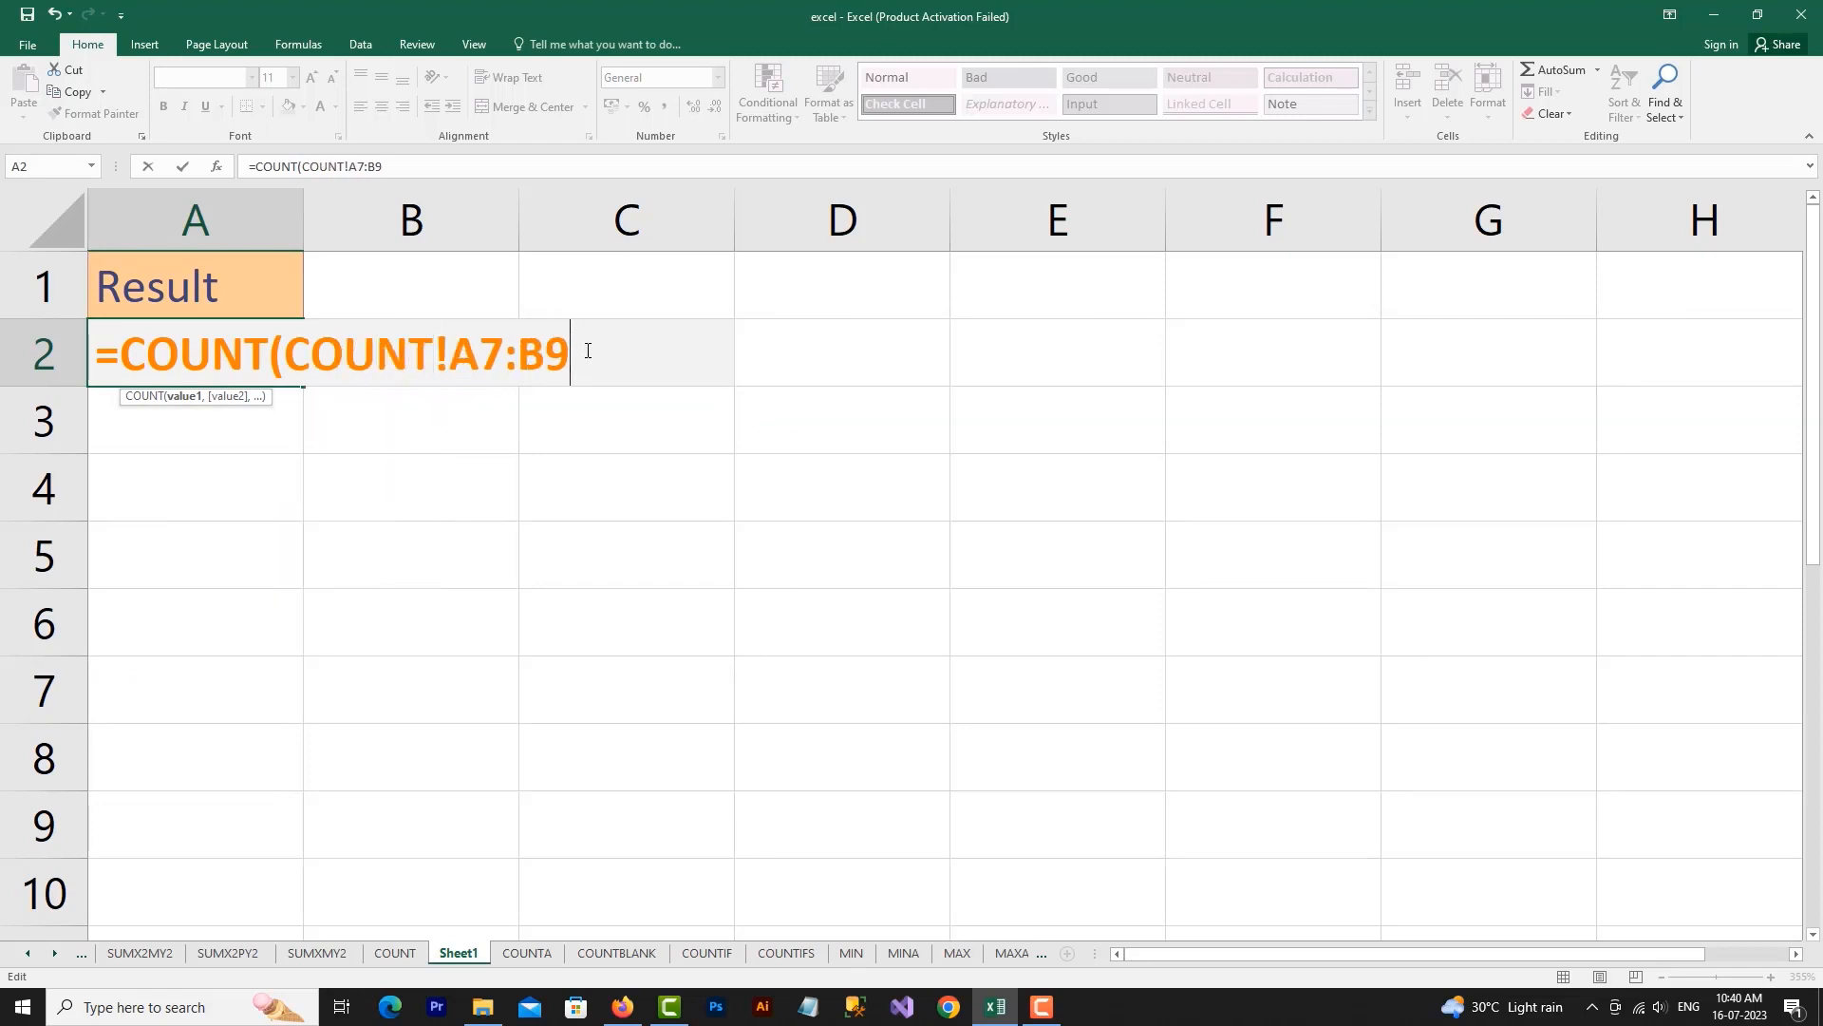
pyautogui.write(')')
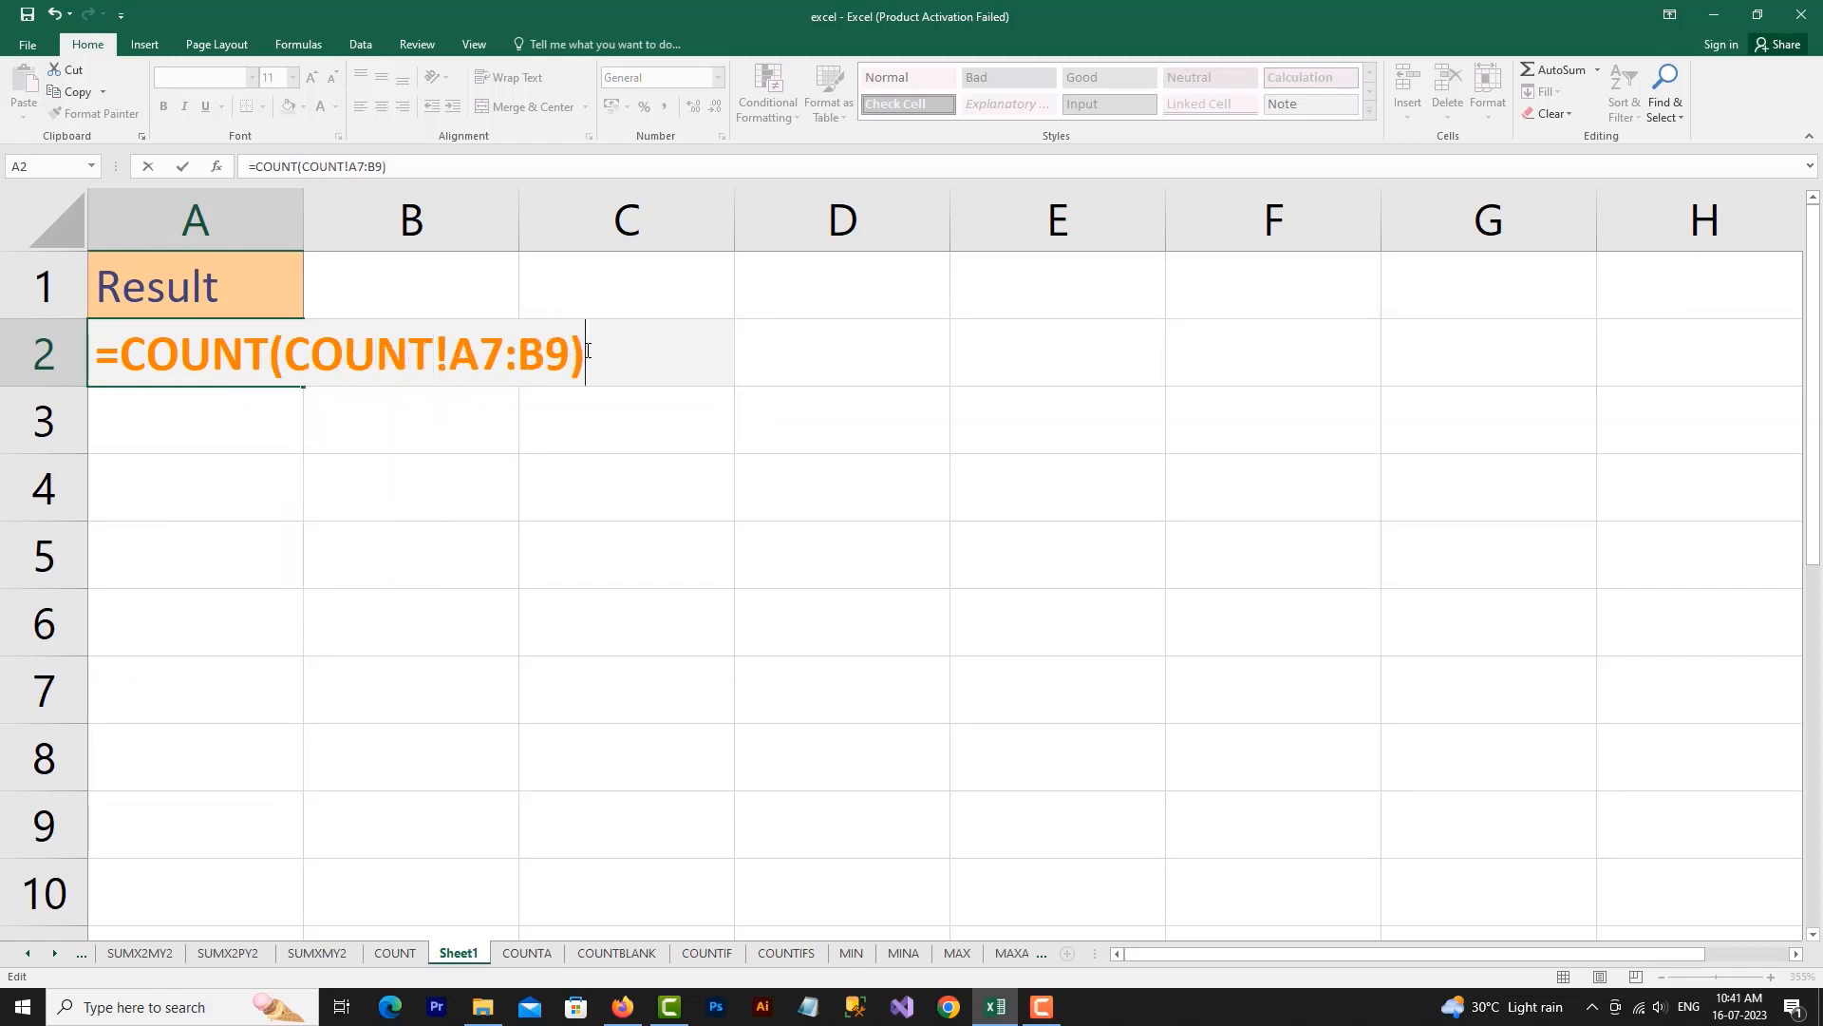
pyautogui.press('Return')
# Show the A2 formula as text with a leading apostrophe, and look at the COUNT sheet before returning to Sheet1
pyautogui.click(276, 354)
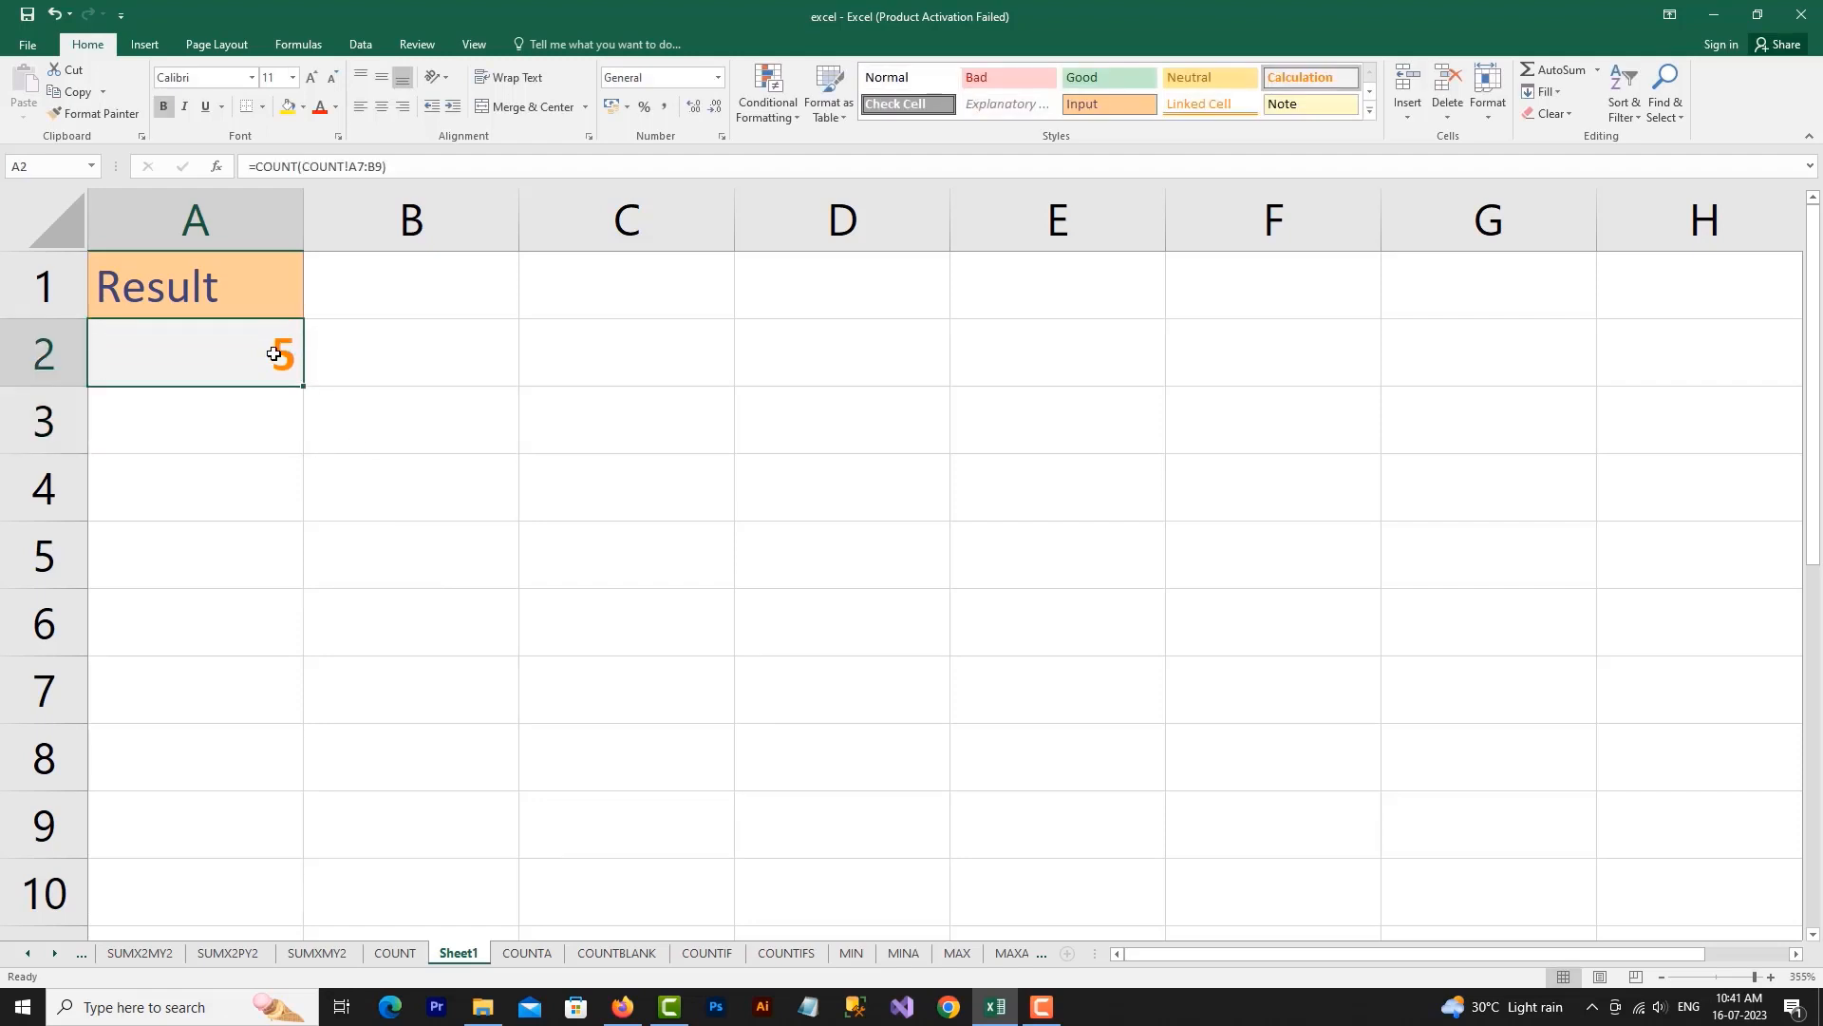
pyautogui.doubleClick(276, 353)
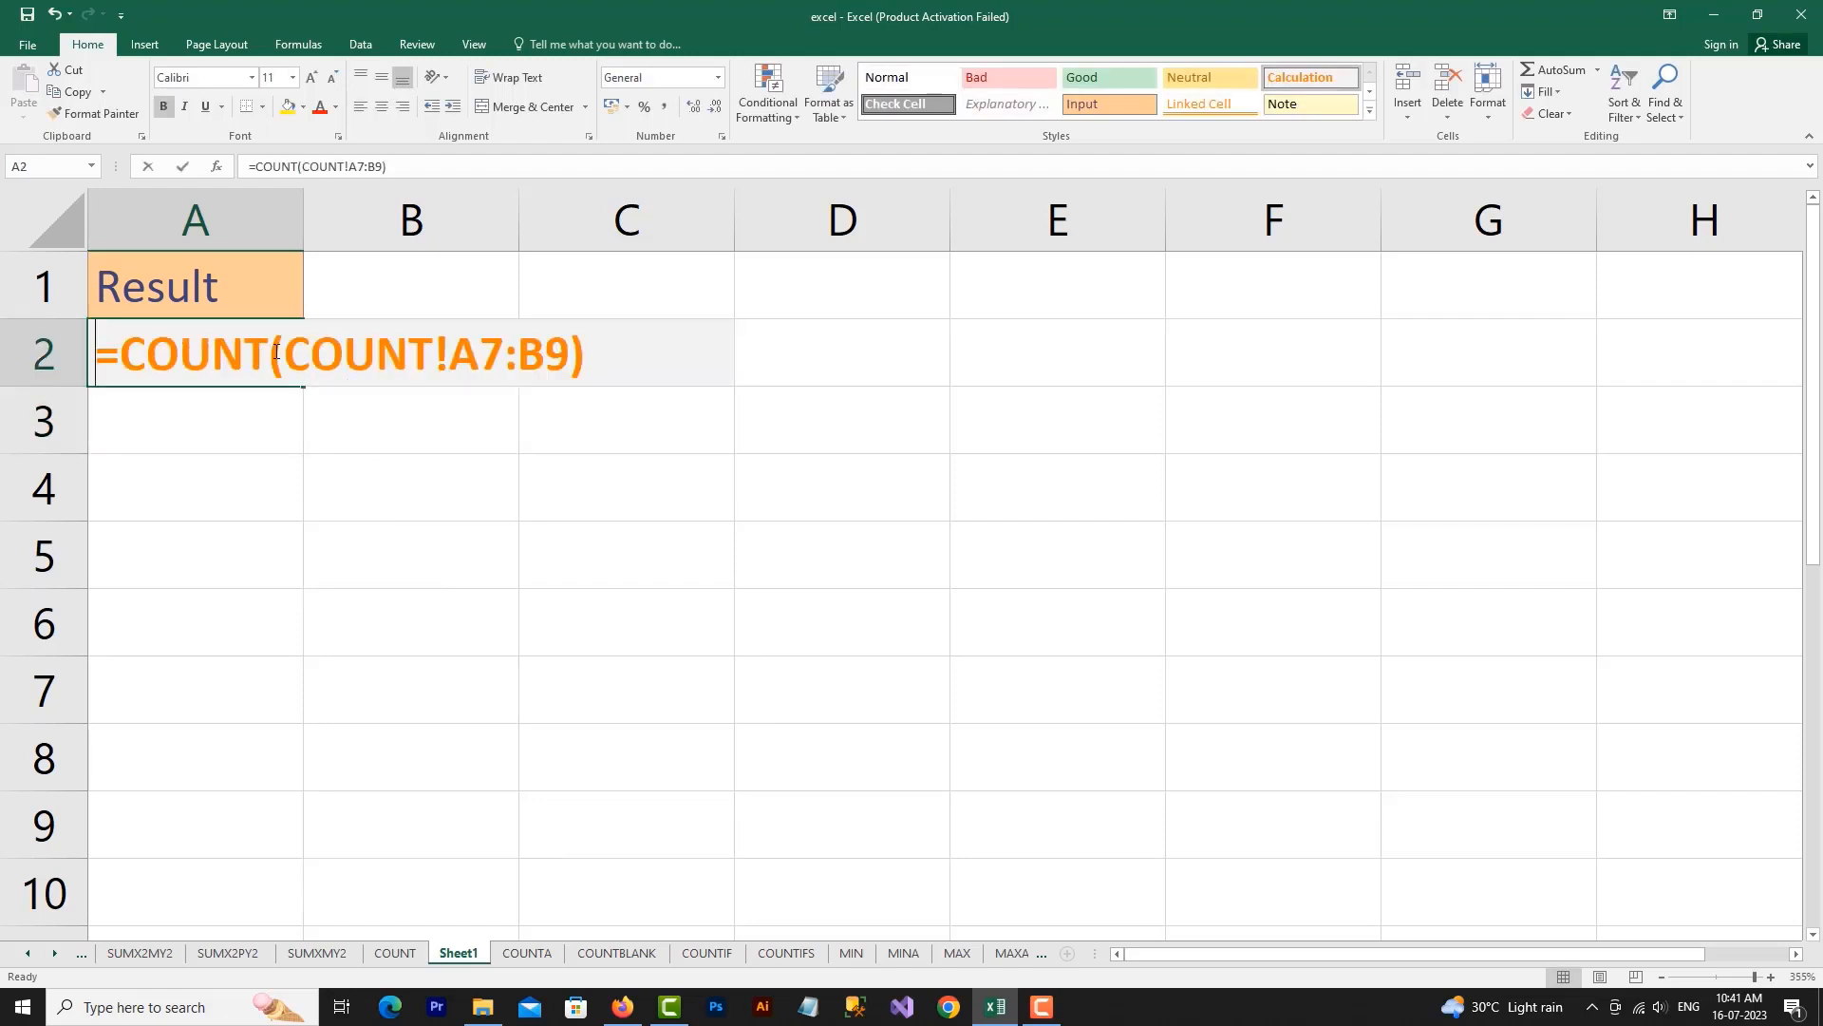
pyautogui.click(98, 353)
pyautogui.write("'")
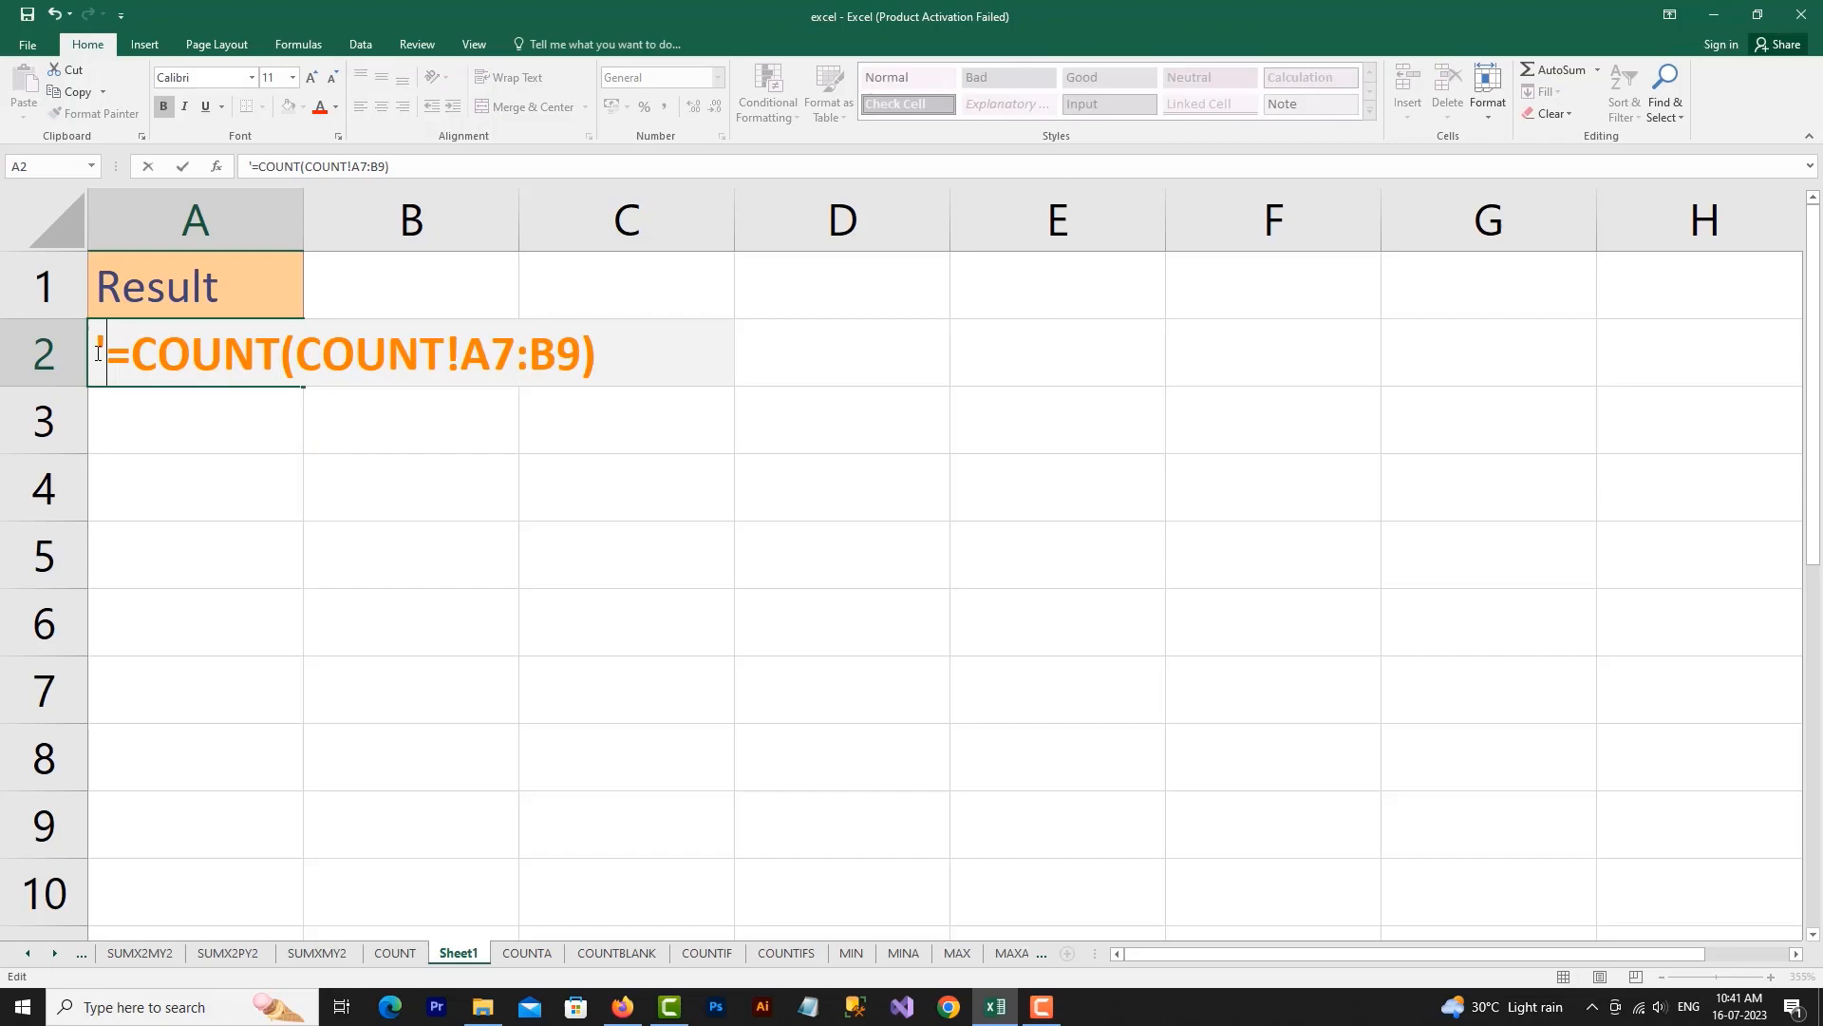
pyautogui.click(192, 403)
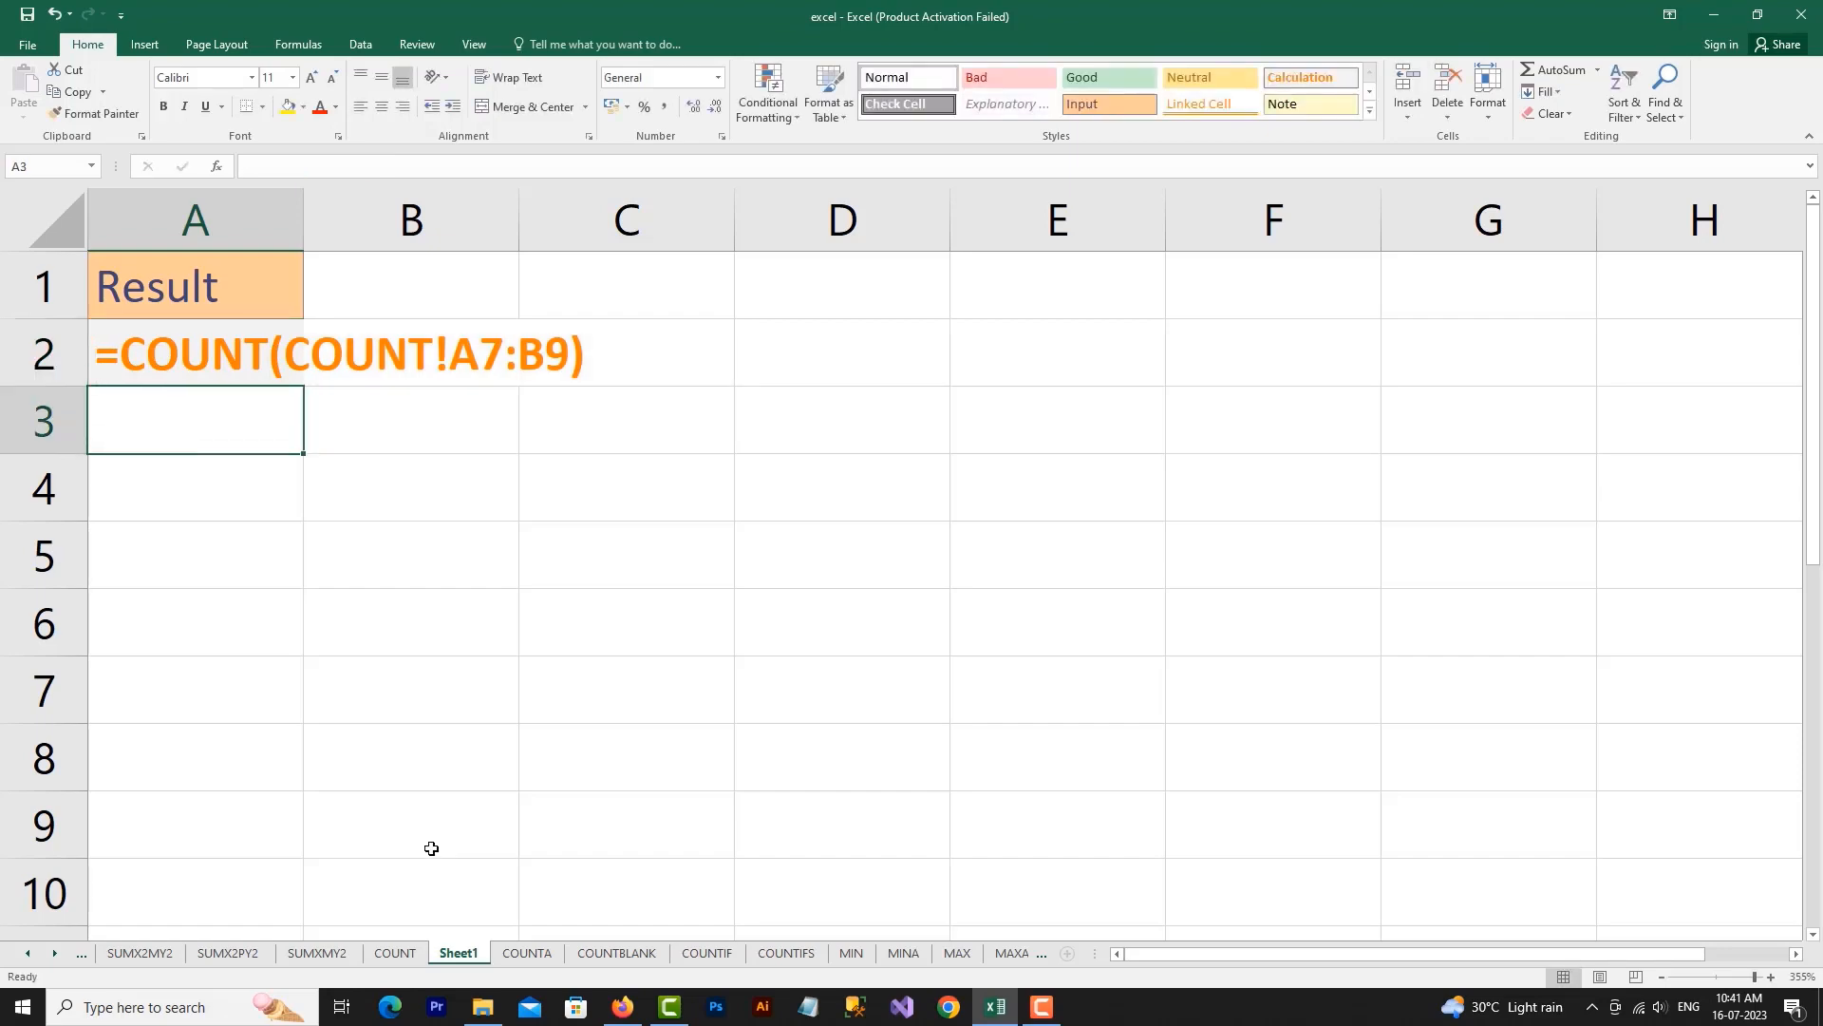
pyautogui.click(407, 959)
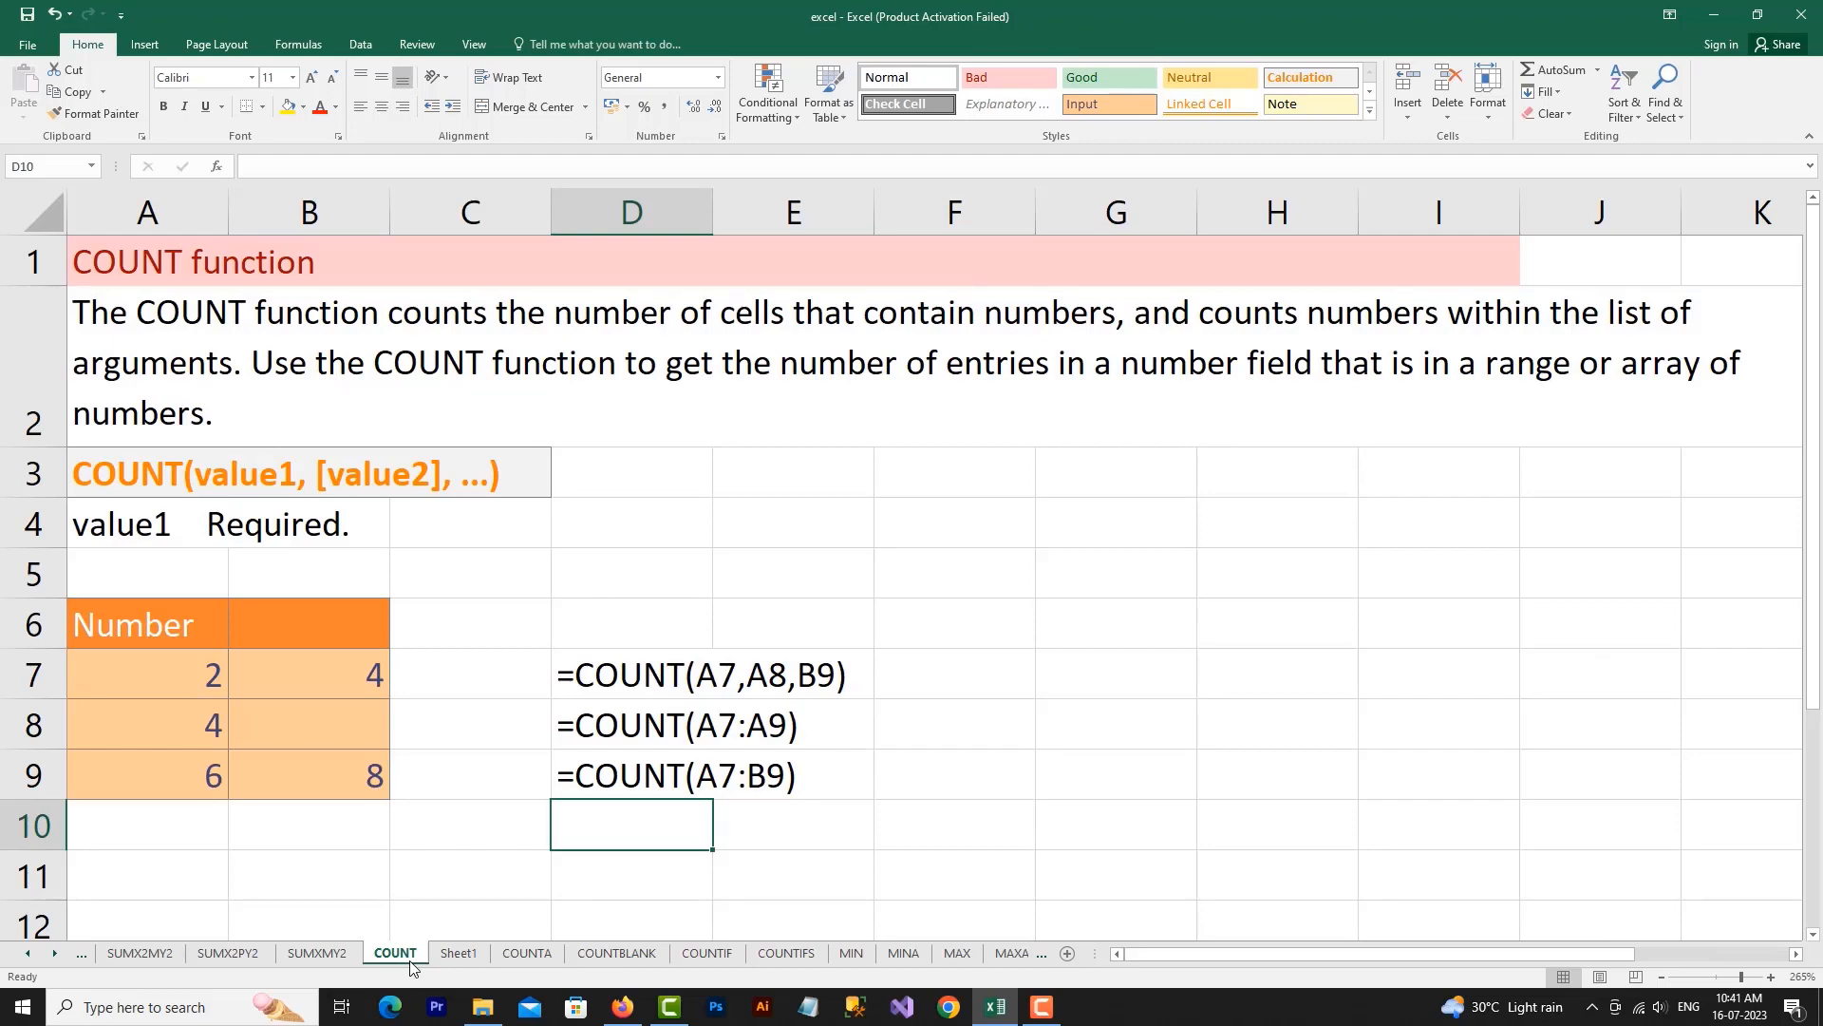
pyautogui.click(453, 954)
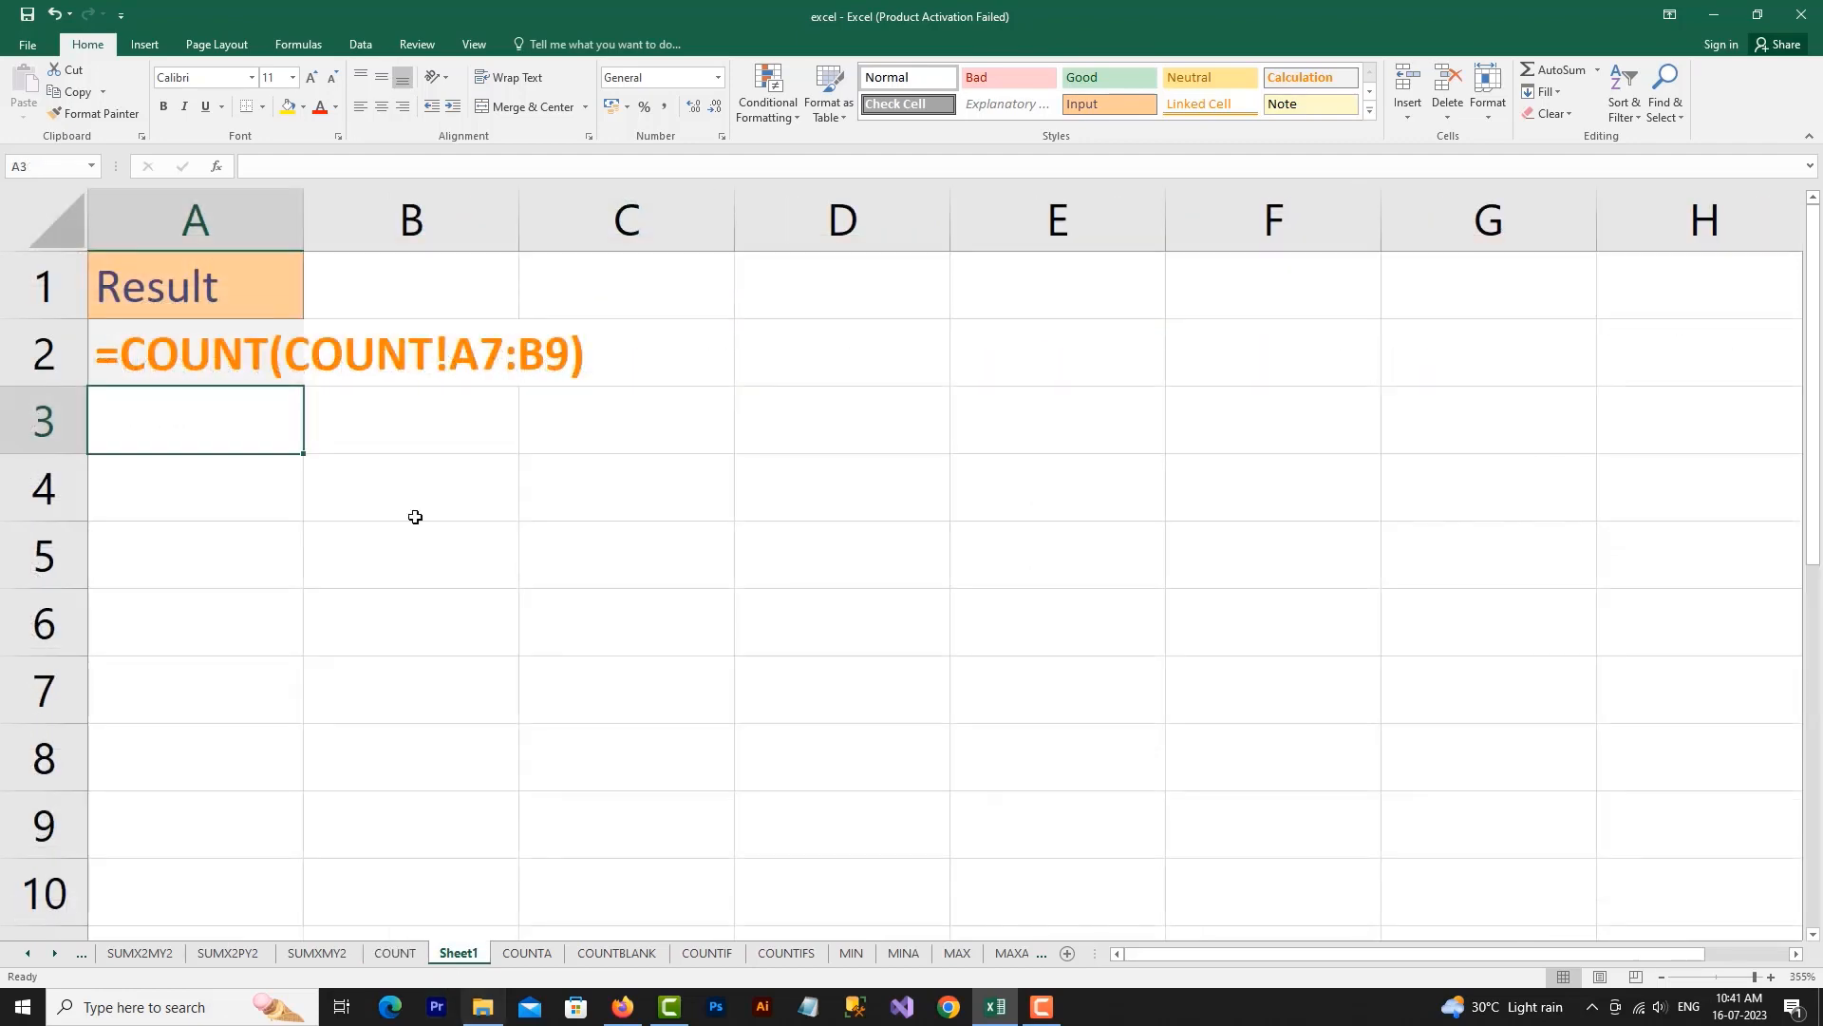